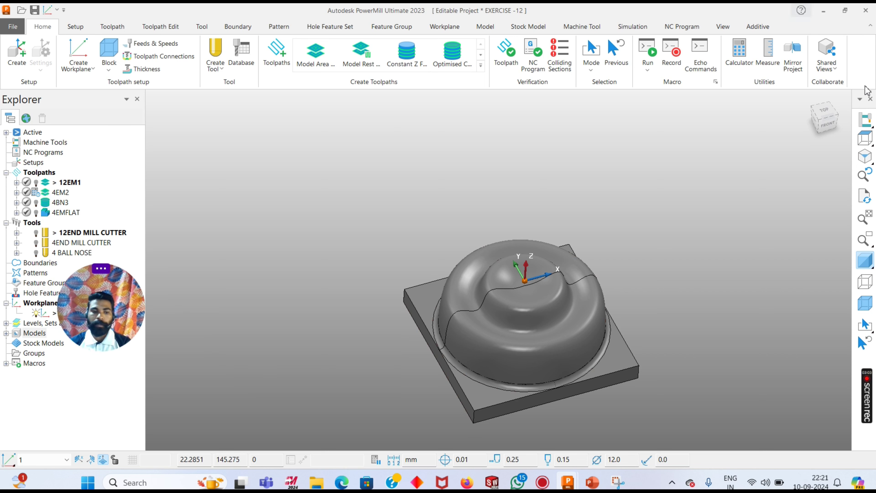
- Examine the stepped dome, its split surfaces and the base plate from an isometric view and close up
{"action": "left_click", "coordinate": [862, 157]}
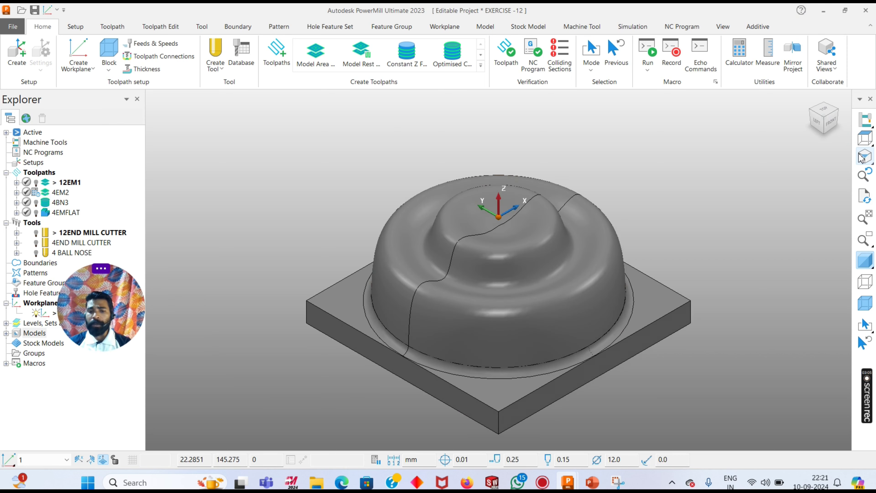
{"action": "mouse_move", "coordinate": [517, 254]}
{"action": "middle_mouse_down"}
{"action": "mouse_move", "coordinate": [516, 221]}
{"action": "mouse_move", "coordinate": [512, 255]}
{"action": "middle_mouse_up"}
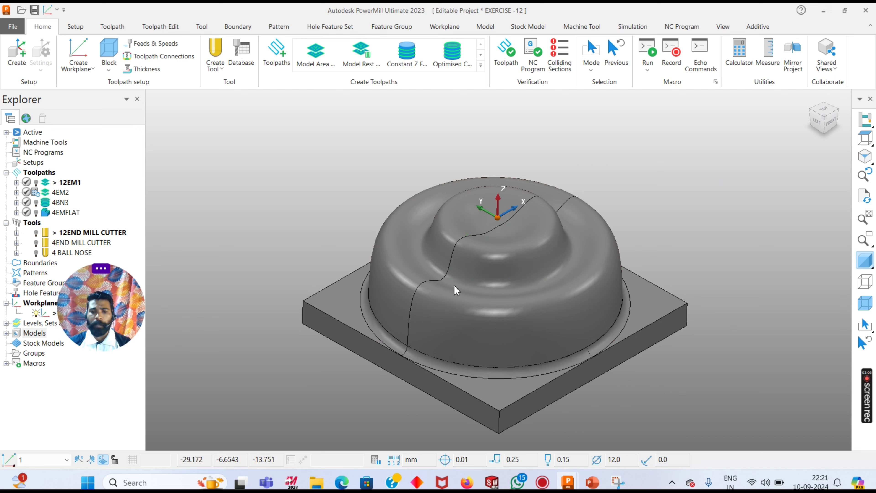
{"action": "left_click", "coordinate": [454, 285]}
{"action": "left_click", "coordinate": [355, 258]}
{"action": "left_click", "coordinate": [401, 260]}
{"action": "left_click", "coordinate": [367, 231]}
{"action": "left_click", "coordinate": [456, 264]}
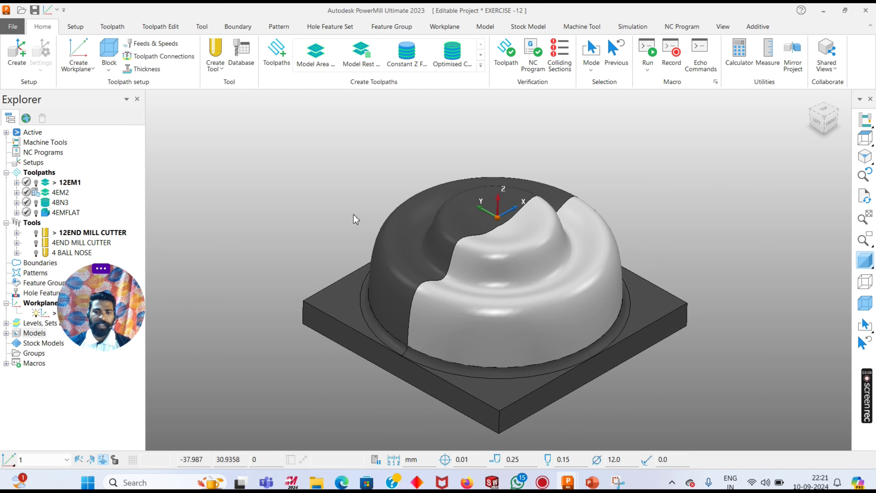
{"action": "left_click", "coordinate": [342, 190]}
{"action": "middle_click_drag", "start_coordinate": [336, 188], "coordinate": [509, 189]}
{"action": "left_click_drag", "start_coordinate": [100, 330], "coordinate": [784, 170]}
{"action": "scroll", "coordinate": [463, 276], "scroll_direction": "up", "scroll_amount": 3}
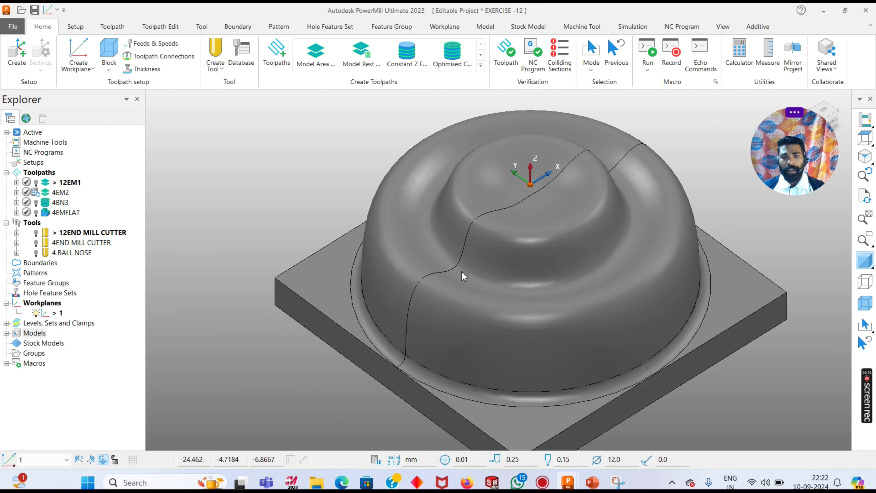
{"action": "scroll", "coordinate": [462, 273], "scroll_direction": "up", "scroll_amount": 3}
{"action": "left_click", "coordinate": [409, 271]}
{"action": "scroll", "coordinate": [409, 272], "scroll_direction": "down", "scroll_amount": 2}
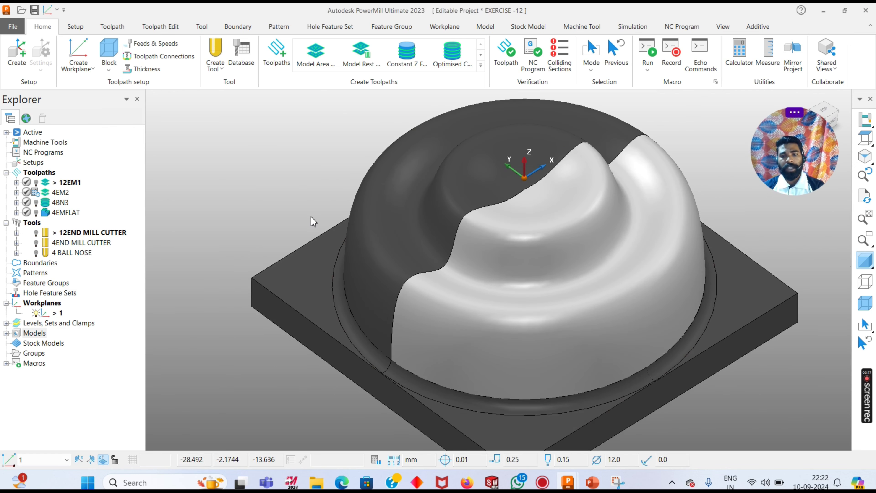
{"action": "left_click", "coordinate": [293, 193]}
{"action": "scroll", "coordinate": [292, 189], "scroll_direction": "down", "scroll_amount": 3}
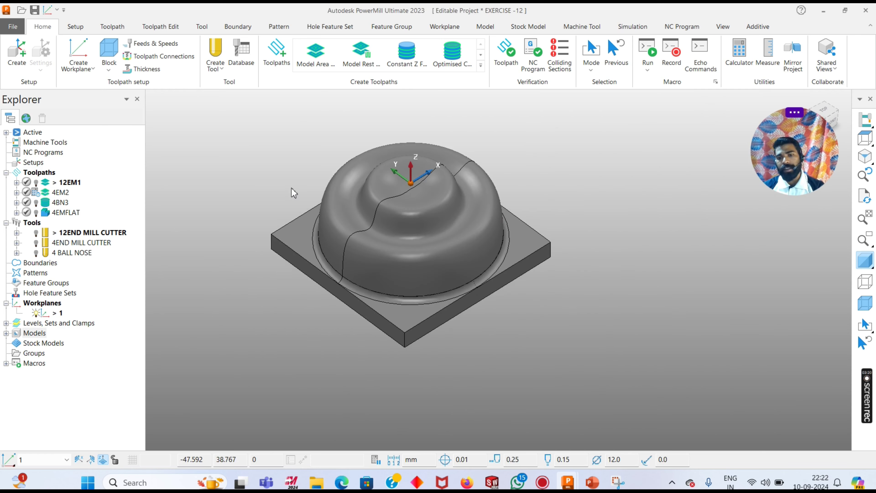
{"action": "middle_click_drag", "start_coordinate": [357, 212], "coordinate": [348, 192]}
{"action": "scroll", "coordinate": [348, 193], "scroll_direction": "up", "scroll_amount": 3}
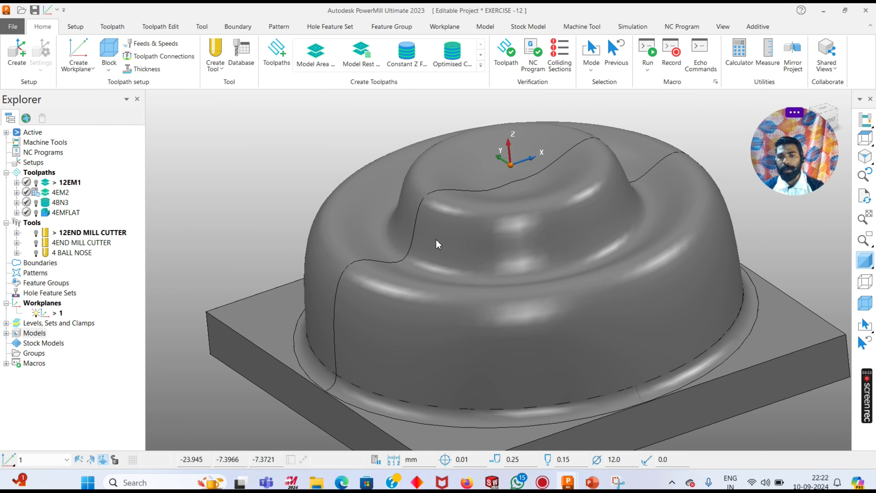
{"action": "scroll", "coordinate": [470, 237], "scroll_direction": "down", "scroll_amount": 3}
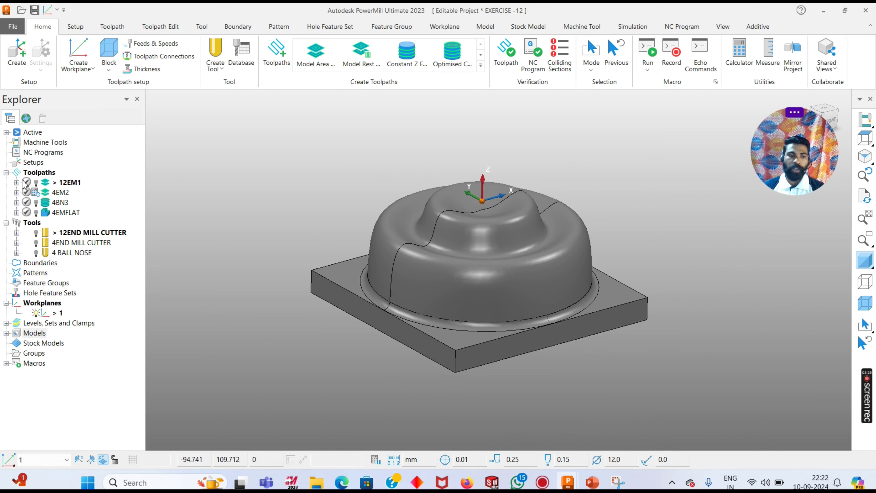
- Delete all existing toolpaths from the project
{"action": "right_click", "coordinate": [32, 174]}
{"action": "left_click", "coordinate": [82, 446]}
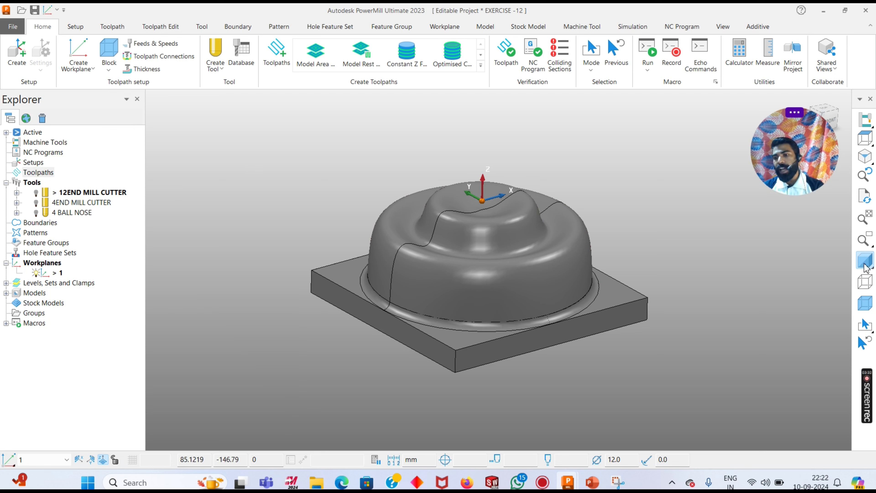
- Shade the model by minimum radius and set the shading tolerance to 0.001 in the model drawing options
{"action": "mouse_move", "coordinate": [864, 262]}
{"action": "left_click", "coordinate": [821, 262]}
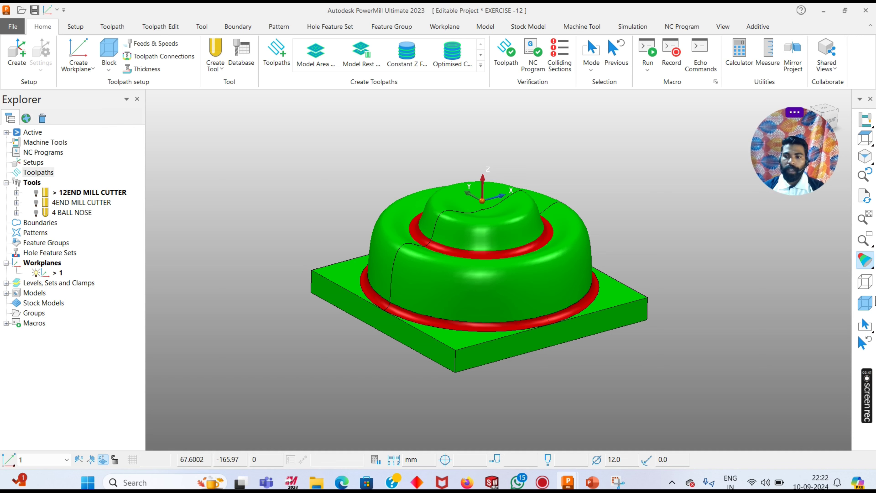
{"action": "right_click", "coordinate": [34, 293]}
{"action": "left_click", "coordinate": [90, 348]}
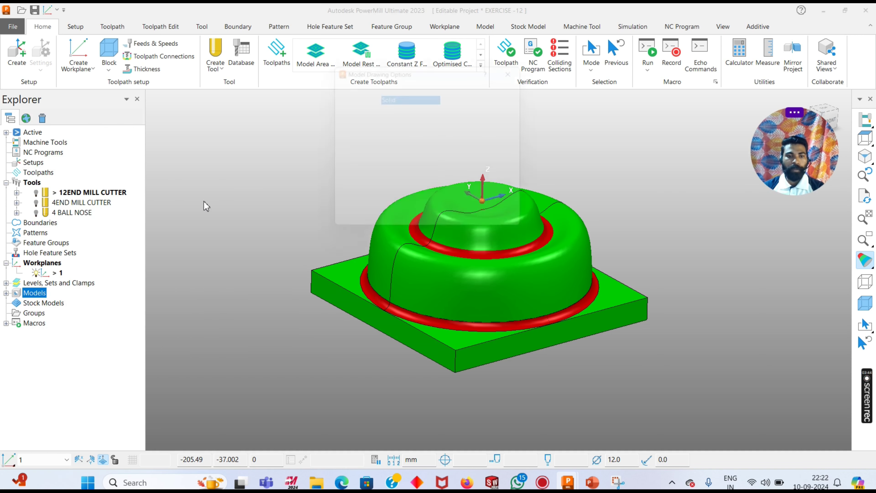
{"action": "double_click", "coordinate": [519, 157]}
{"action": "type", "text": "0.001"}
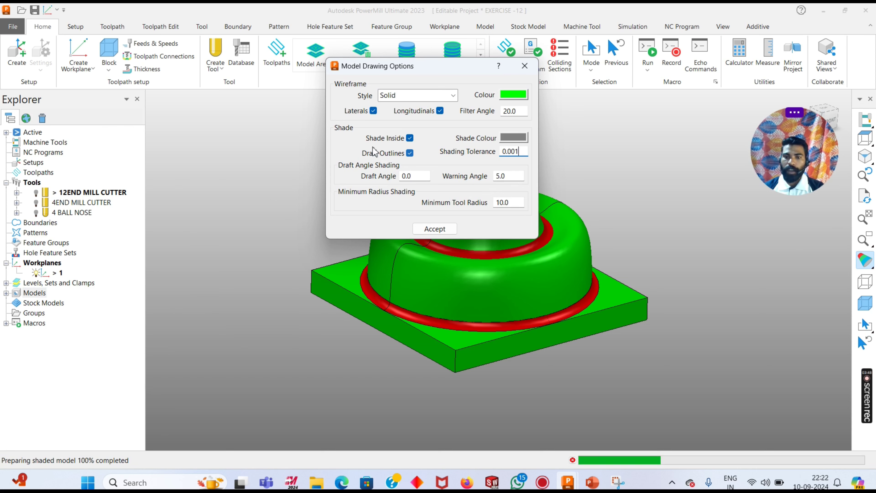
- Set the minimum tool radius for shading to 3.0 and inspect the dome's fillets for areas the tool cannot reach
{"action": "left_click", "coordinate": [516, 203]}
{"action": "double_click", "coordinate": [515, 203]}
{"action": "type", "text": "3.0"}
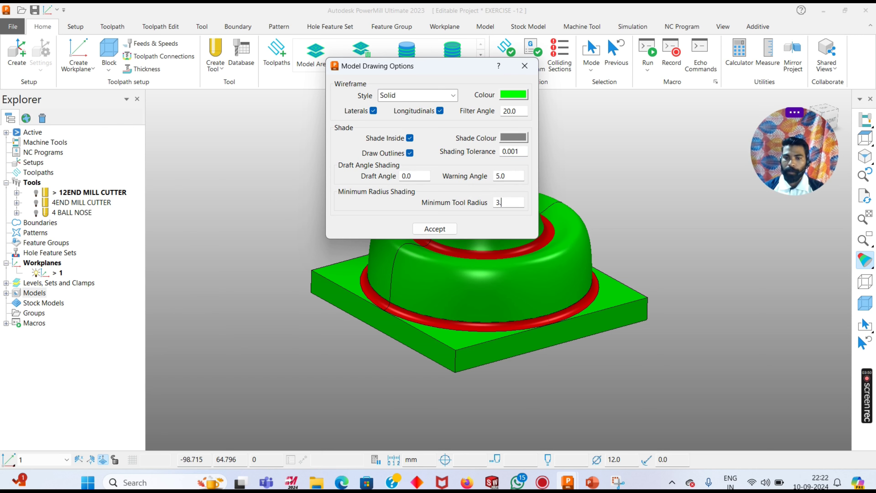
{"action": "key", "text": "Return"}
{"action": "scroll", "coordinate": [500, 321], "scroll_direction": "up", "scroll_amount": 4}
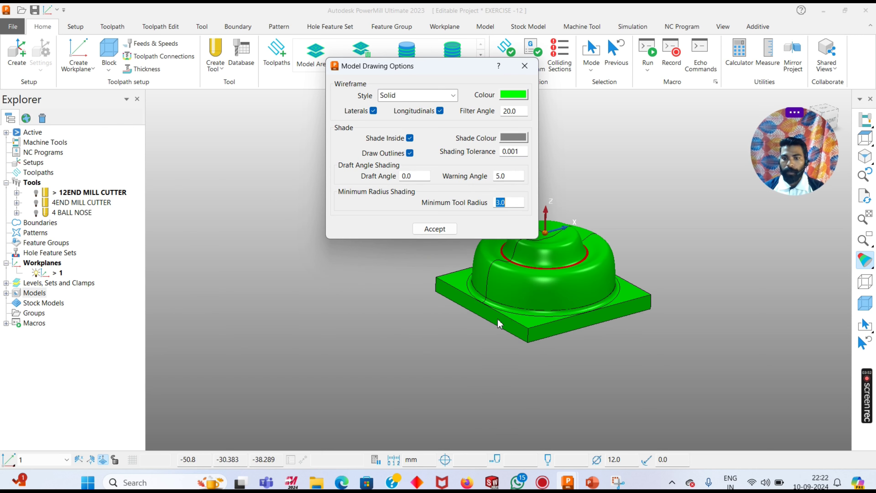
{"action": "scroll", "coordinate": [503, 301], "scroll_direction": "up", "scroll_amount": 2}
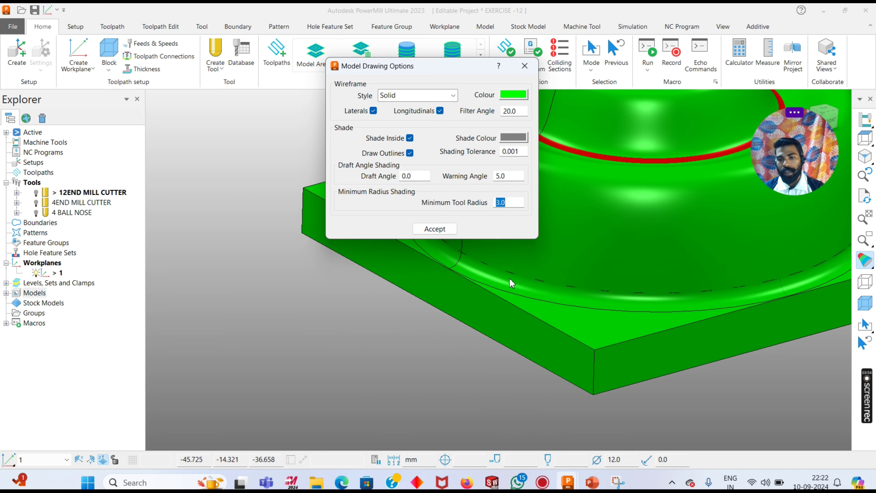
{"action": "scroll", "coordinate": [567, 295], "scroll_direction": "down", "scroll_amount": 5}
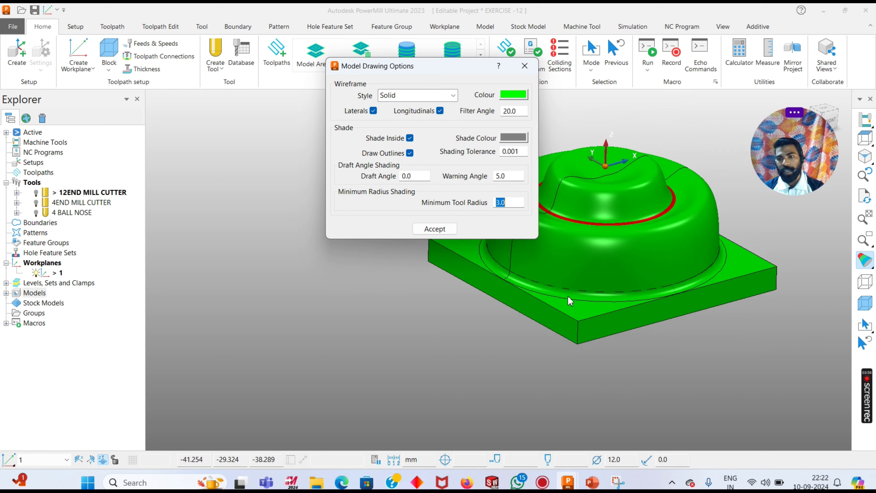
{"action": "scroll", "coordinate": [670, 223], "scroll_direction": "up", "scroll_amount": 6}
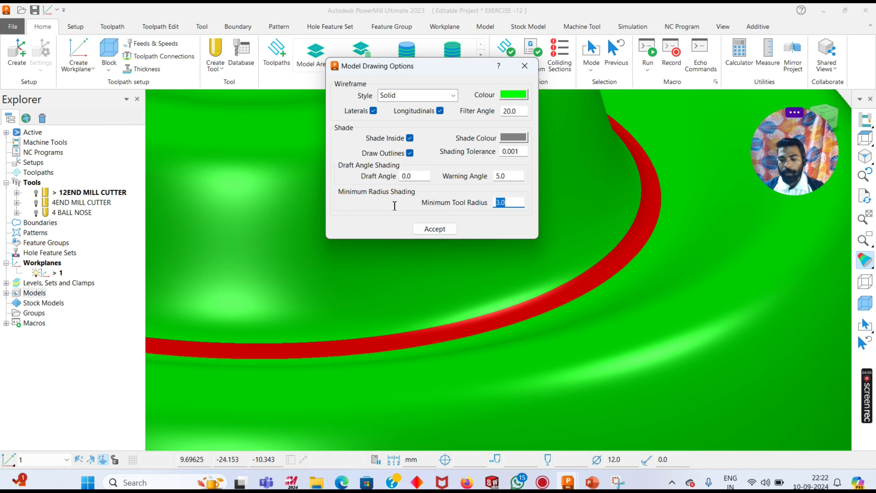
- Set the minimum tool radius for shading to 2.0, accept the drawing options and return the model to plain shading
{"action": "type", "text": "2"}
{"action": "key", "text": "Return"}
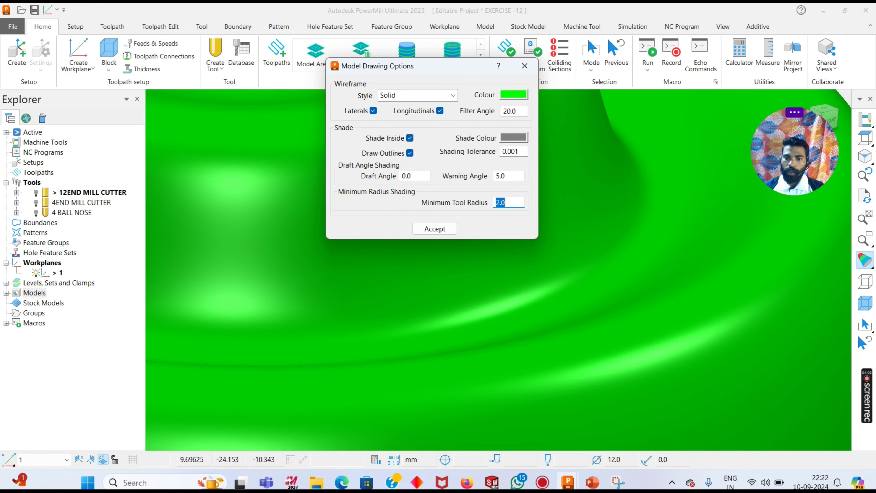
{"action": "scroll", "coordinate": [618, 247], "scroll_direction": "down", "scroll_amount": 5}
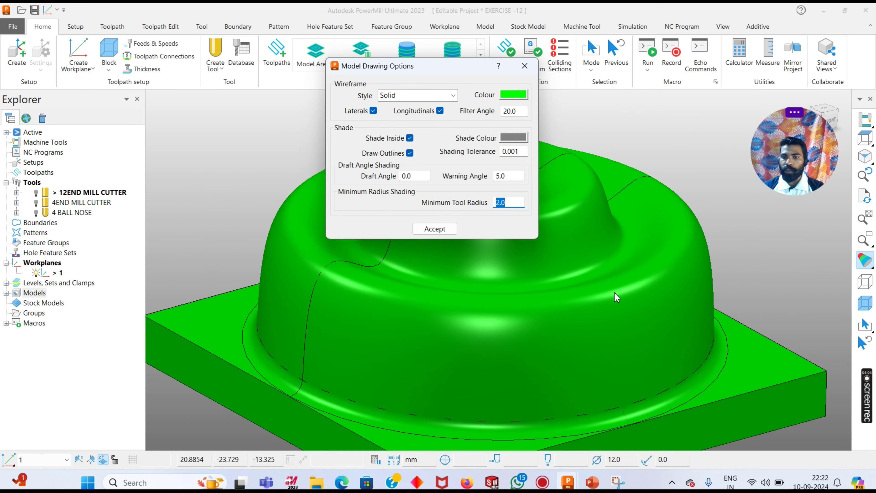
{"action": "left_click", "coordinate": [435, 230]}
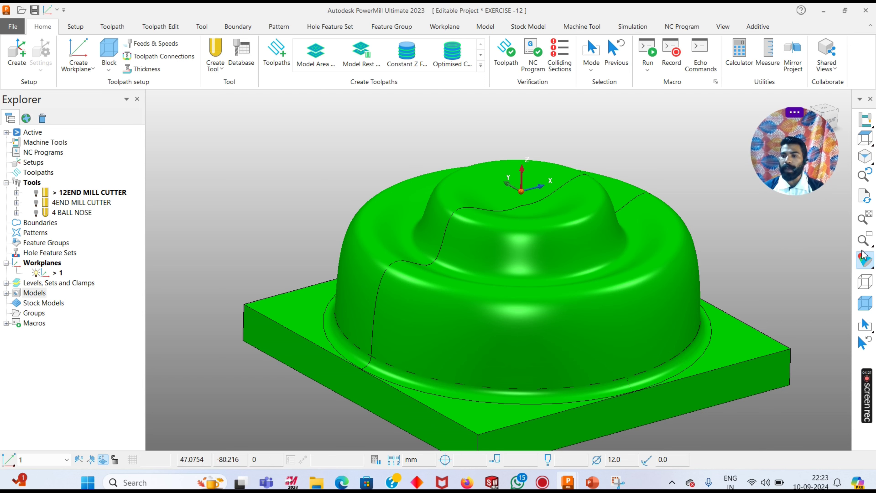
{"action": "left_click", "coordinate": [841, 261]}
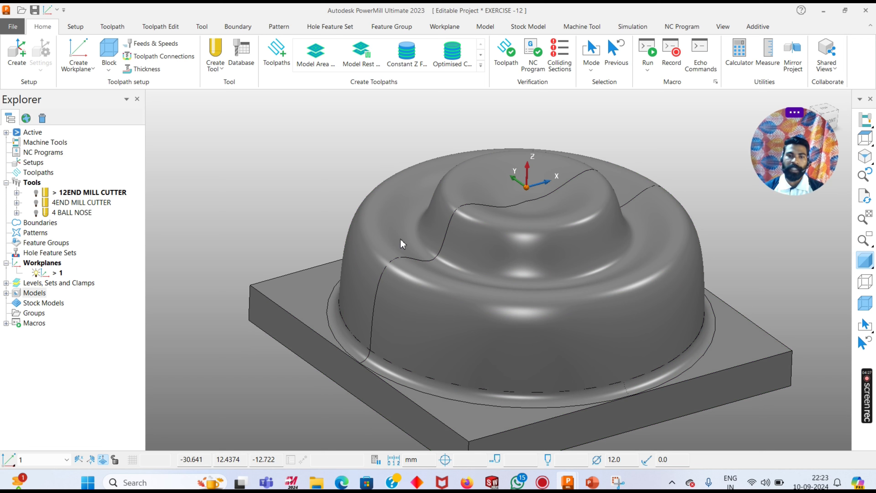
{"action": "middle_click_drag", "start_coordinate": [342, 231], "coordinate": [374, 268]}
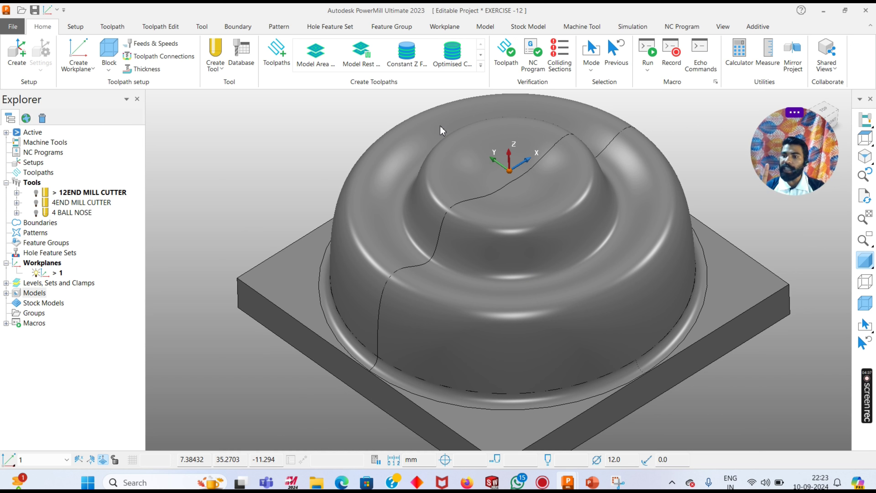
- Start a Model Area Clearance toolpath and name it 12EM1ROUGH
{"action": "left_click", "coordinate": [315, 62]}
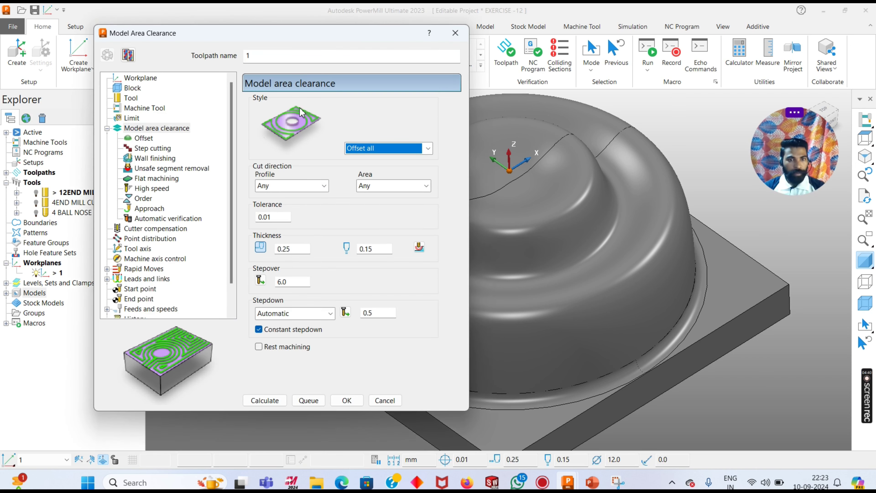
{"action": "scroll", "coordinate": [554, 274], "scroll_direction": "down", "scroll_amount": 3}
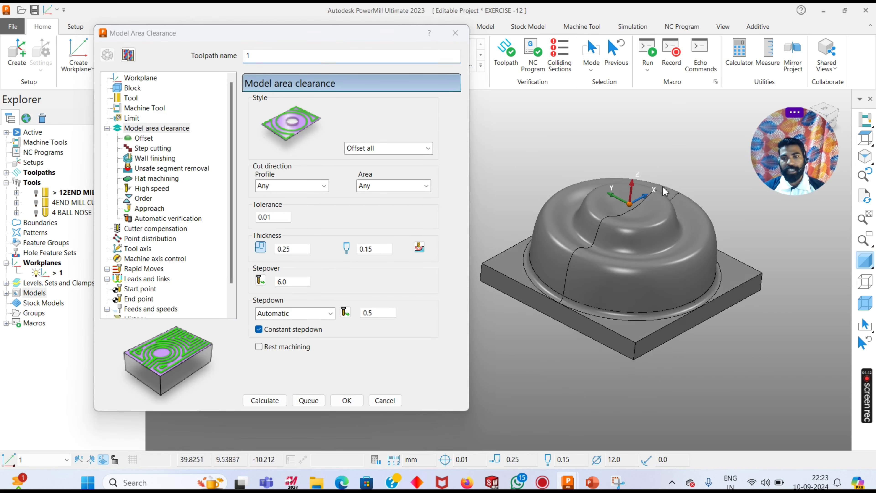
{"action": "left_click", "coordinate": [119, 31]}
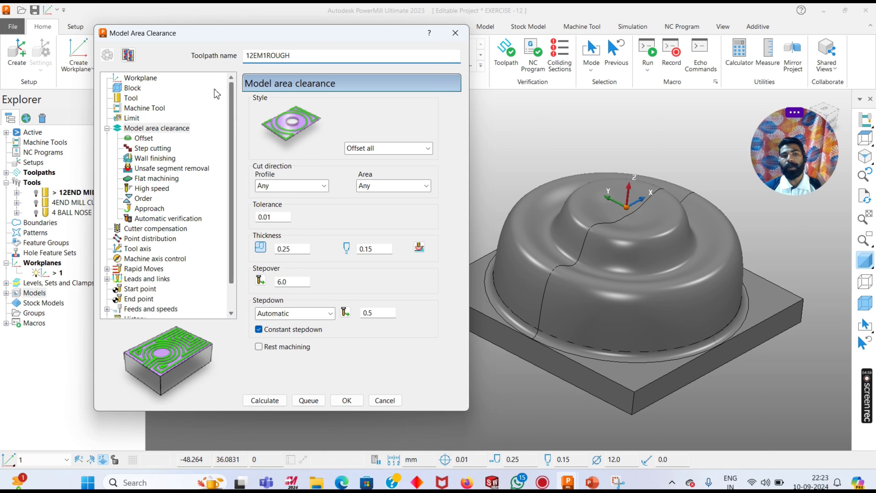
- Calculate a box block around the model in the active workplane, display it and check its fit around the part
{"action": "left_click", "coordinate": [137, 82]}
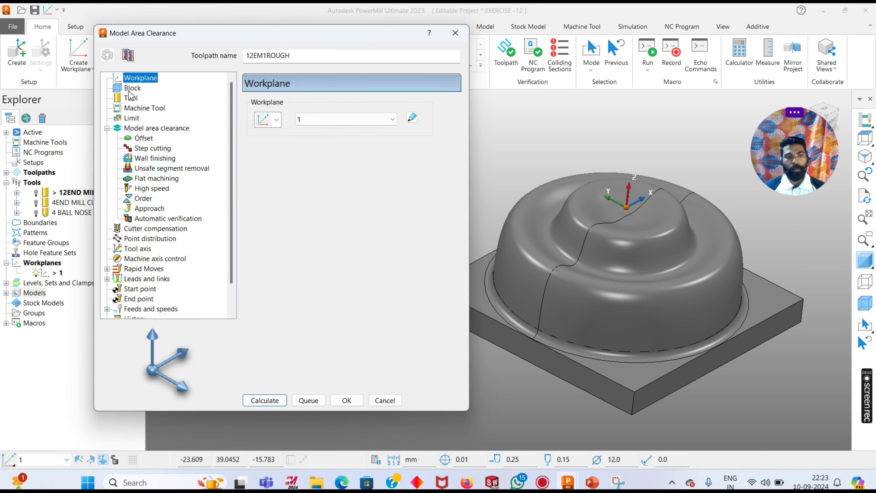
{"action": "key", "text": "Down"}
{"action": "left_click", "coordinate": [410, 337]}
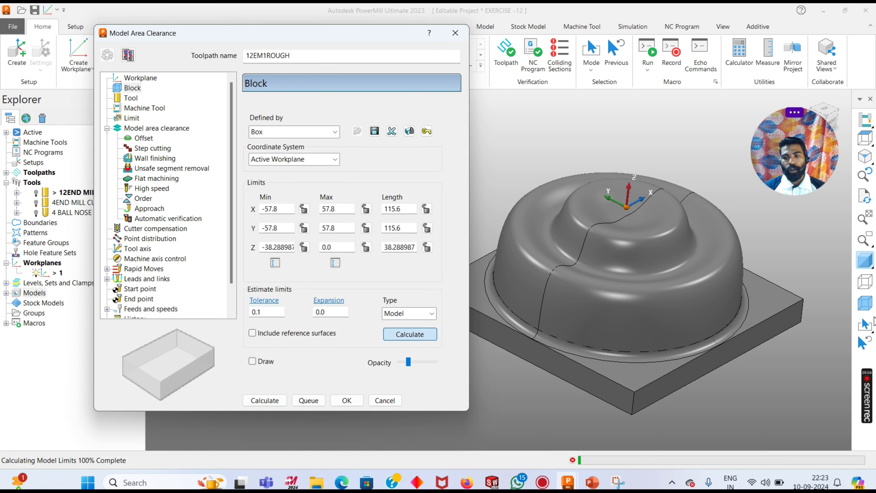
{"action": "left_click", "coordinate": [866, 303]}
{"action": "scroll", "coordinate": [600, 317], "scroll_direction": "down", "scroll_amount": 4}
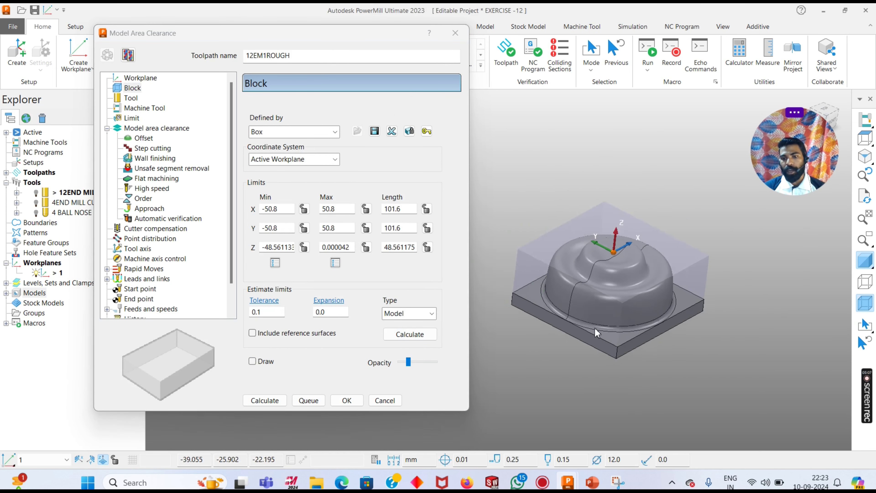
{"action": "middle_click_drag", "start_coordinate": [597, 332], "coordinate": [555, 351]}
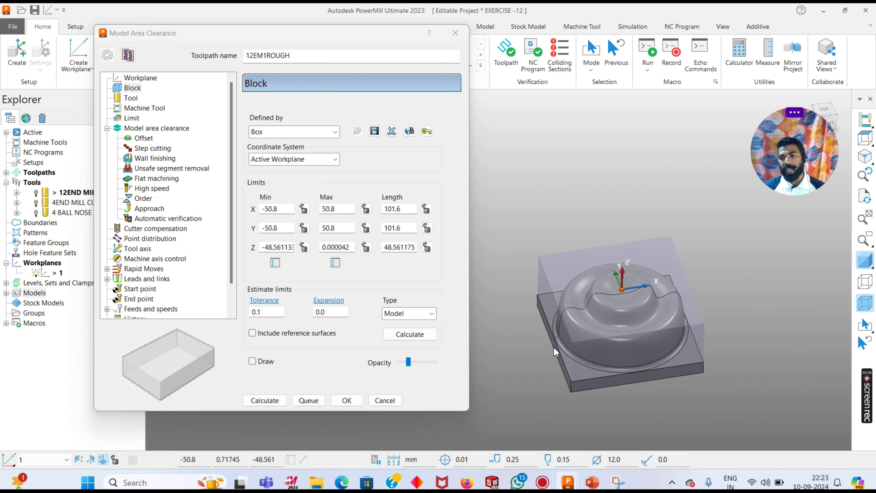
{"action": "scroll", "coordinate": [554, 347], "scroll_direction": "up", "scroll_amount": 10}
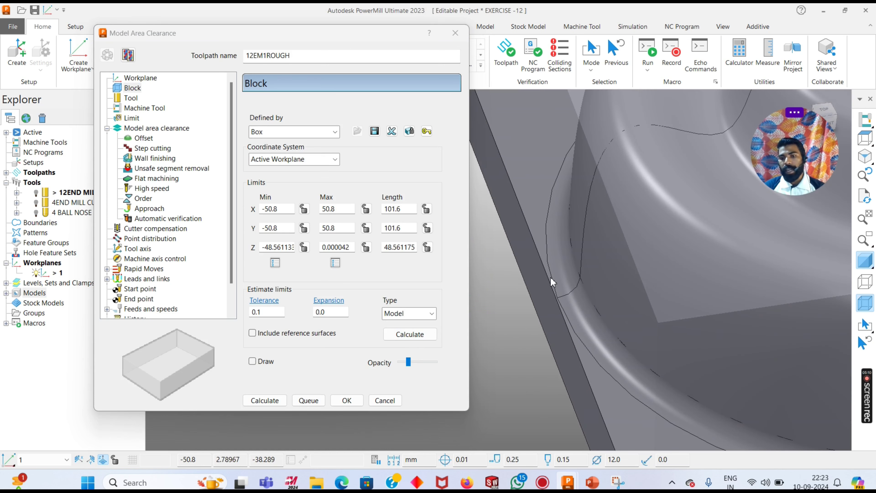
{"action": "scroll", "coordinate": [565, 277], "scroll_direction": "down", "scroll_amount": 10}
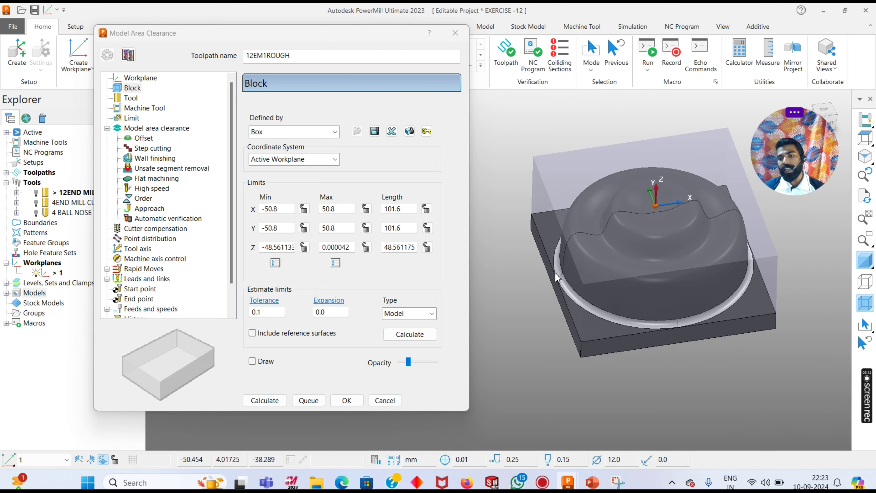
{"action": "middle_click_drag", "start_coordinate": [518, 326], "coordinate": [551, 265]}
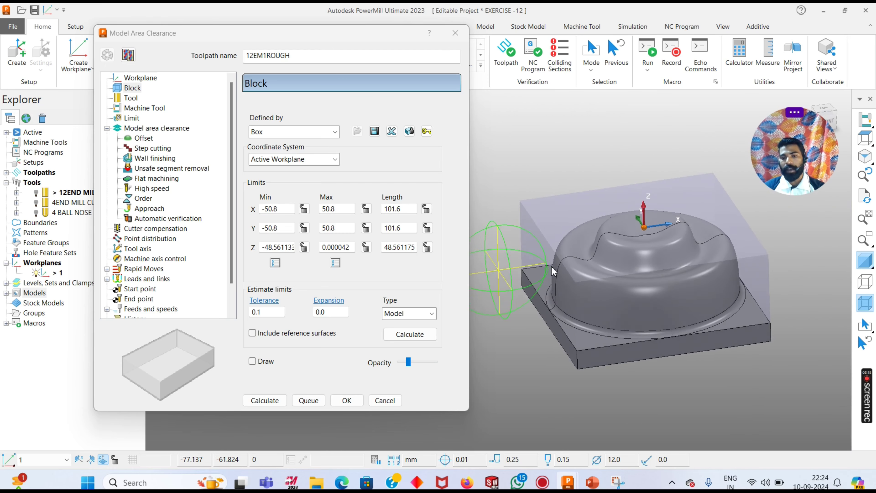
{"action": "scroll", "coordinate": [563, 339], "scroll_direction": "up", "scroll_amount": 2}
{"action": "scroll", "coordinate": [588, 348], "scroll_direction": "down", "scroll_amount": 3}
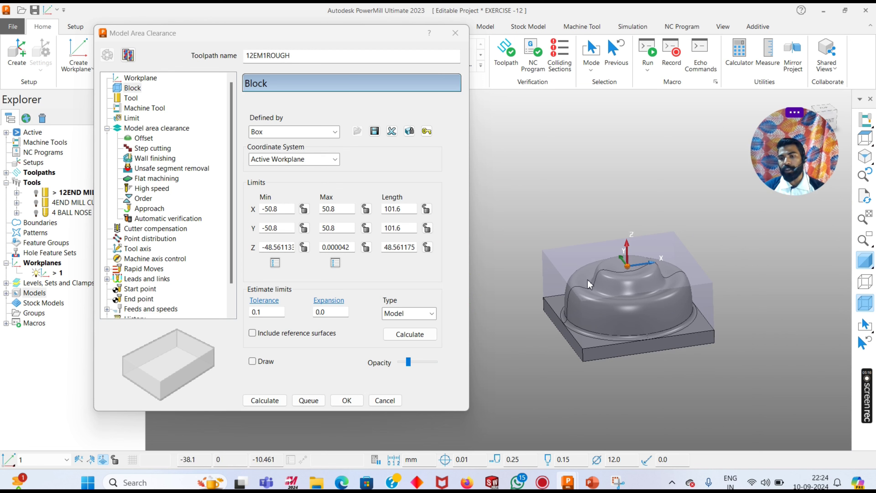
- Lock the block's Z limits, set the expansion to 7.0 and recalculate the block around the model
{"action": "left_click", "coordinate": [304, 247]}
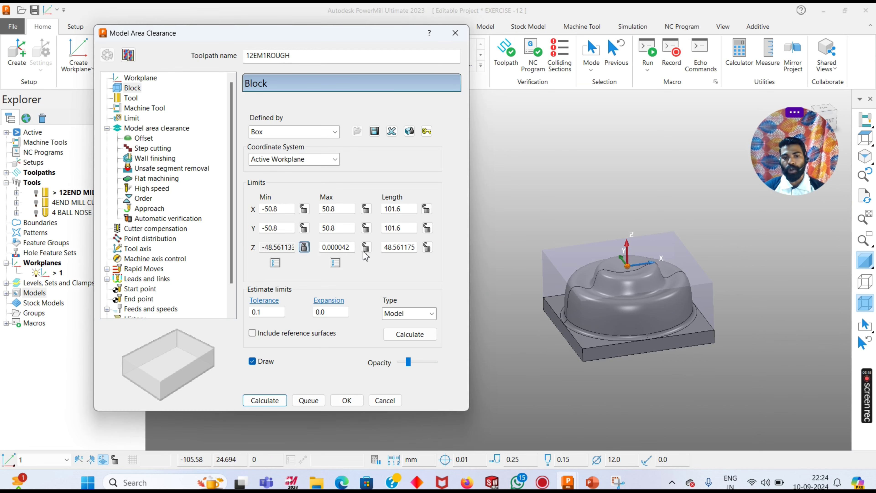
{"action": "left_click", "coordinate": [333, 313]}
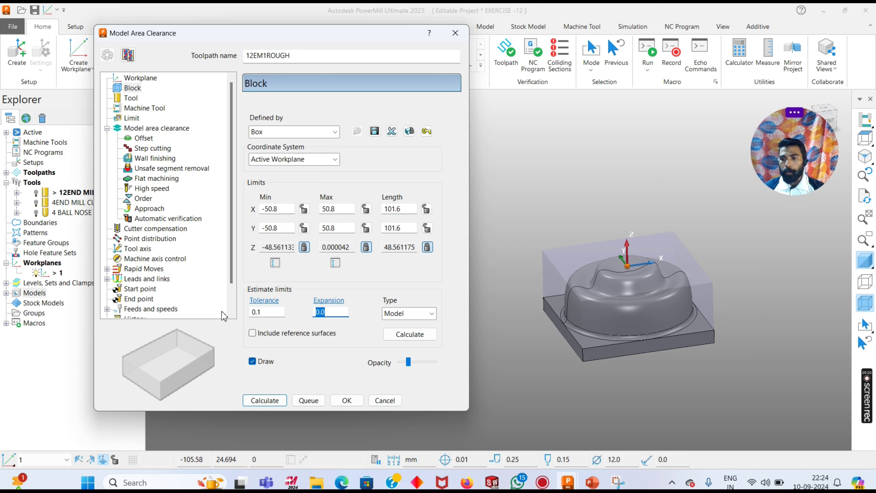
{"action": "scroll", "coordinate": [709, 276], "scroll_direction": "up", "scroll_amount": 5}
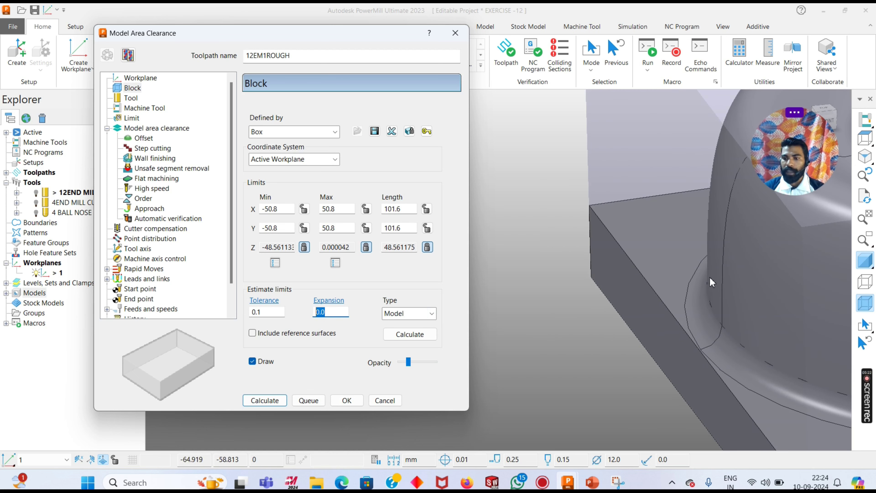
{"action": "type", "text": "7"}
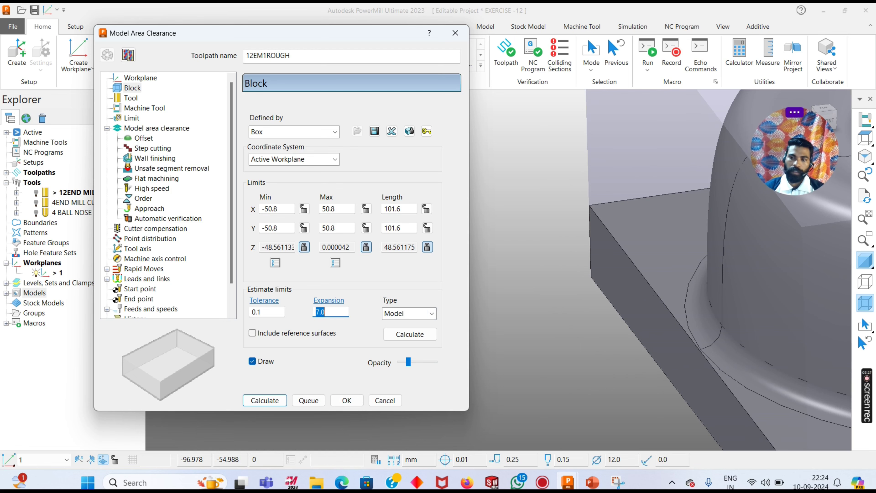
{"action": "scroll", "coordinate": [564, 254], "scroll_direction": "down", "scroll_amount": 5}
{"action": "left_click", "coordinate": [410, 334]}
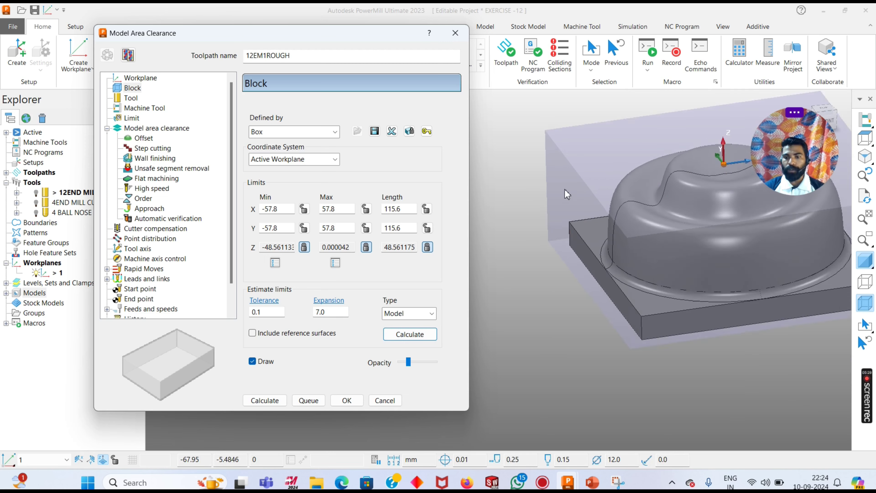
{"action": "scroll", "coordinate": [567, 194], "scroll_direction": "down", "scroll_amount": 2}
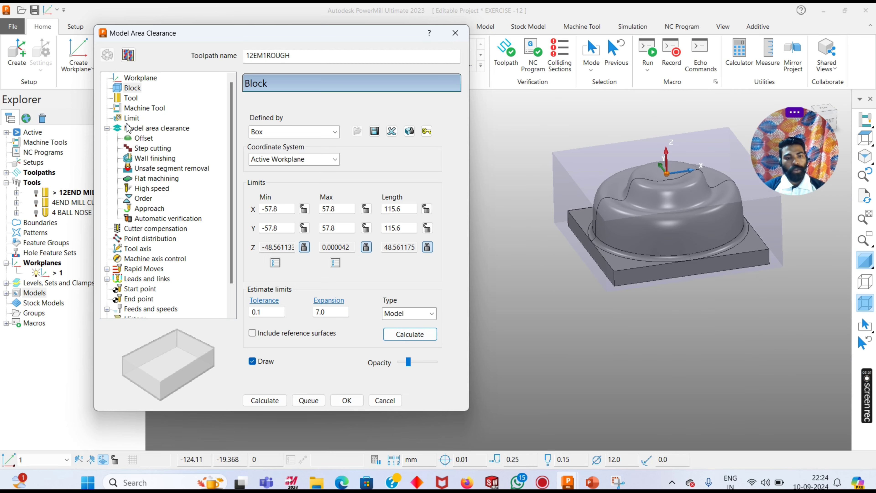
- Unlock the block's minimum Z limit, set the expansion to 0.0 and recalculate the block
{"action": "scroll", "coordinate": [603, 279], "scroll_direction": "up", "scroll_amount": 6}
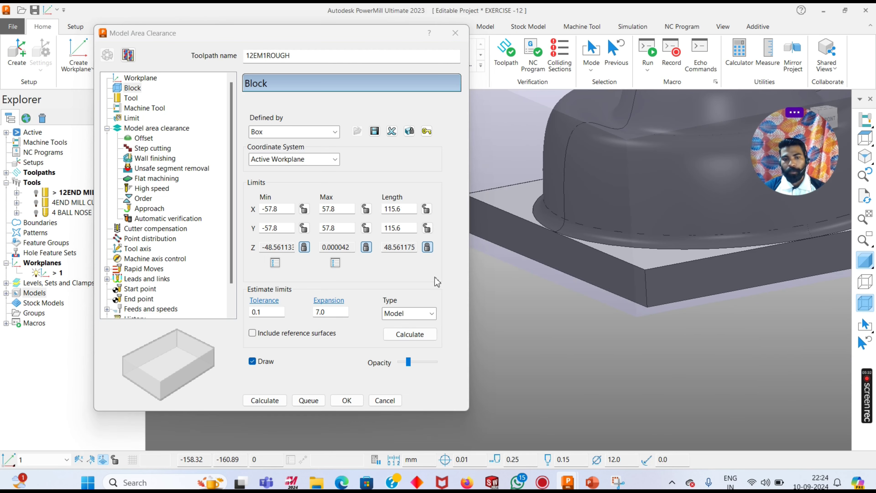
{"action": "left_click", "coordinate": [304, 247]}
{"action": "left_click", "coordinate": [410, 334]}
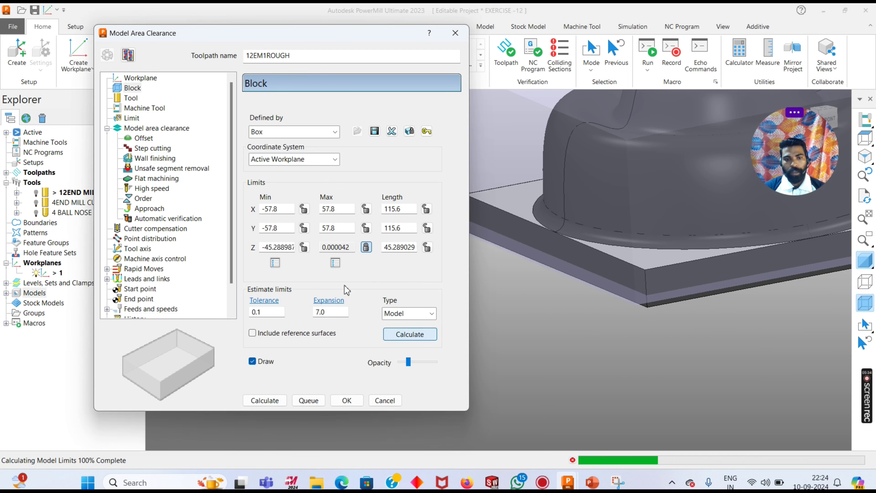
{"action": "double_click", "coordinate": [323, 312]}
{"action": "type", "text": "0."}
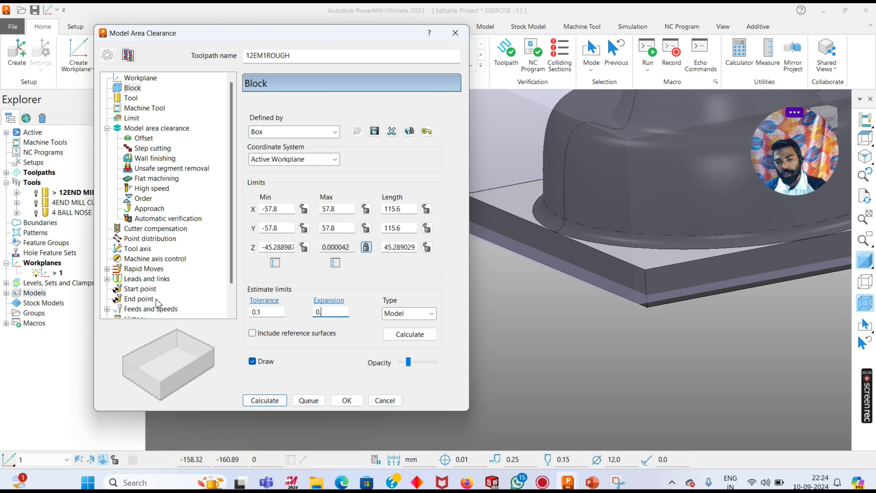
{"action": "type", "text": "0"}
{"action": "left_click", "coordinate": [402, 337]}
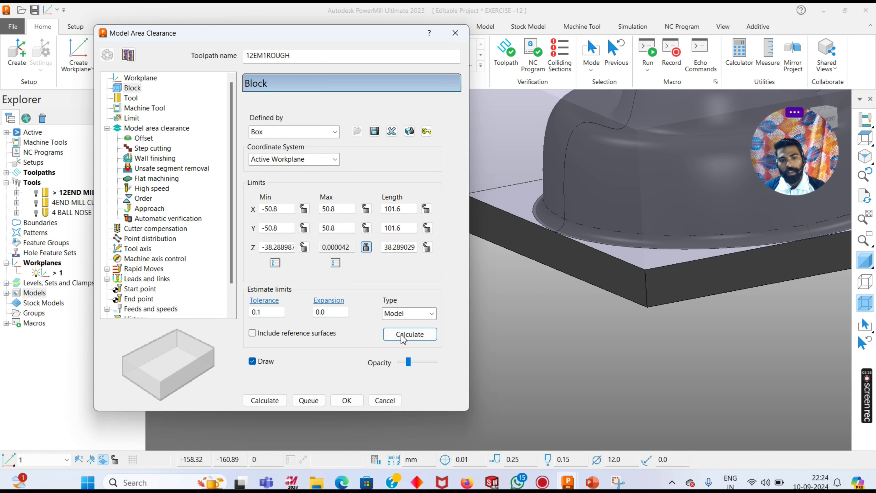
- Lock the block's minimum Z at its recalculated value, set the expansion to 7.0 and recalculate to enlarge only X and Y
{"action": "left_click", "coordinate": [304, 247]}
{"action": "left_click", "coordinate": [410, 334]}
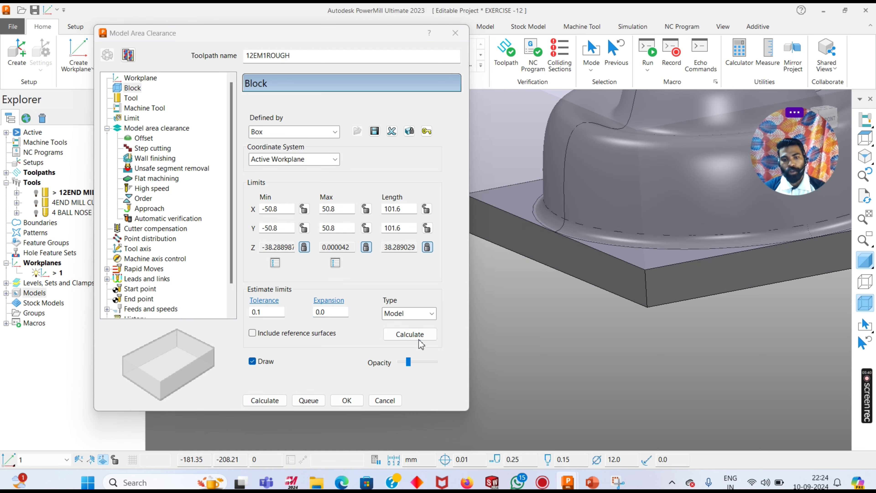
{"action": "double_click", "coordinate": [323, 312]}
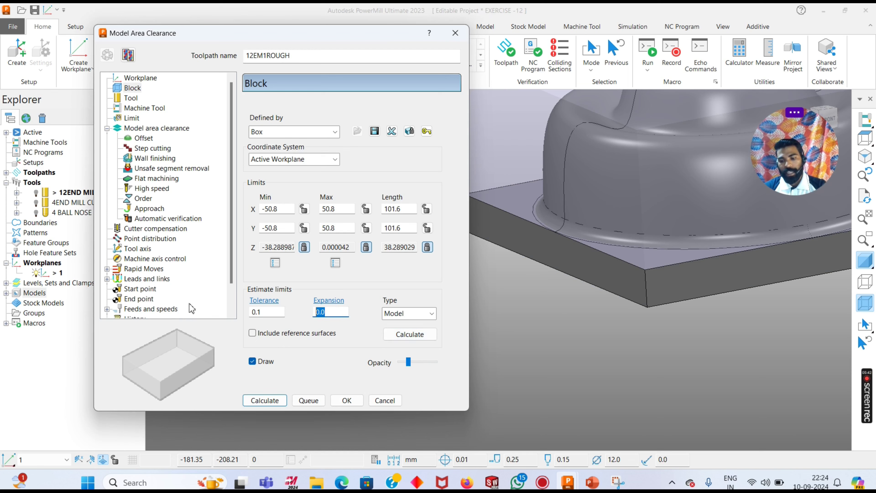
{"action": "type", "text": "7.0"}
{"action": "key", "text": "Return"}
{"action": "left_click", "coordinate": [420, 340]}
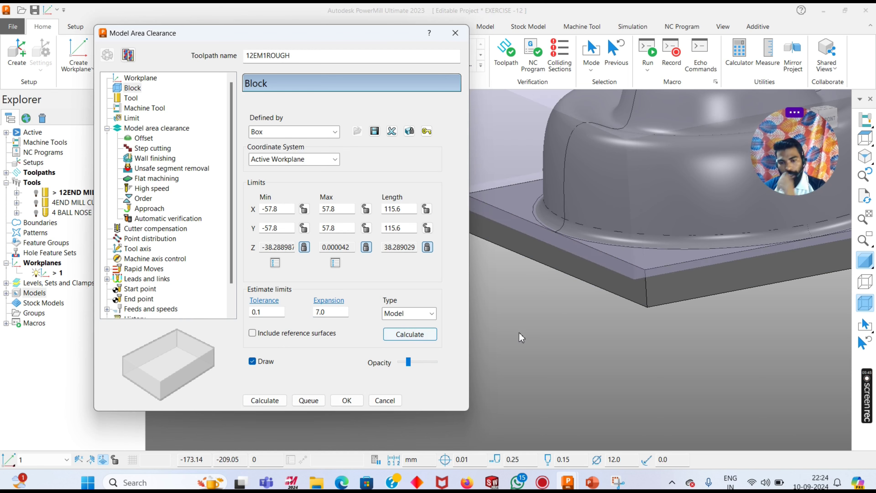
{"action": "scroll", "coordinate": [519, 333], "scroll_direction": "down", "scroll_amount": 3}
{"action": "middle_click_drag", "start_coordinate": [684, 291], "coordinate": [566, 246]}
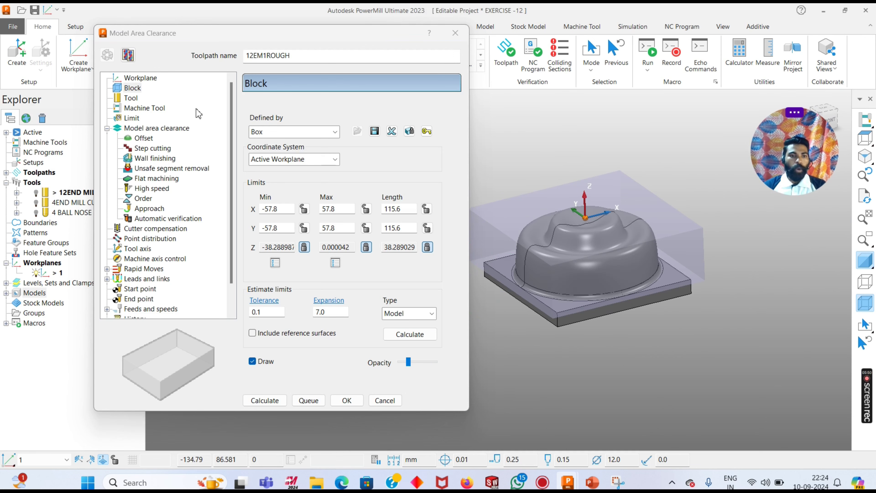
- Review the toolpath's end mill definition and its boundary and Z limit settings
{"action": "left_click", "coordinate": [171, 109]}
{"action": "left_click", "coordinate": [131, 98]}
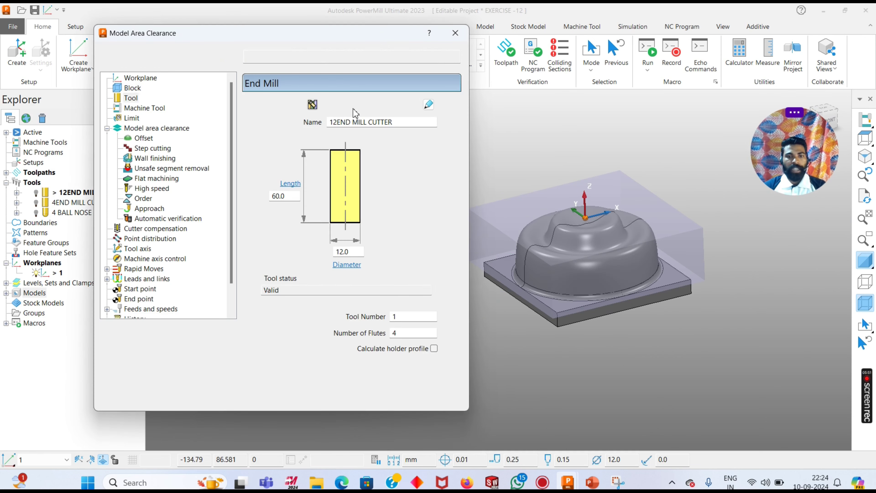
{"action": "key", "text": "Down"}
{"action": "left_click", "coordinate": [132, 119]}
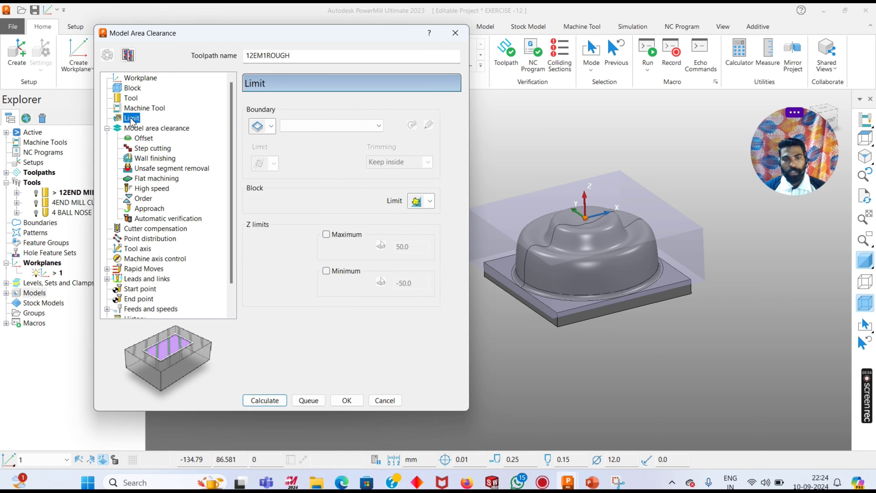
{"action": "left_click", "coordinate": [321, 126]}
{"action": "left_click", "coordinate": [322, 128]}
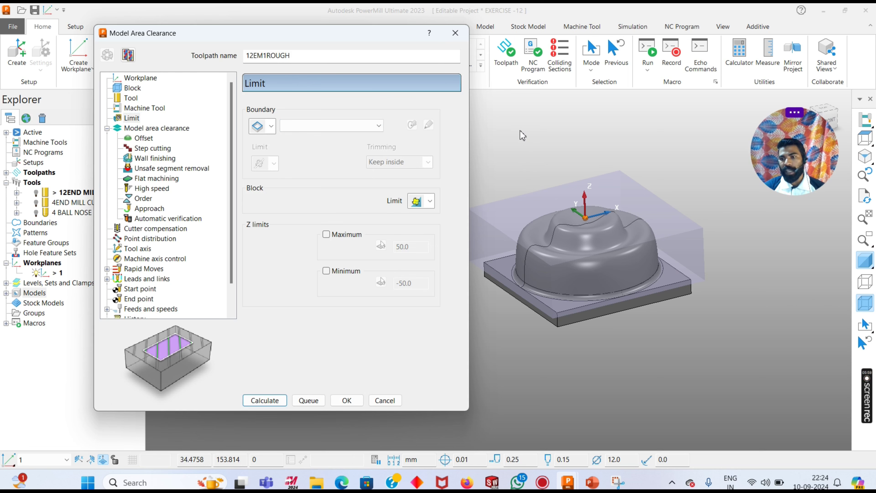
- Use the Offset all style for the area clearance and set the stepover to 7.0
{"action": "left_click", "coordinate": [173, 128]}
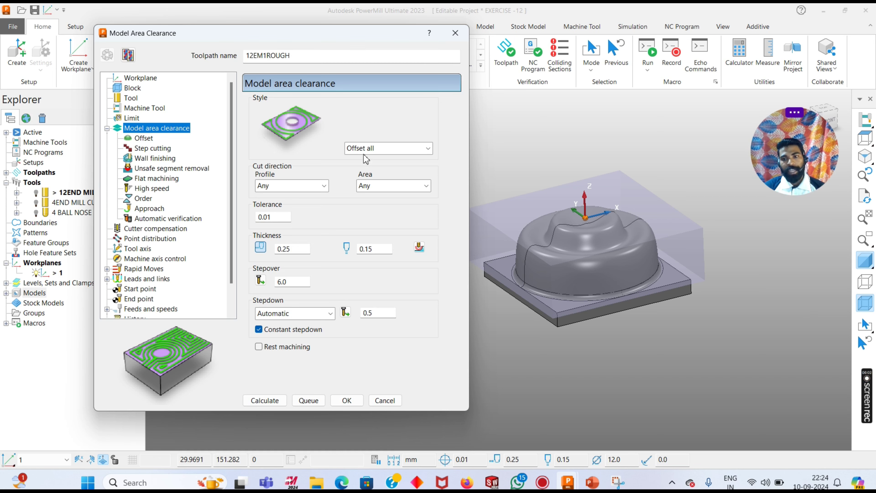
{"action": "left_click", "coordinate": [377, 150]}
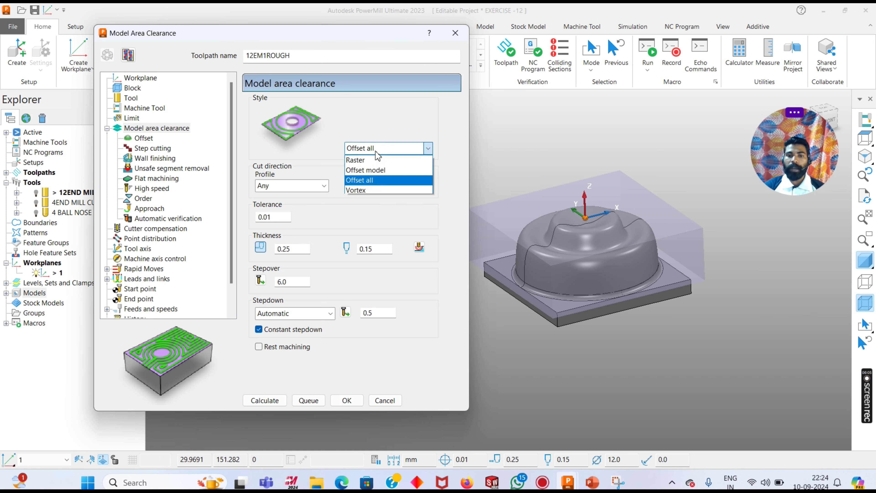
{"action": "left_click", "coordinate": [352, 181]}
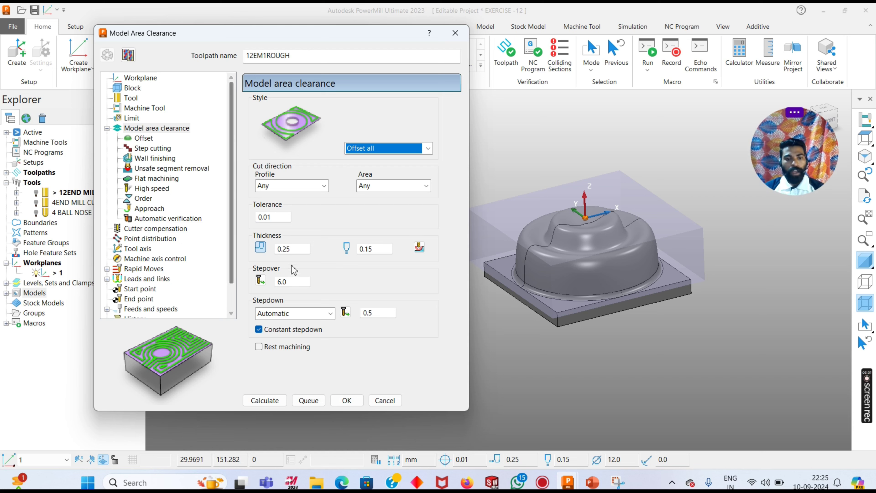
{"action": "left_click_drag", "start_coordinate": [288, 282], "coordinate": [223, 282]}
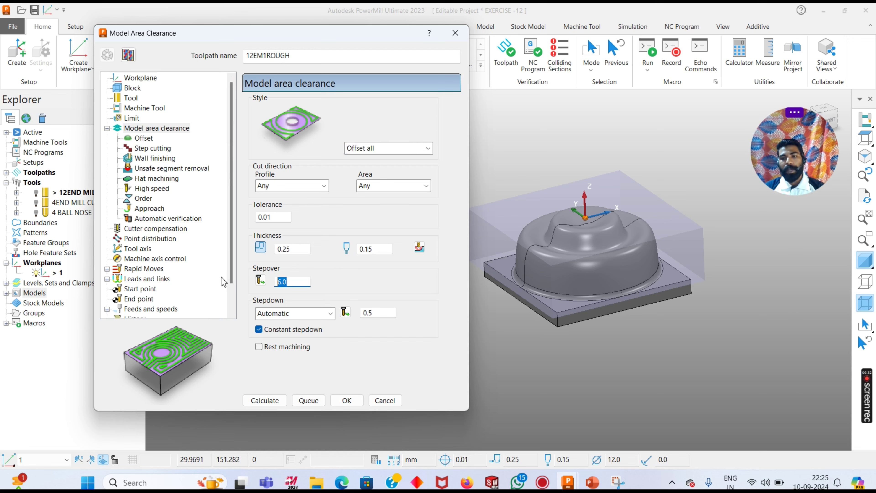
{"action": "type", "text": "7"}
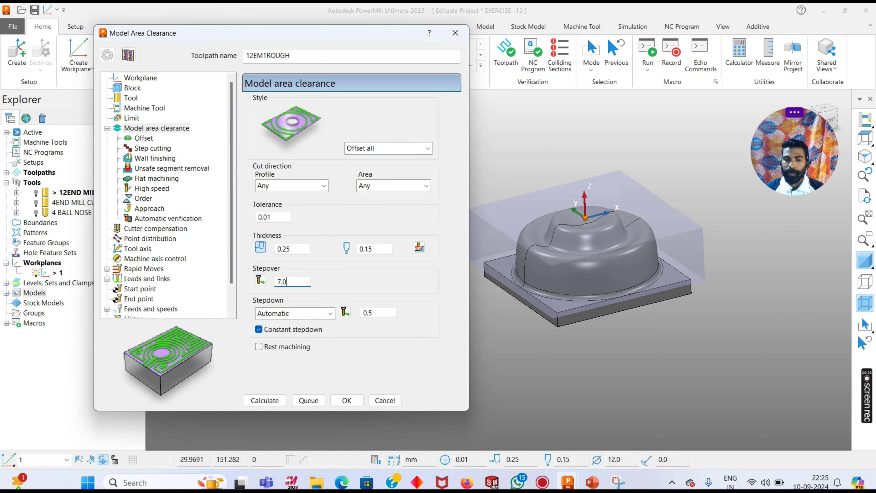
{"action": "type", "text": ".0"}
{"action": "key", "text": "Return"}
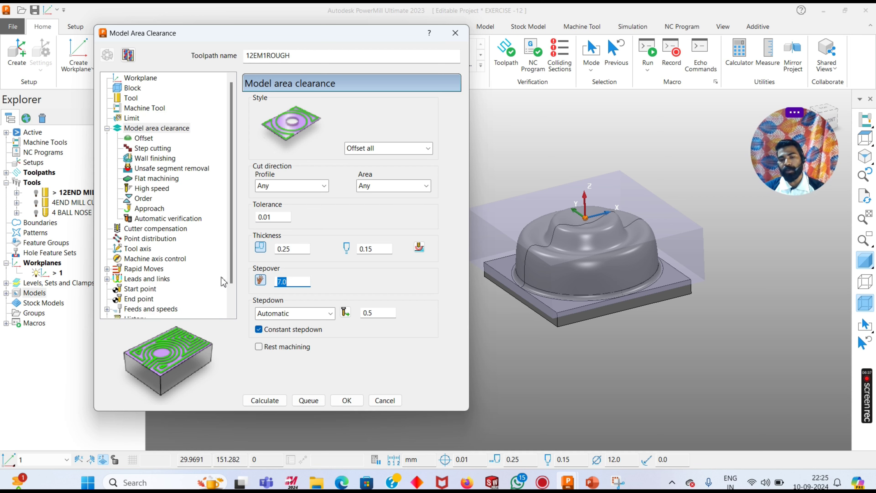
{"action": "left_click_drag", "start_coordinate": [387, 313], "coordinate": [307, 311]}
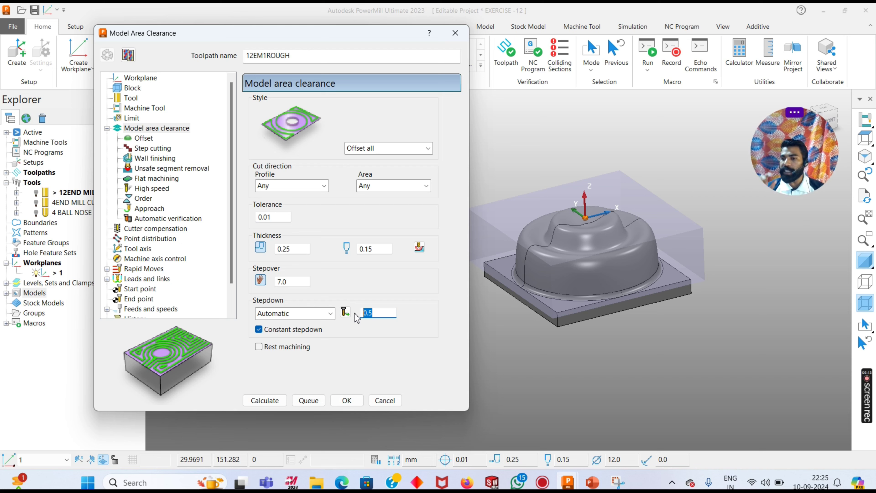
- Turn off Maintain cut direction in the advanced offset settings, leaving Spiral off and Remove cusps on
{"action": "left_click", "coordinate": [143, 138]}
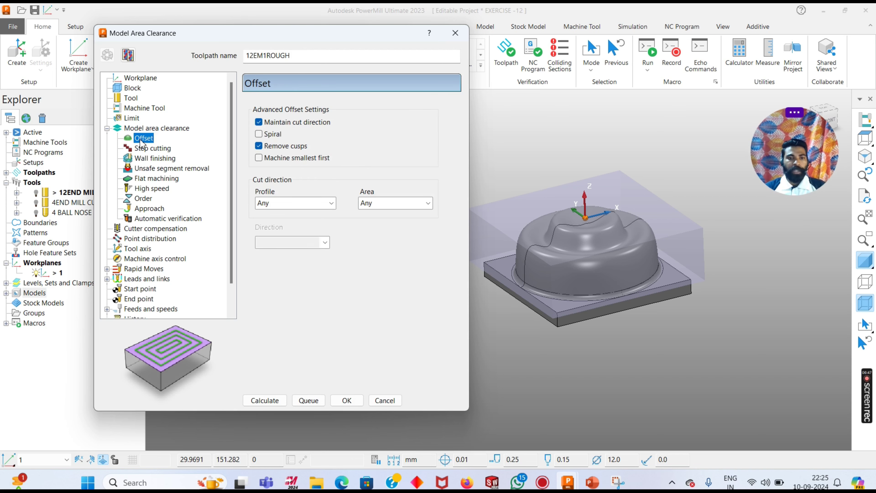
{"action": "left_click", "coordinate": [277, 134]}
{"action": "left_click", "coordinate": [276, 134]}
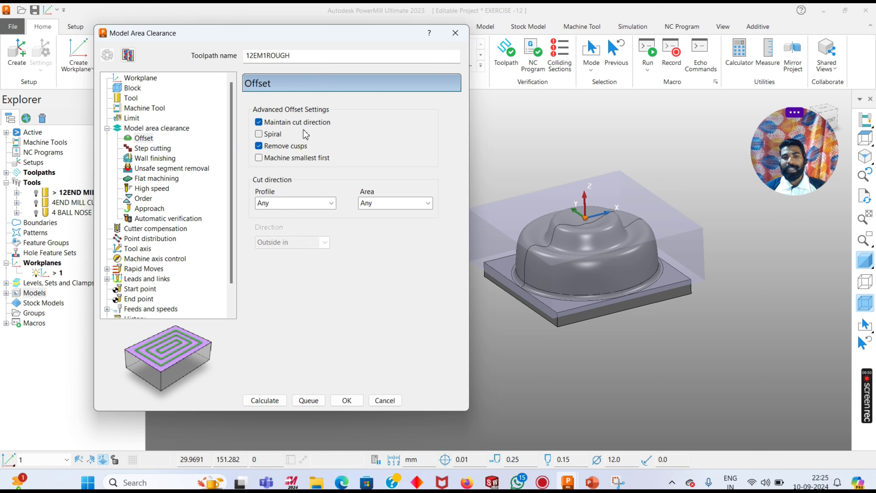
{"action": "left_click", "coordinate": [289, 123]}
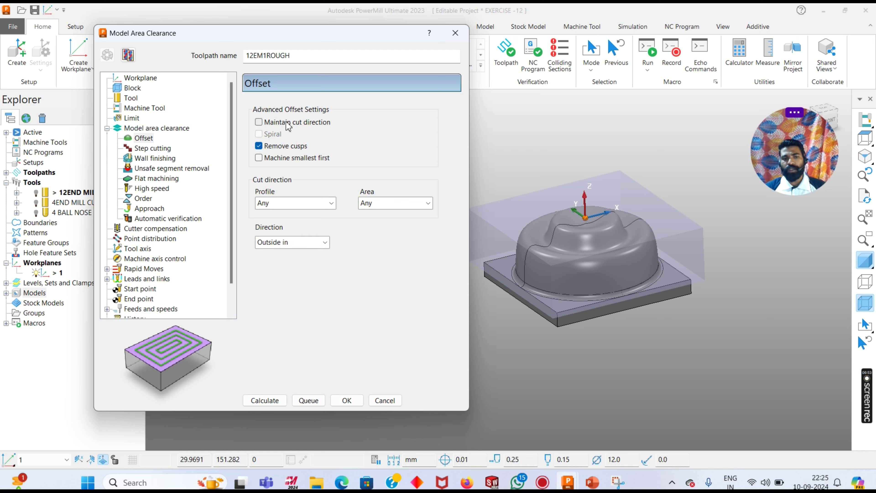
{"action": "left_click", "coordinate": [283, 123]}
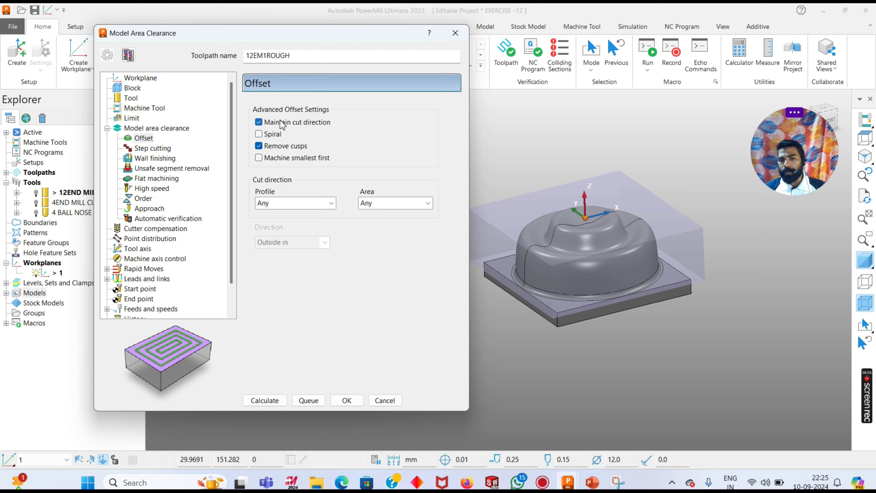
{"action": "left_click", "coordinate": [278, 123]}
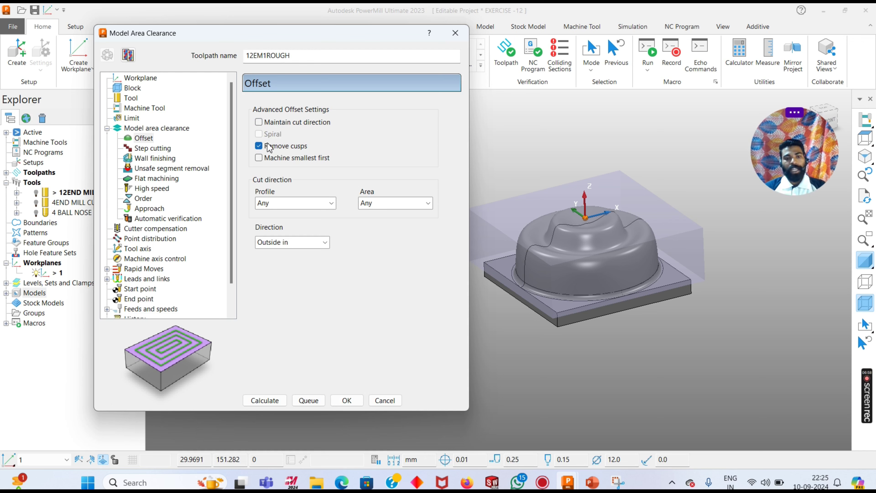
- Go through the remaining area clearance settings up to Approach, setting Machine flats to Level
{"action": "left_click", "coordinate": [148, 149]}
{"action": "left_click", "coordinate": [146, 159]}
{"action": "left_click", "coordinate": [146, 168]}
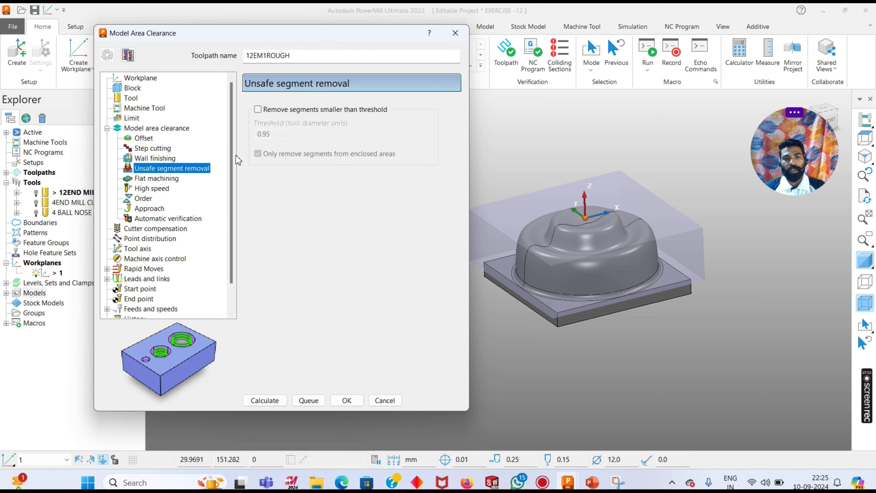
{"action": "left_click", "coordinate": [153, 179]}
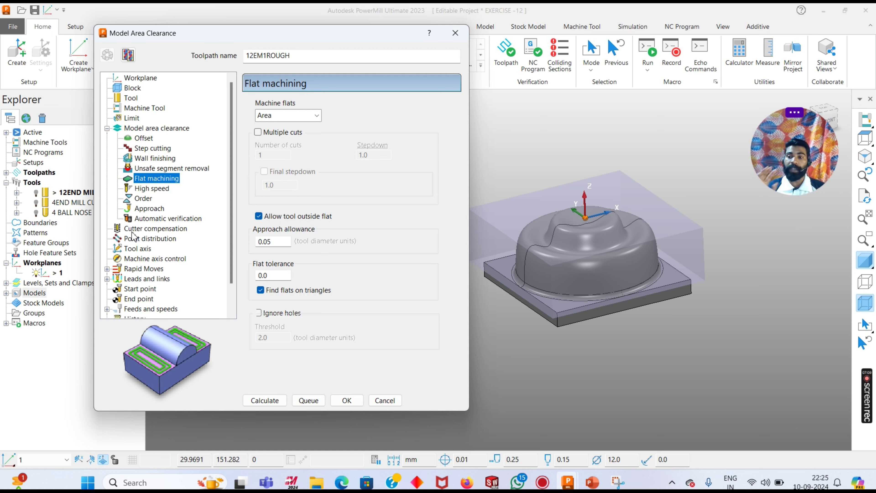
{"action": "left_click", "coordinate": [292, 120]}
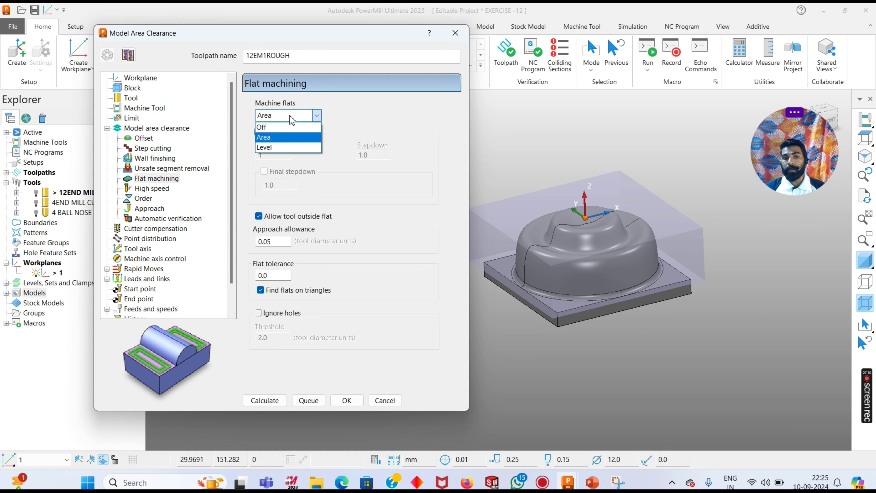
{"action": "left_click", "coordinate": [271, 148]}
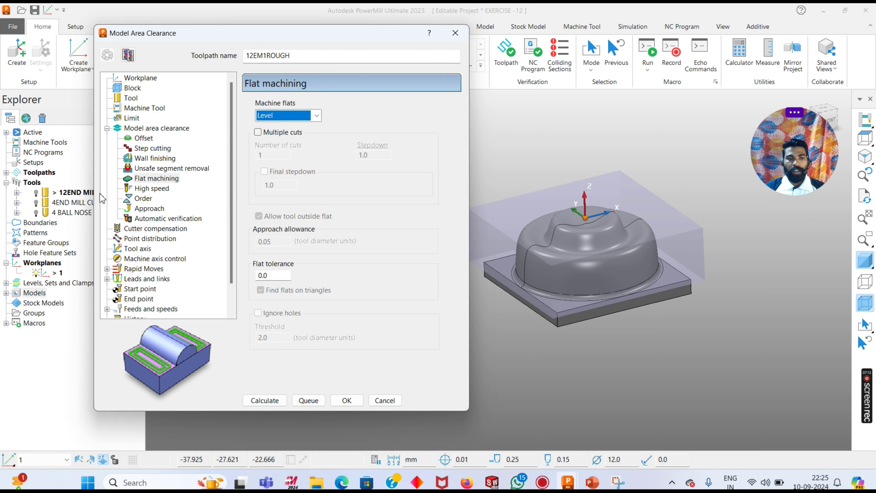
{"action": "left_click", "coordinate": [143, 199]}
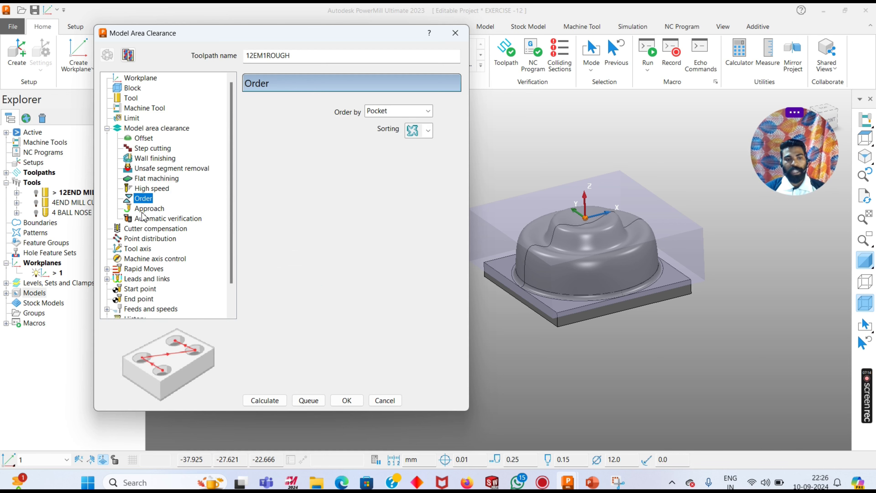
{"action": "left_click", "coordinate": [145, 209]}
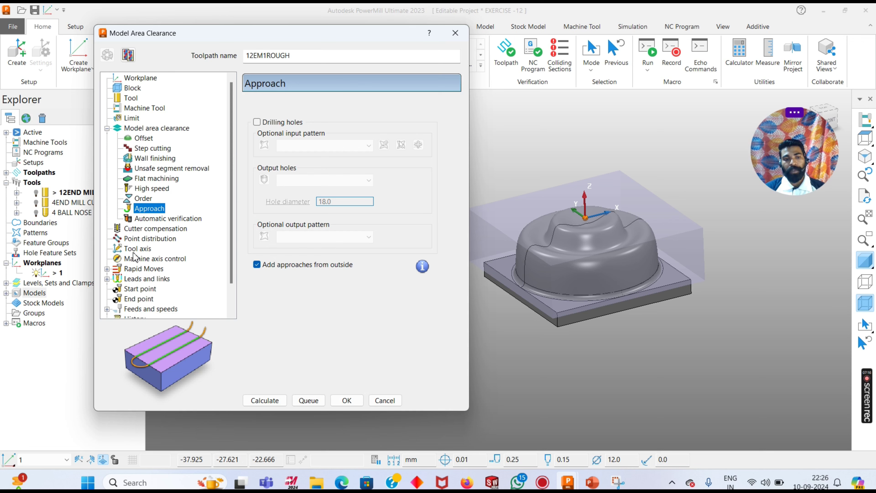
- Check the tool axis settings and calculate the rapid and plunge heights for the plane safe area in workplane 1
{"action": "left_click", "coordinate": [137, 247]}
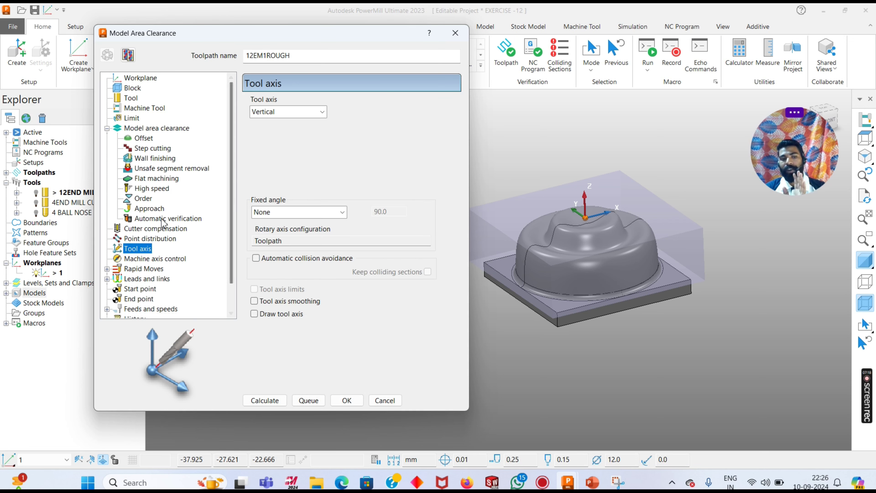
{"action": "left_click", "coordinate": [142, 269]}
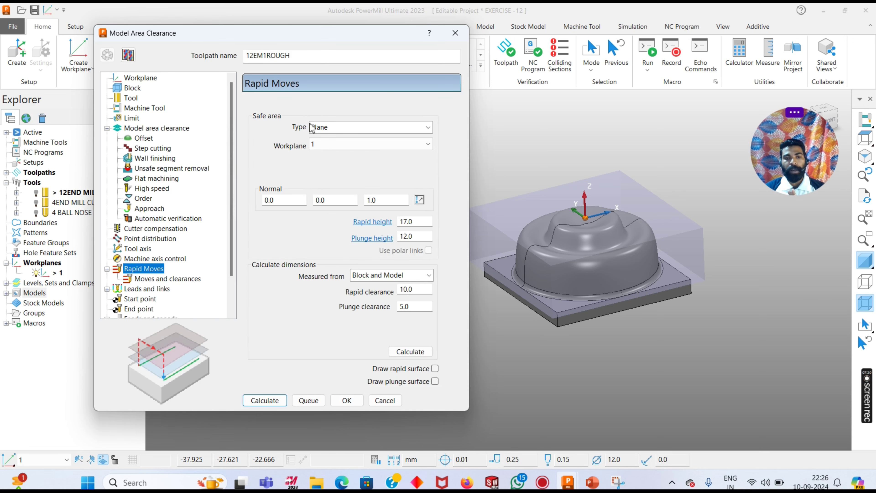
{"action": "left_click", "coordinate": [325, 145]}
{"action": "left_click", "coordinate": [328, 177]}
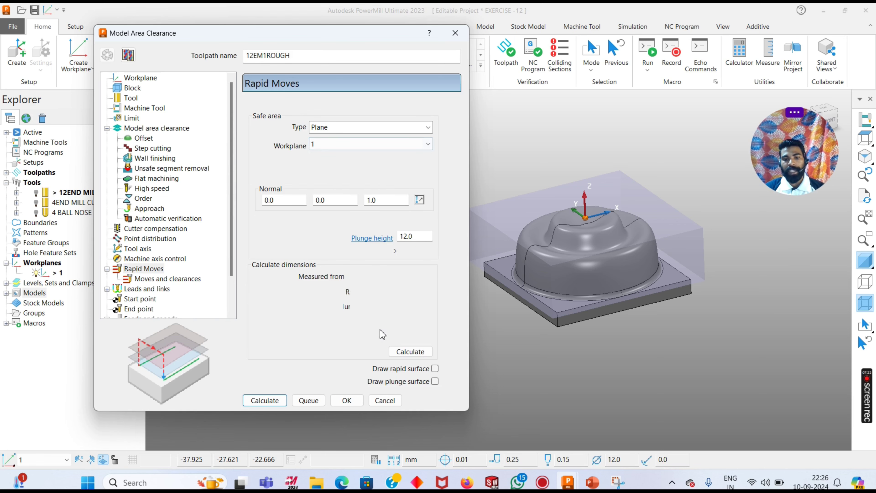
{"action": "left_click", "coordinate": [411, 352]}
- Review the leads and links settings, covering lead extensions, lead in, lead out and links
{"action": "left_click", "coordinate": [141, 288]}
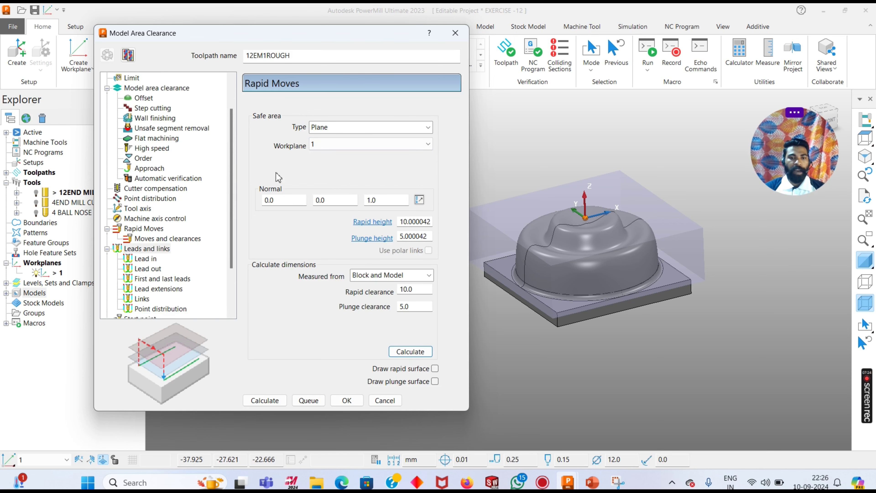
{"action": "left_click", "coordinate": [142, 288]}
{"action": "left_click", "coordinate": [321, 110]}
{"action": "scroll", "coordinate": [603, 229], "scroll_direction": "up", "scroll_amount": 4}
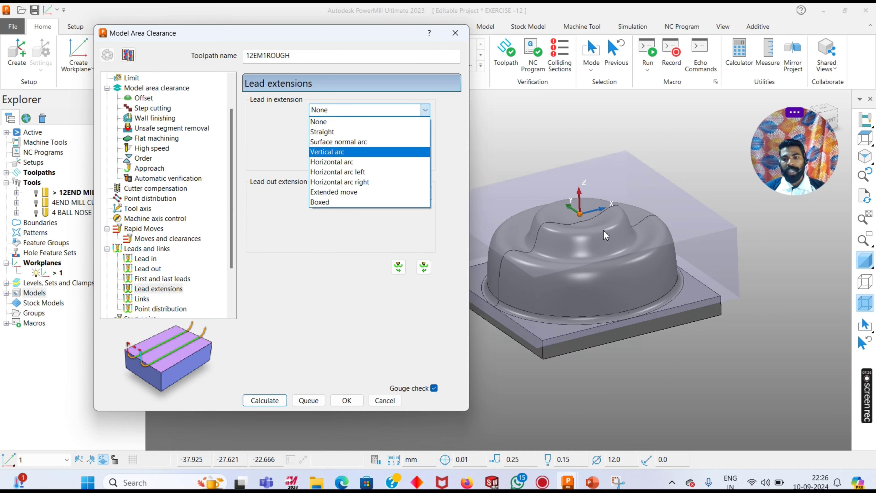
{"action": "scroll", "coordinate": [717, 243], "scroll_direction": "down", "scroll_amount": 3}
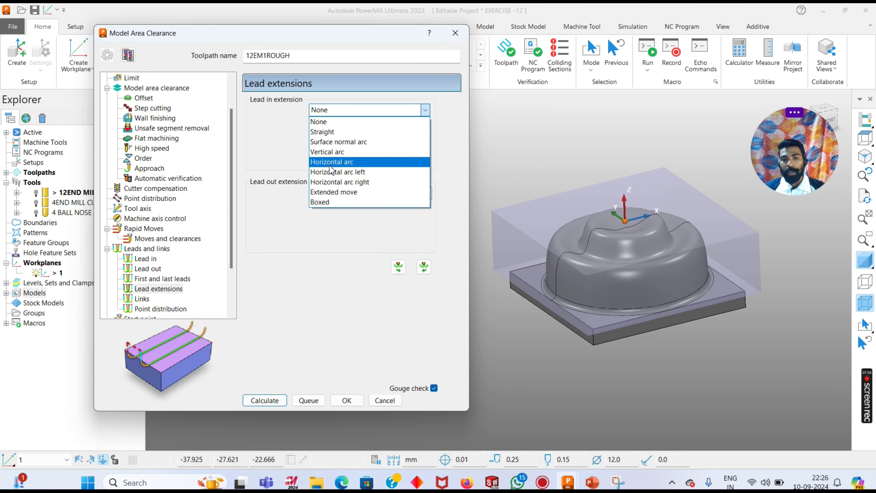
{"action": "left_click", "coordinate": [137, 258]}
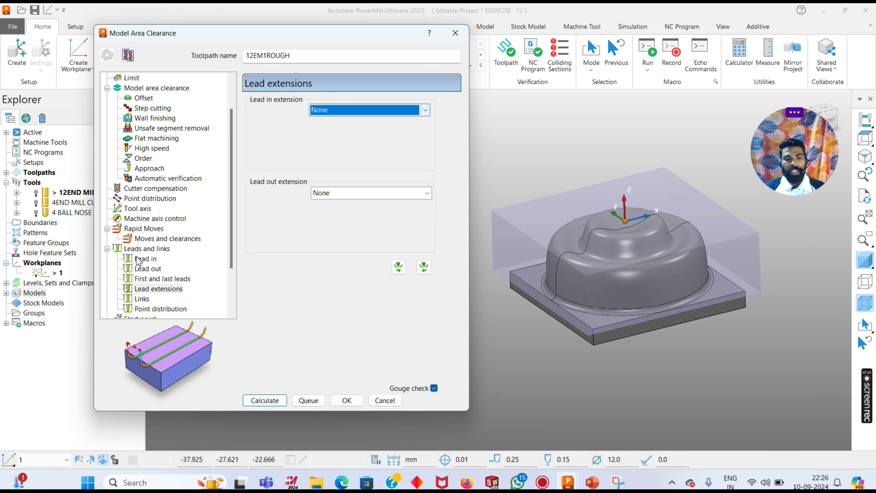
{"action": "left_click", "coordinate": [147, 259]}
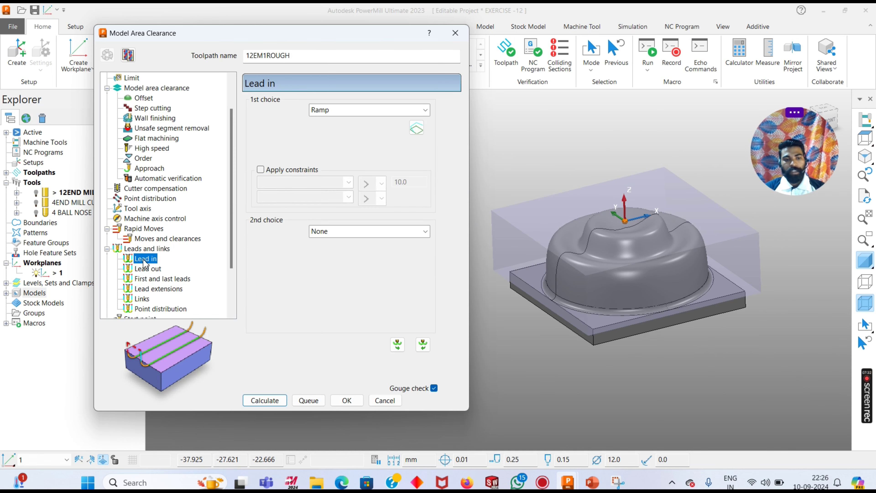
{"action": "left_click", "coordinate": [154, 272]}
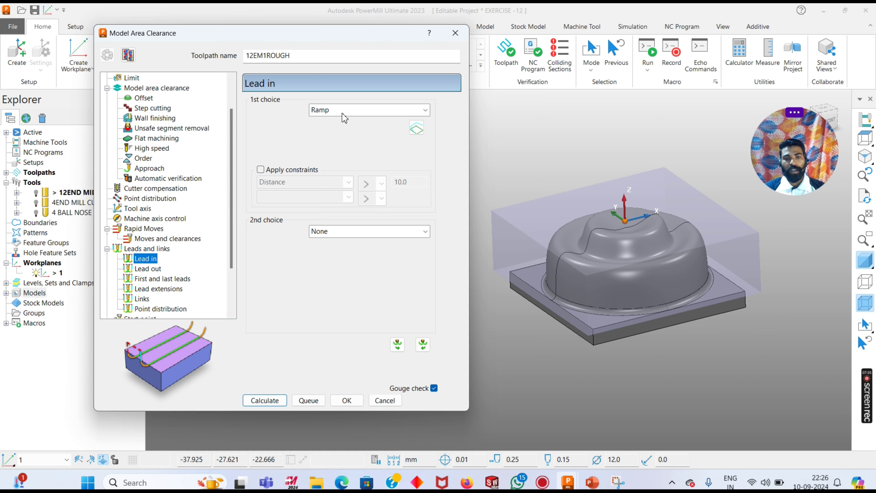
{"action": "left_click", "coordinate": [143, 299]}
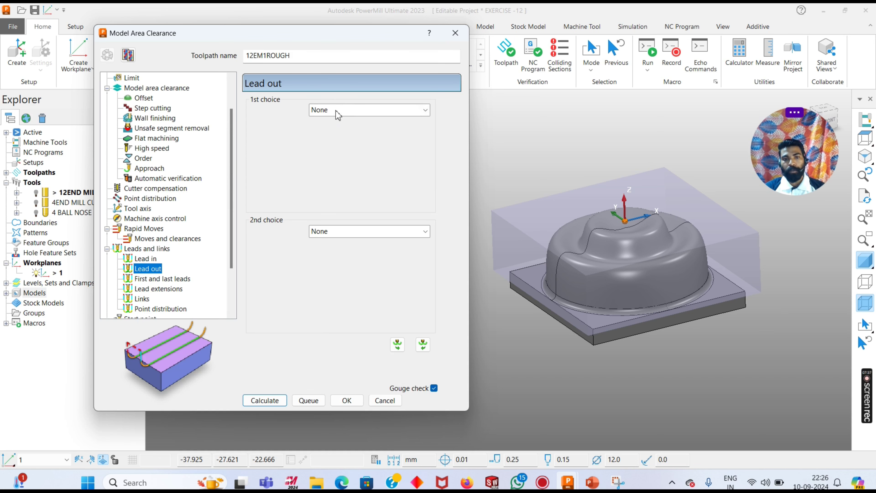
- Calculate the 12EM1ROUGH toolpath, inspect the result on the model and close its settings
{"action": "left_click", "coordinate": [258, 403]}
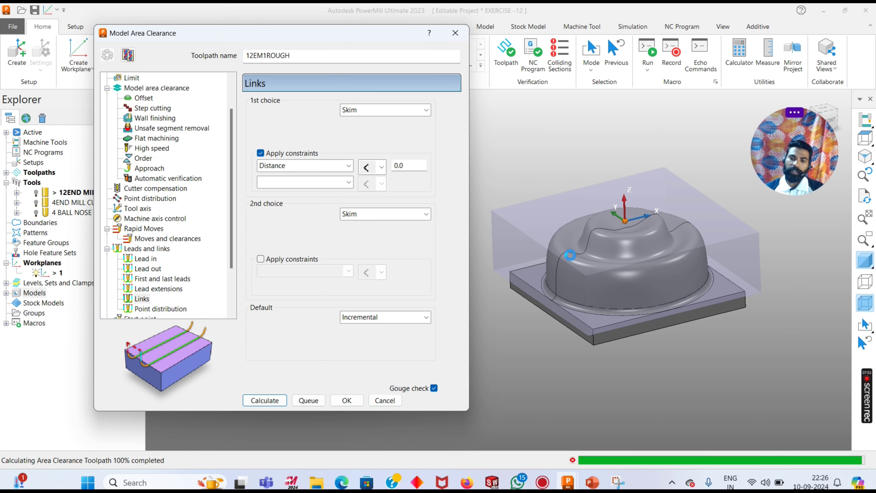
{"action": "middle_click_drag", "start_coordinate": [584, 279], "coordinate": [599, 233]}
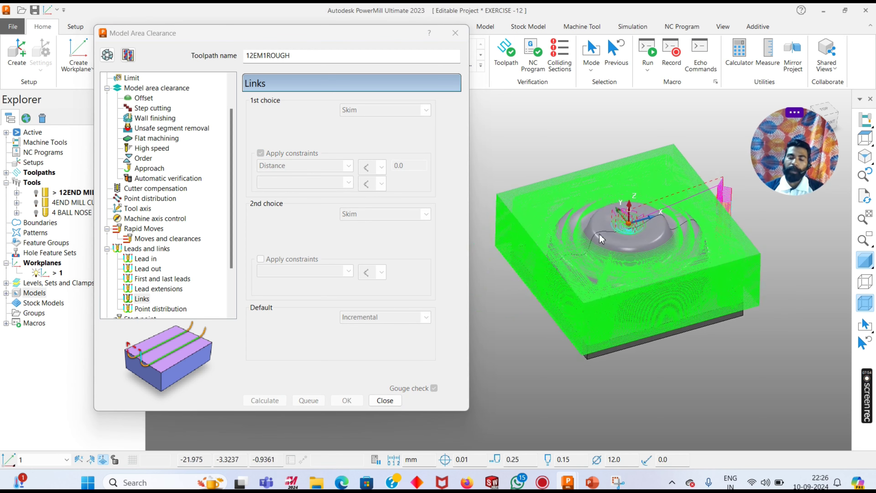
{"action": "scroll", "coordinate": [626, 260], "scroll_direction": "up", "scroll_amount": 5}
{"action": "scroll", "coordinate": [643, 226], "scroll_direction": "down", "scroll_amount": 3}
{"action": "scroll", "coordinate": [645, 227], "scroll_direction": "up", "scroll_amount": 5}
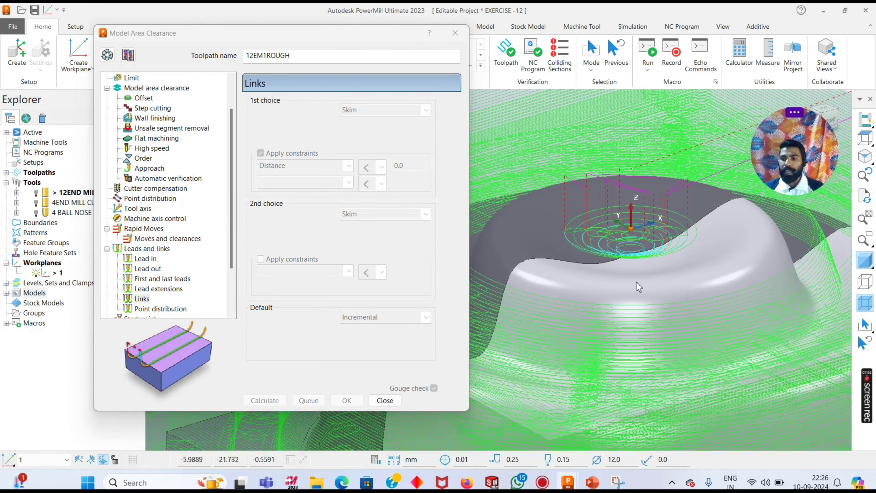
{"action": "scroll", "coordinate": [619, 258], "scroll_direction": "down", "scroll_amount": 5}
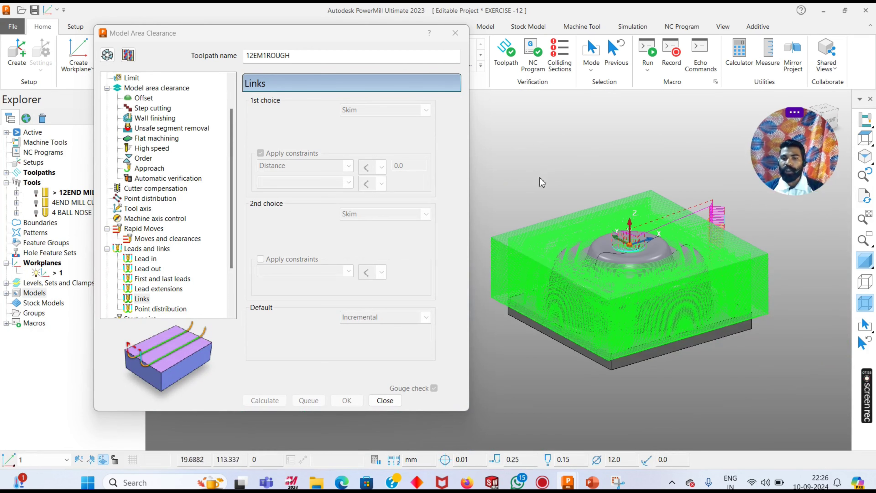
{"action": "left_click", "coordinate": [145, 89]}
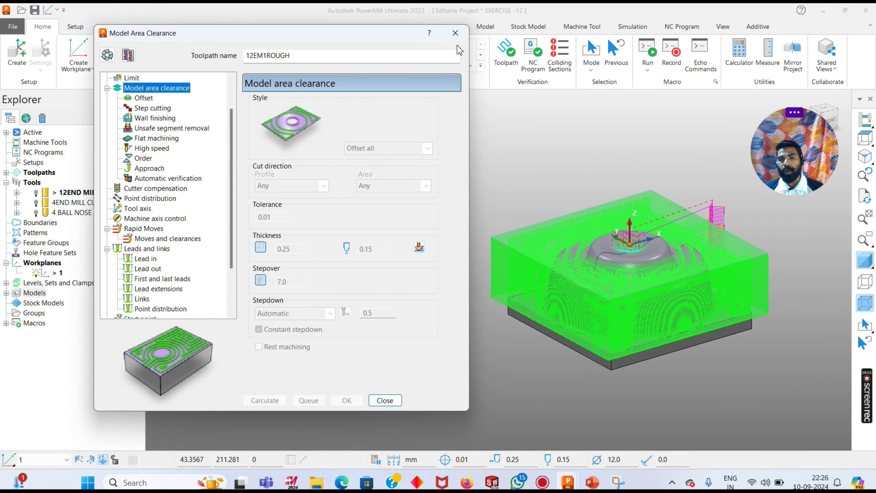
{"action": "left_click", "coordinate": [456, 33]}
- Copy the 12EM1ROUGH toolpath, hide the original and display the copy
{"action": "left_click", "coordinate": [6, 172]}
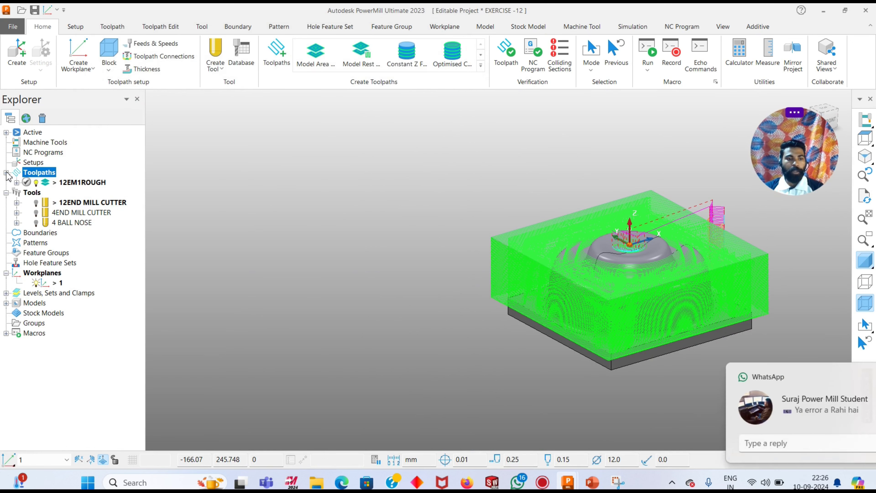
{"action": "left_click", "coordinate": [851, 377]}
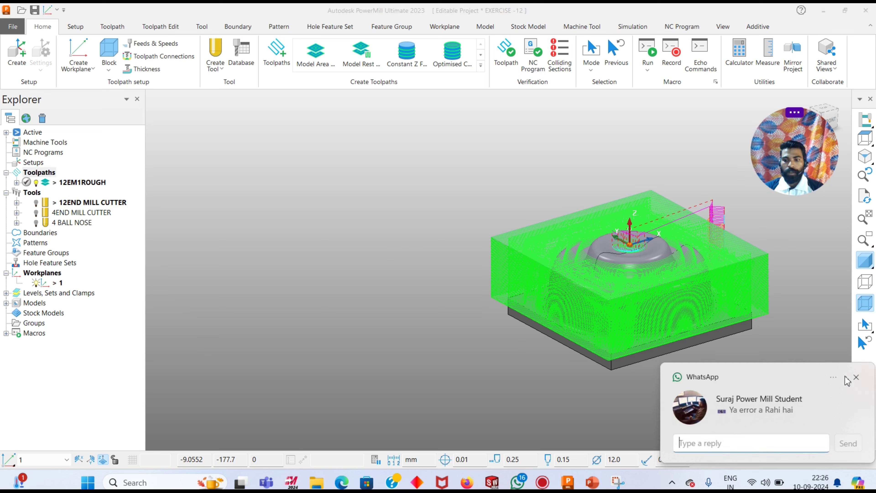
{"action": "right_click", "coordinate": [74, 182]}
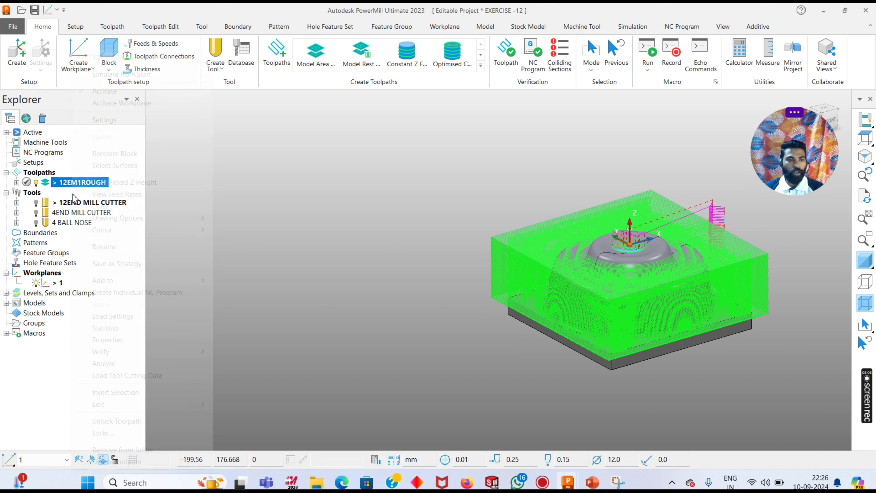
{"action": "mouse_move", "coordinate": [141, 407]}
{"action": "left_click", "coordinate": [249, 370]}
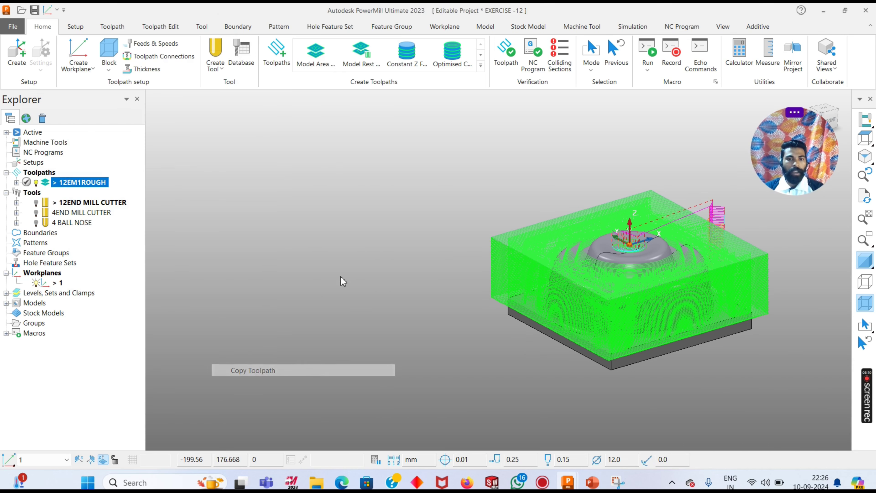
{"action": "left_click", "coordinate": [36, 182]}
{"action": "left_click", "coordinate": [36, 192]}
- Unlock the copied toolpath's settings for editing and rename it 4EMREST
{"action": "right_click", "coordinate": [65, 193]}
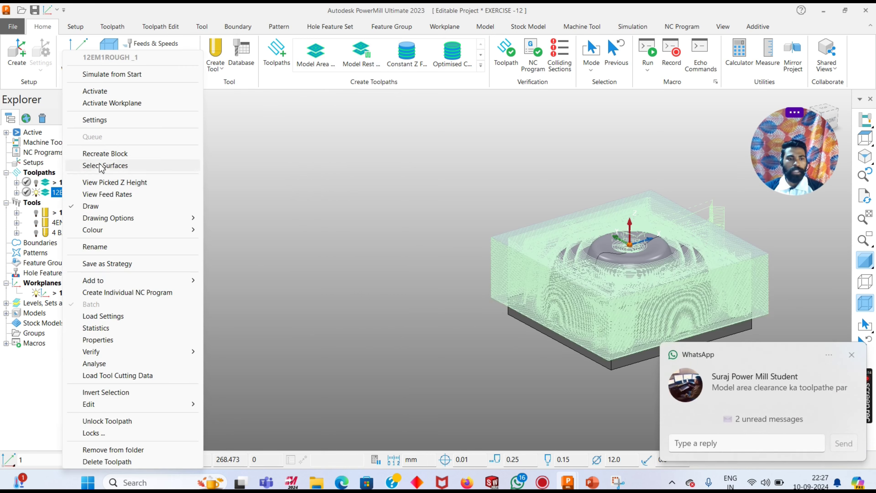
{"action": "left_click", "coordinate": [104, 120]}
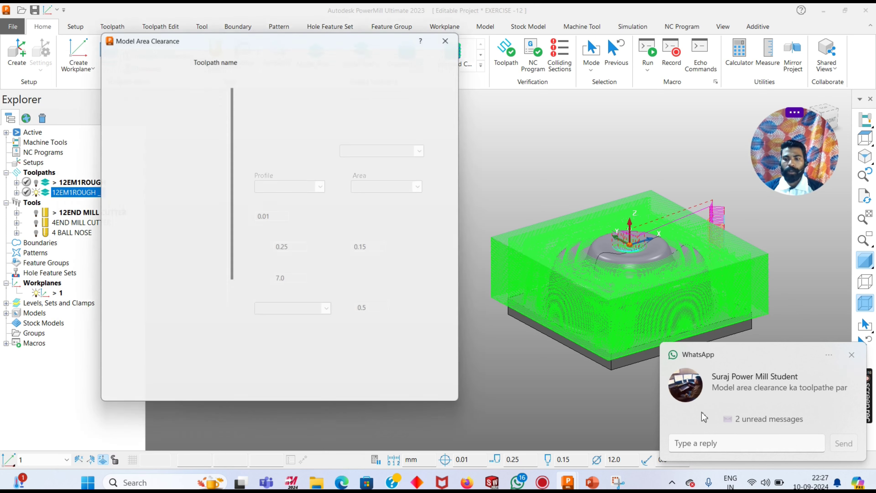
{"action": "left_click", "coordinate": [852, 355]}
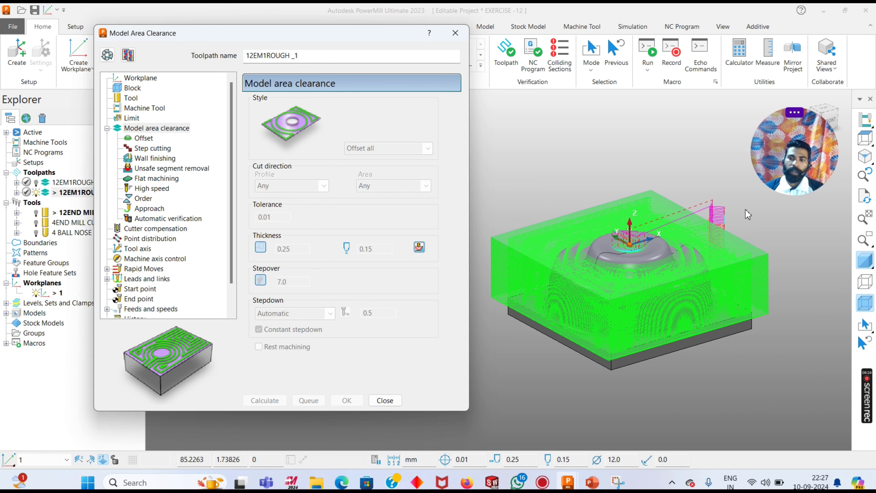
{"action": "left_click", "coordinate": [107, 55]}
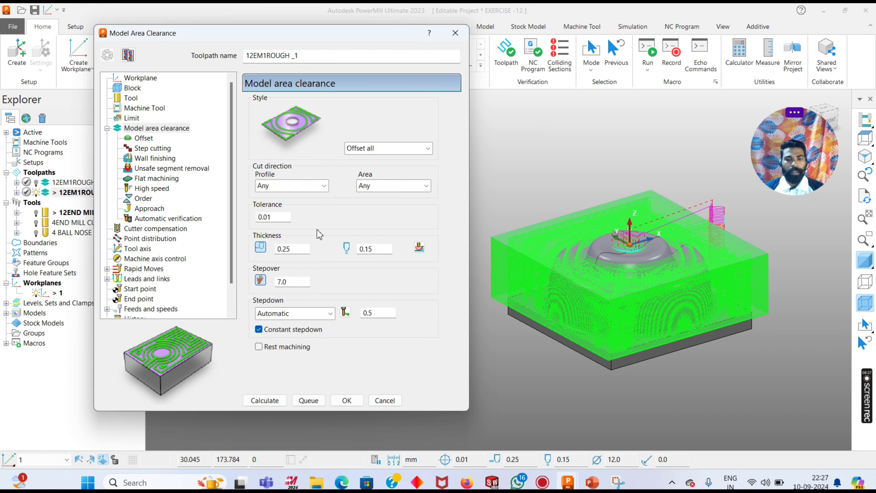
{"action": "double_click", "coordinate": [384, 250]}
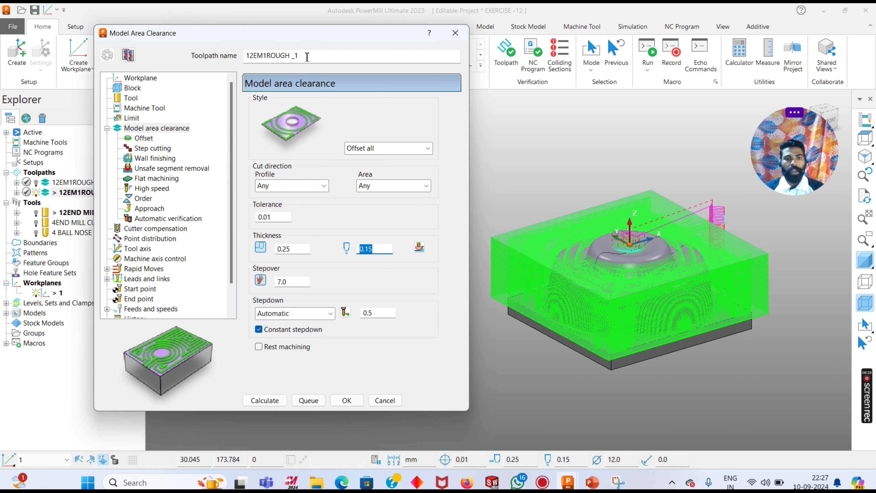
{"action": "left_click_drag", "start_coordinate": [307, 57], "coordinate": [133, 62]}
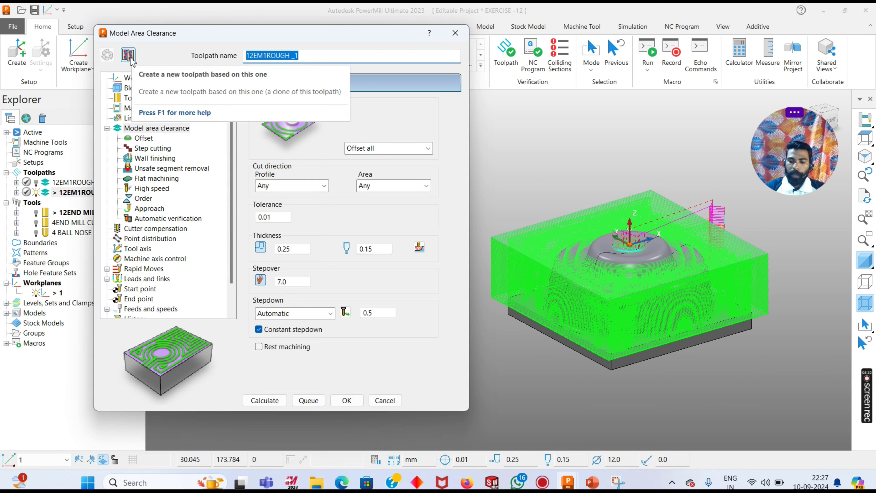
{"action": "type", "text": "4EMREST"}
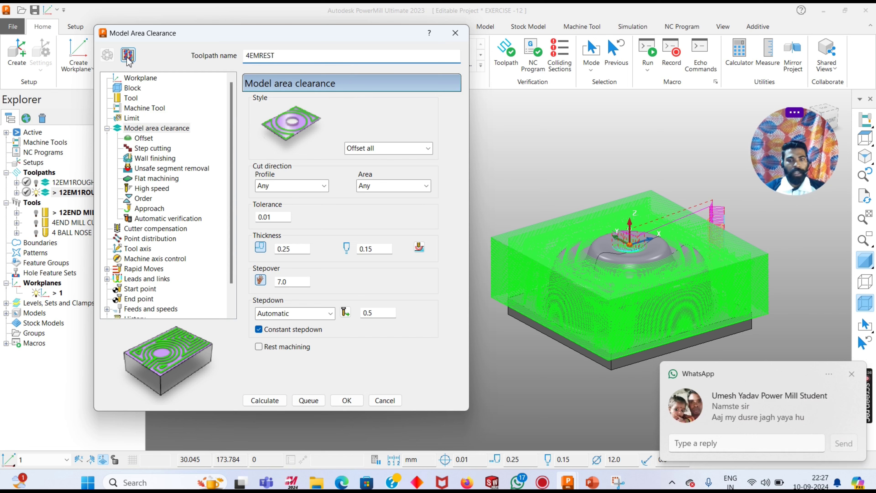
{"action": "left_click", "coordinate": [852, 374]}
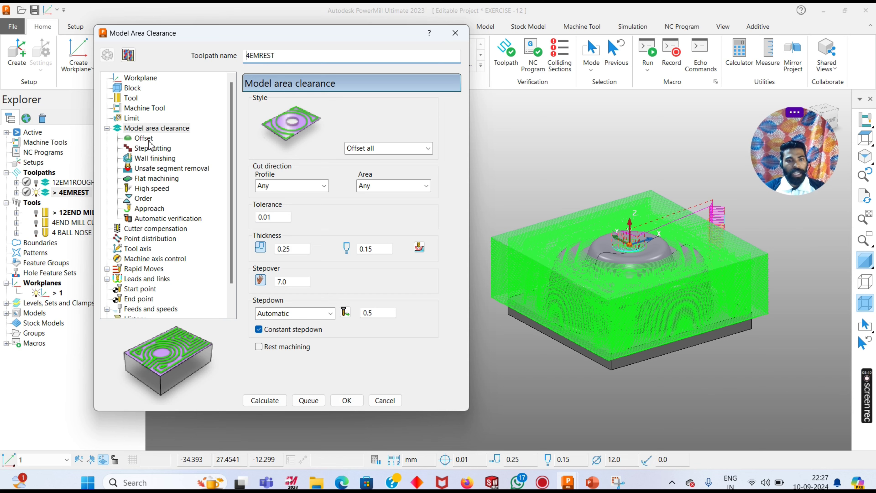
- Turn on rest machining for 4EMREST and reference the 12EM1ROUGH toolpath
{"action": "left_click", "coordinate": [259, 346]}
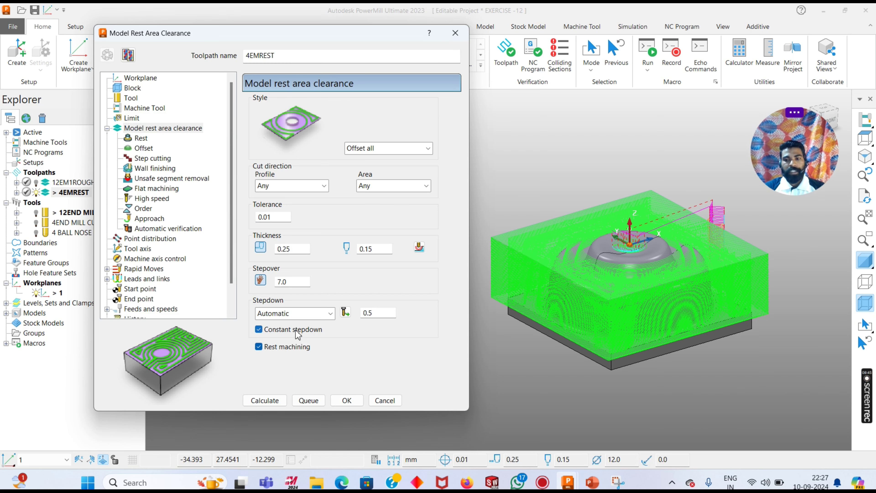
{"action": "left_click", "coordinate": [140, 138]}
{"action": "left_click", "coordinate": [351, 118]}
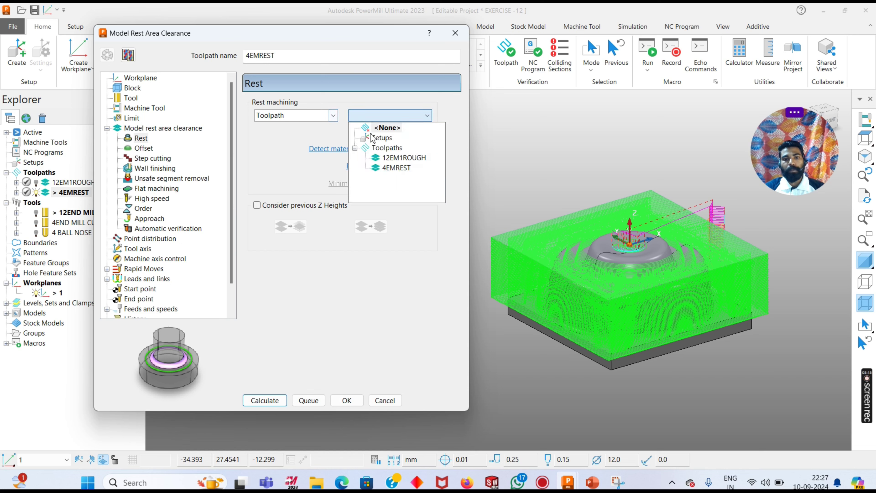
{"action": "left_click", "coordinate": [385, 159]}
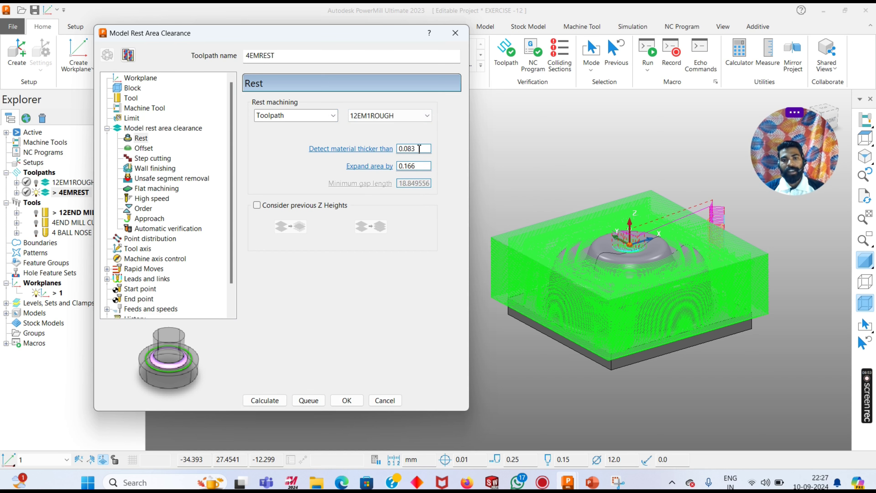
- Set the rest machining's Detect material thicker than value to 0
{"action": "left_click_drag", "start_coordinate": [420, 149], "coordinate": [370, 147]}
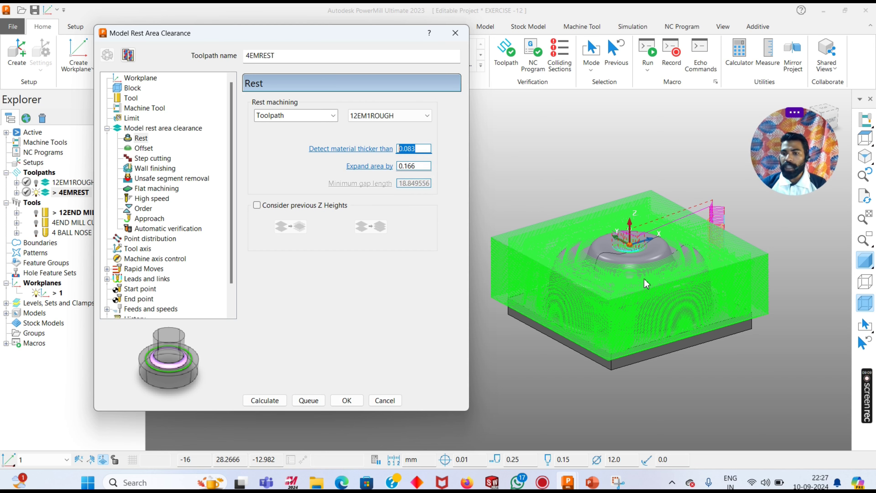
{"action": "scroll", "coordinate": [626, 269], "scroll_direction": "up", "scroll_amount": 10}
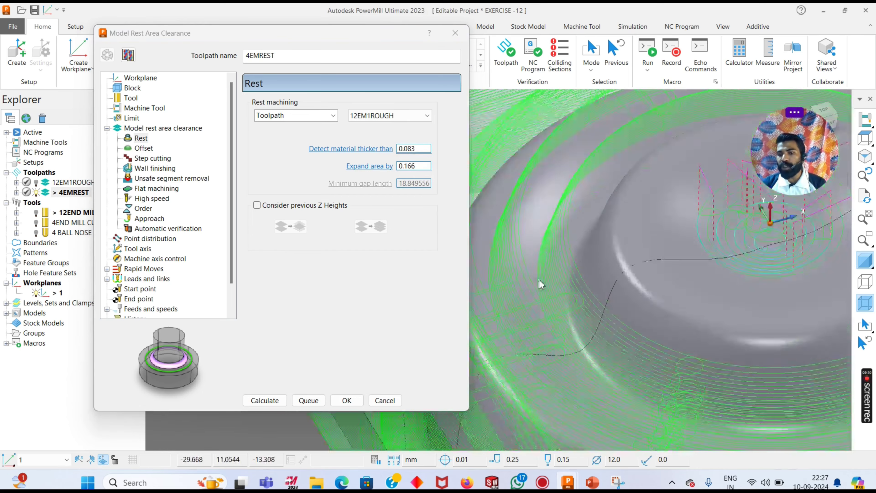
{"action": "scroll", "coordinate": [537, 184], "scroll_direction": "down", "scroll_amount": 6}
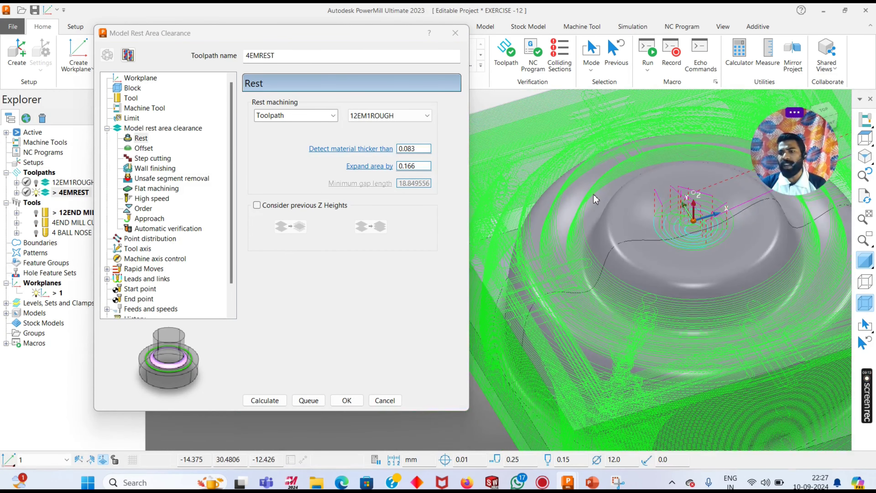
{"action": "scroll", "coordinate": [594, 195], "scroll_direction": "down", "scroll_amount": 3}
{"action": "left_click_drag", "start_coordinate": [423, 150], "coordinate": [286, 138]}
{"action": "type", "text": "0"}
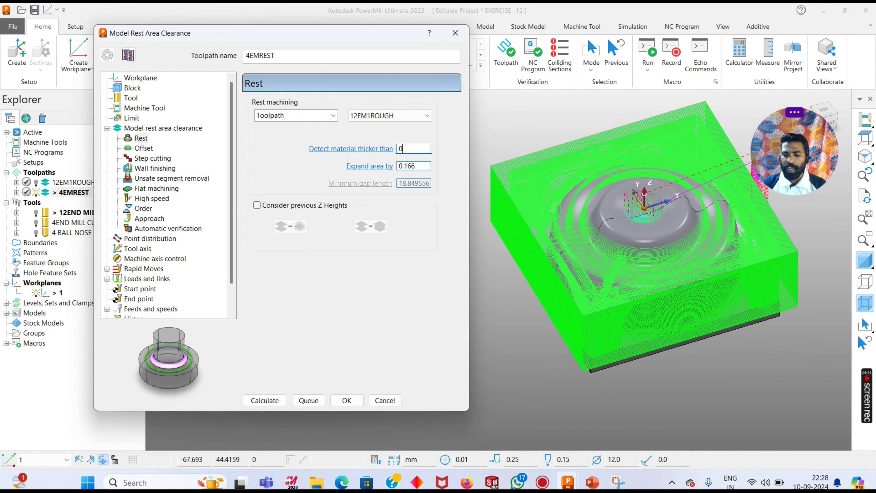
{"action": "key", "text": "Return"}
{"action": "scroll", "coordinate": [584, 238], "scroll_direction": "down", "scroll_amount": 3}
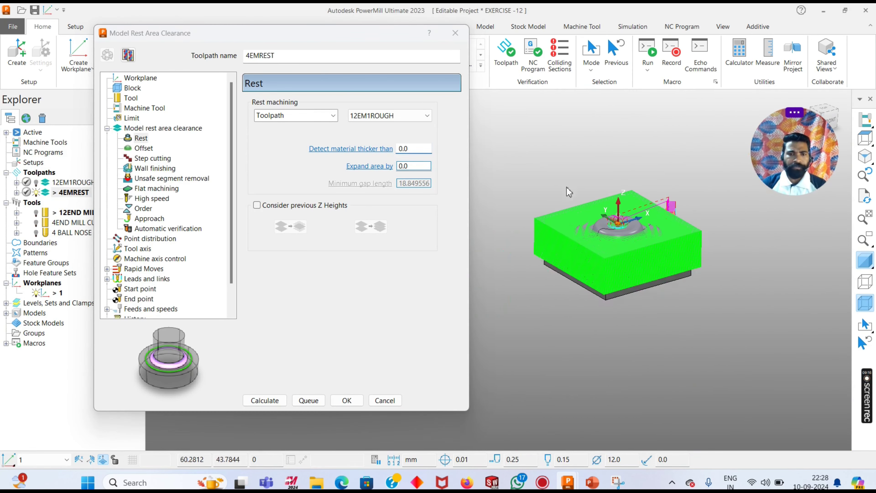
- Set the stepover of the 4EMREST toolpath to 2 mm
{"action": "left_click", "coordinate": [141, 151]}
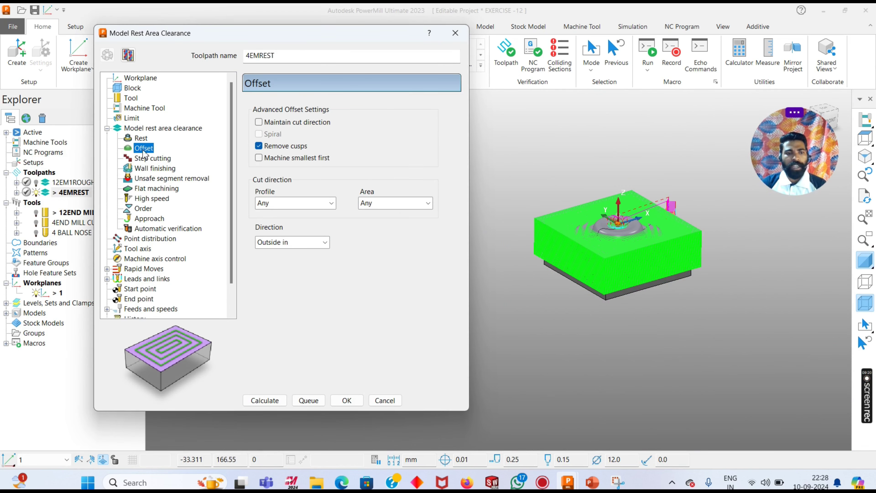
{"action": "left_click", "coordinate": [145, 128]}
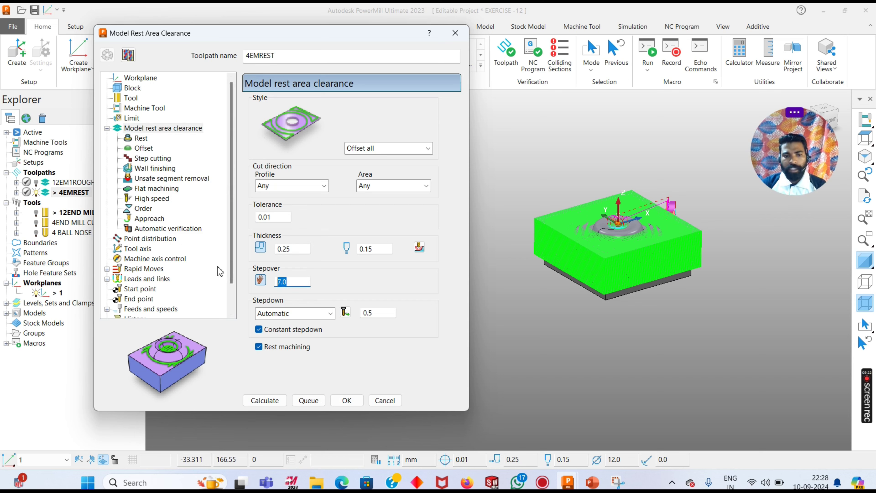
{"action": "type", "text": "2."}
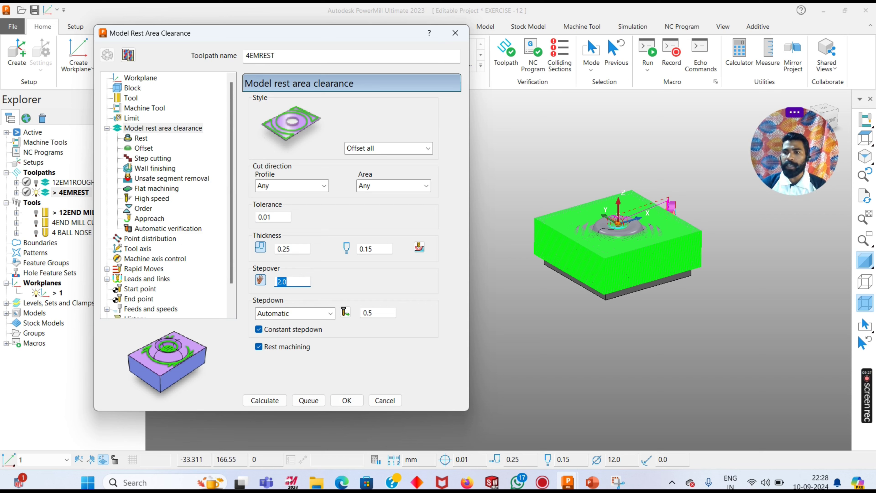
{"action": "left_click_drag", "start_coordinate": [378, 313], "coordinate": [315, 302]}
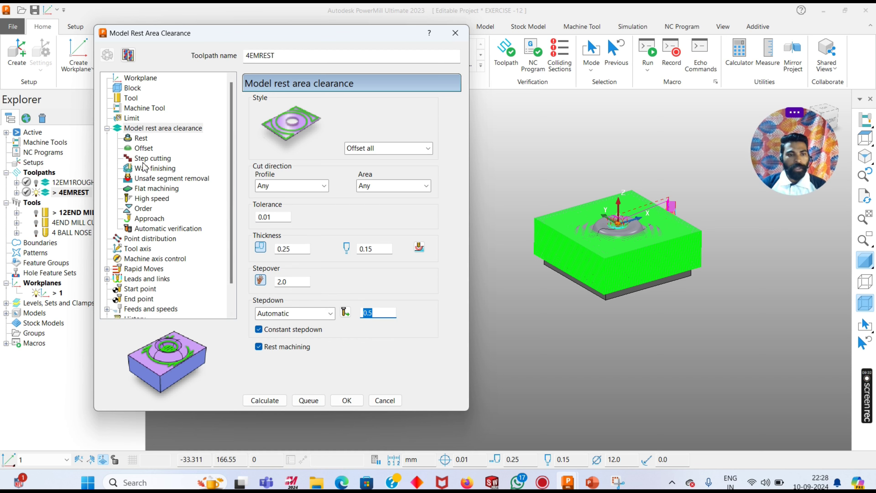
- Set the 1st choice lead-in to None and make the lead-in and lead-out moves the same
{"action": "left_click", "coordinate": [139, 289]}
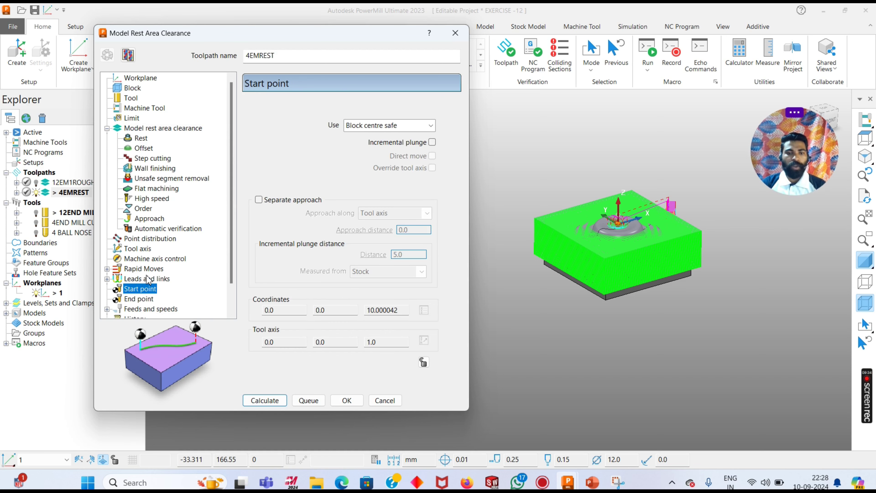
{"action": "left_click", "coordinate": [140, 279]}
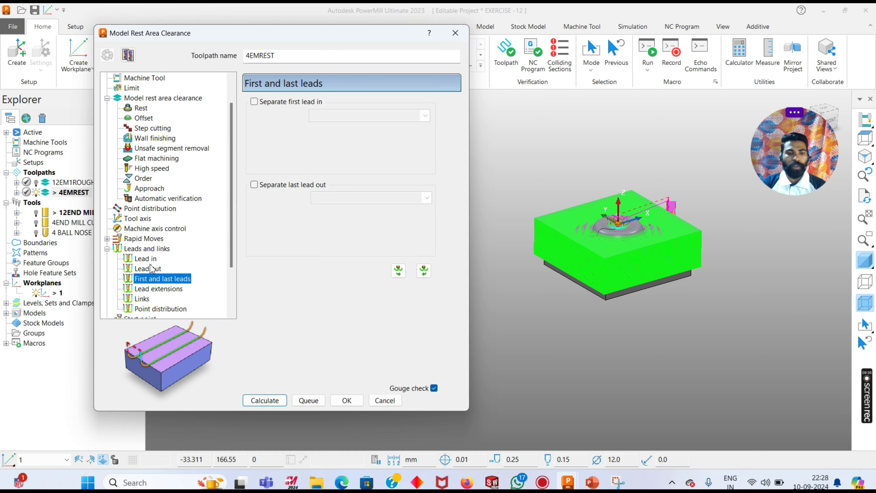
{"action": "key", "text": "Up"}
{"action": "key", "text": "Up"}
{"action": "left_click", "coordinate": [340, 113]}
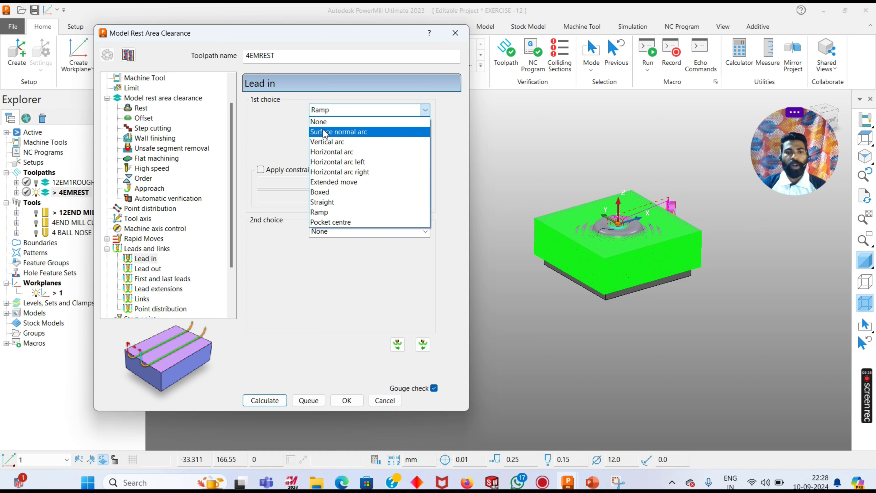
{"action": "left_click", "coordinate": [324, 120]}
{"action": "left_click", "coordinate": [393, 339]}
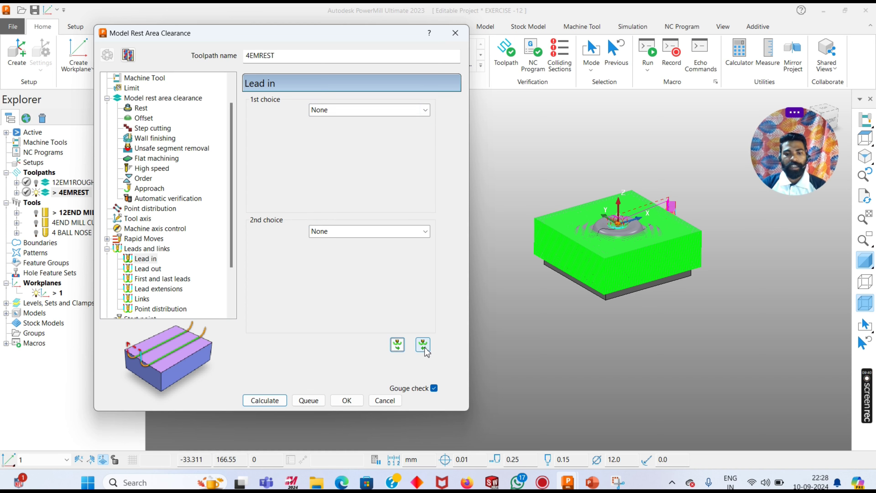
{"action": "left_click", "coordinate": [425, 347]}
- Set the 1st choice link to Circular arc with a distance constraint of less than 6 mm
{"action": "scroll", "coordinate": [185, 260], "scroll_direction": "down", "scroll_amount": 2}
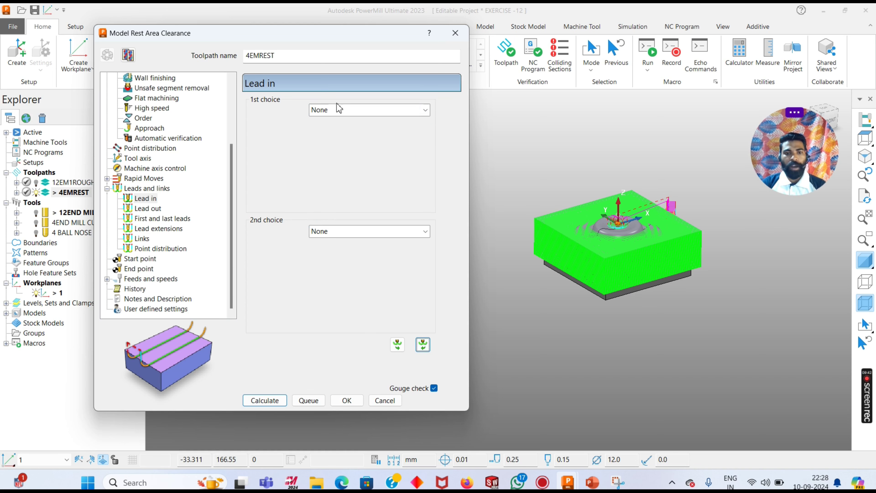
{"action": "left_click", "coordinate": [141, 238]}
{"action": "left_click", "coordinate": [380, 110]}
{"action": "left_click", "coordinate": [370, 184]}
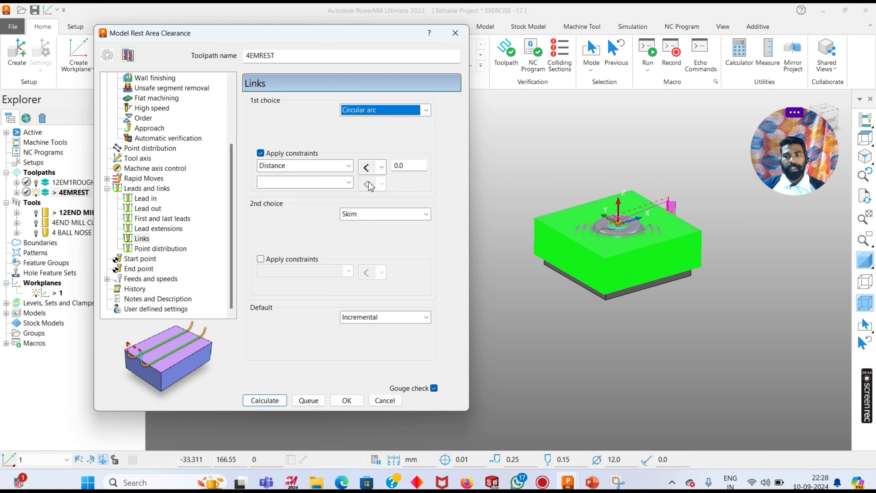
{"action": "left_click_drag", "start_coordinate": [407, 167], "coordinate": [311, 157]}
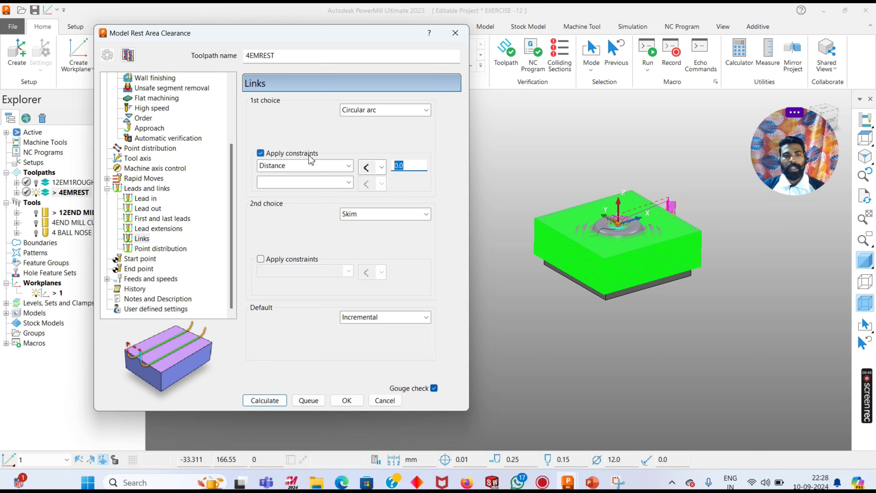
{"action": "type", "text": "6"}
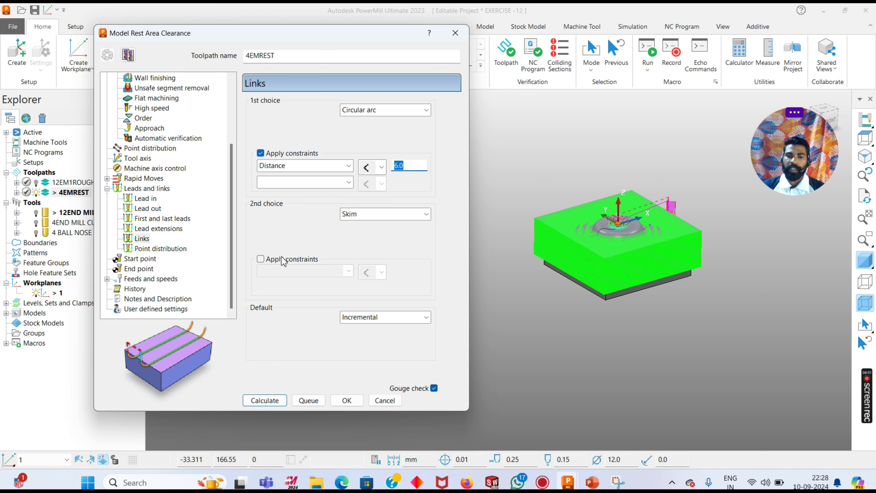
- Try to calculate the 4EMREST rest toolpath with the 12END MILL CUTTER
{"action": "left_click", "coordinate": [264, 400]}
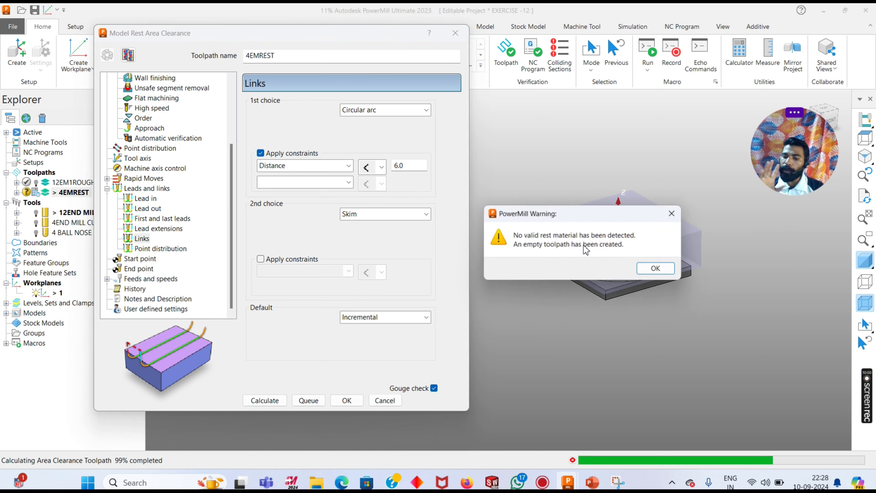
{"action": "left_click", "coordinate": [657, 269]}
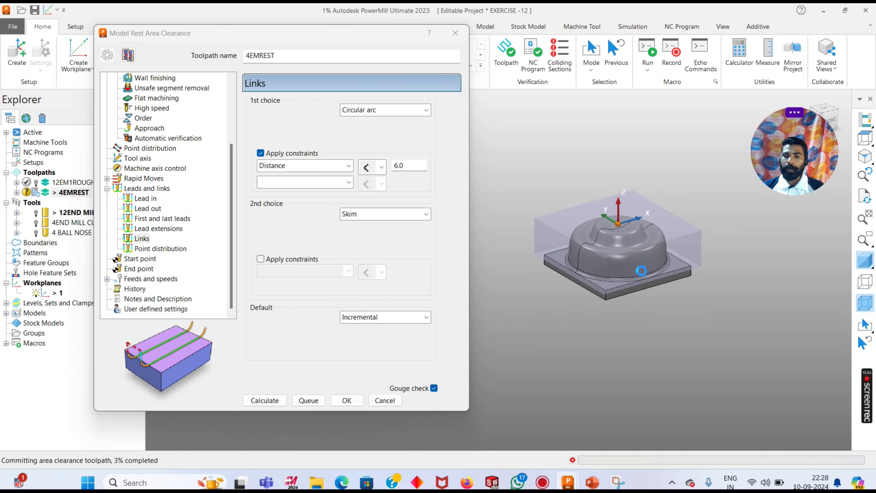
{"action": "scroll", "coordinate": [607, 253], "scroll_direction": "up", "scroll_amount": 5}
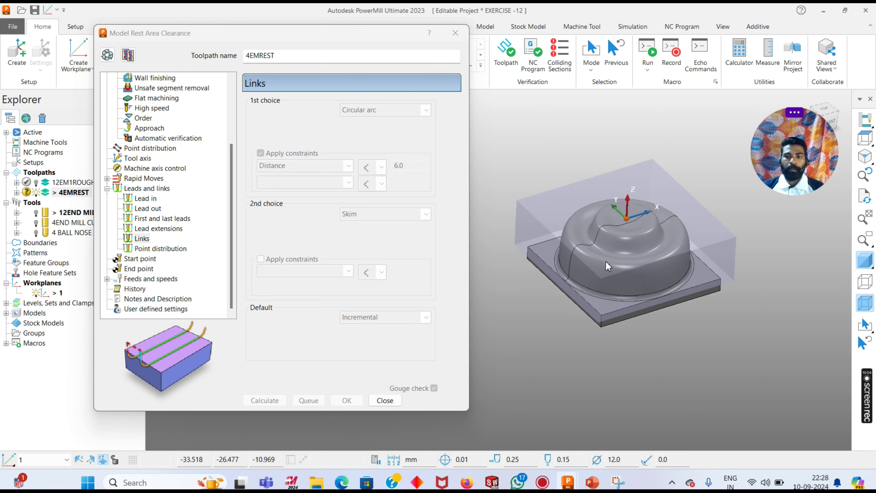
{"action": "middle_click_drag", "start_coordinate": [499, 270], "coordinate": [513, 253]}
{"action": "scroll", "coordinate": [514, 257], "scroll_direction": "up", "scroll_amount": 3}
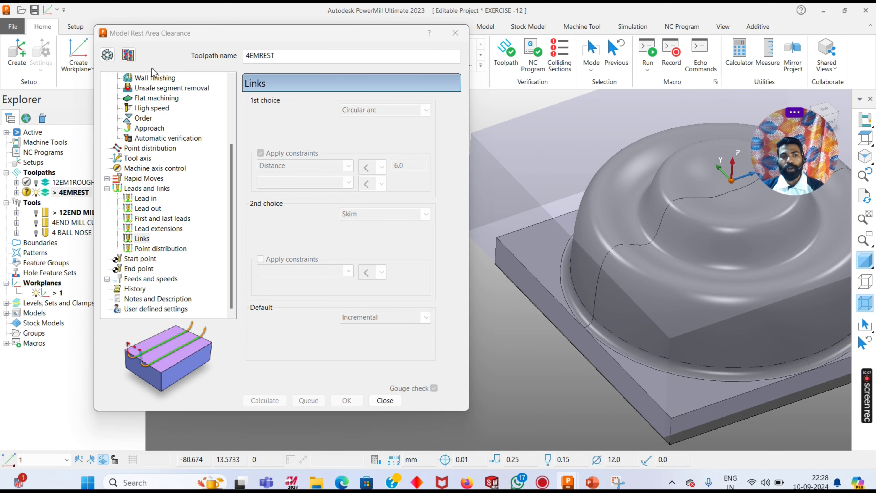
- Unlock the 4EMREST settings for editing again and switch its tool to 4END MILL CUTTER
{"action": "left_click", "coordinate": [107, 54]}
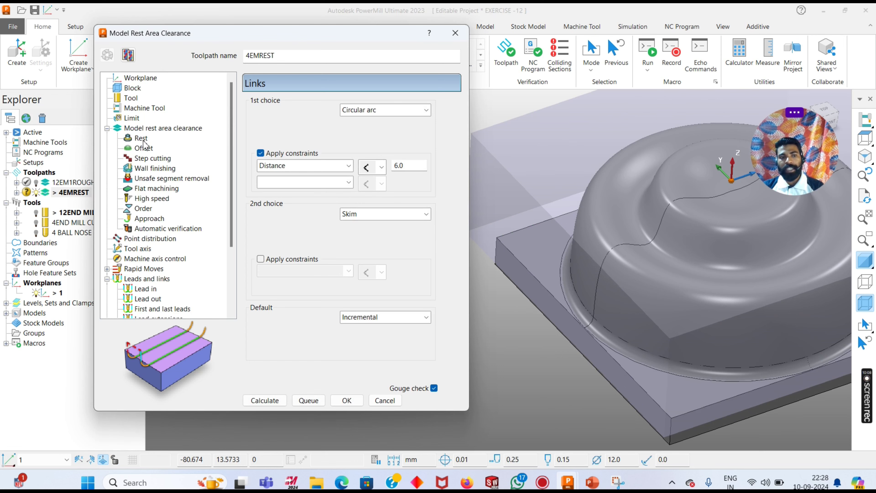
{"action": "left_click", "coordinate": [141, 138]}
{"action": "left_click", "coordinate": [366, 117]}
{"action": "left_click", "coordinate": [367, 119]}
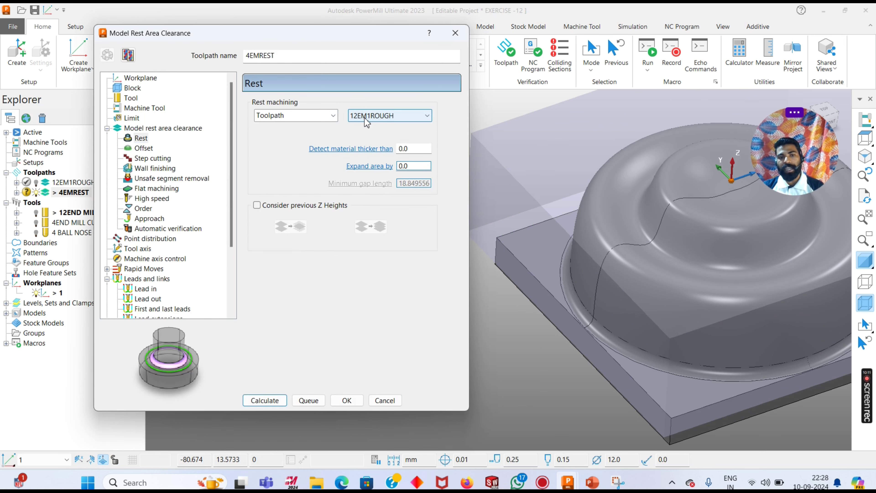
{"action": "left_click", "coordinate": [135, 99]}
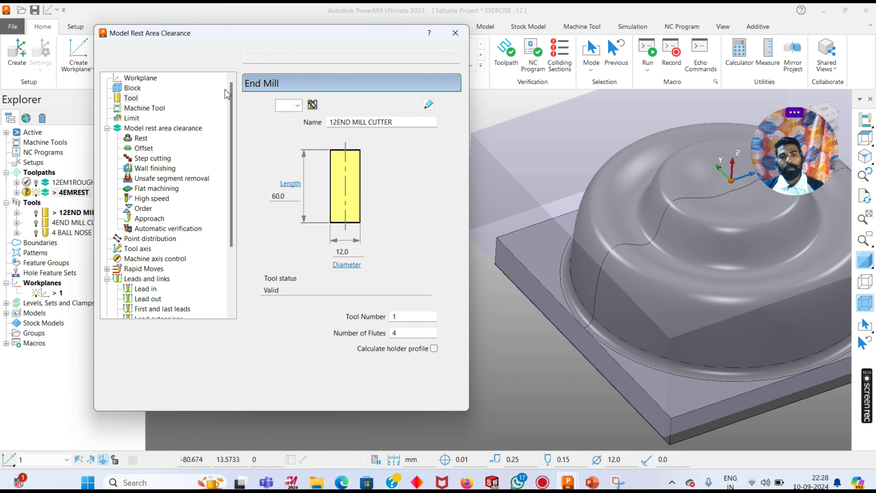
{"action": "left_click", "coordinate": [341, 106]}
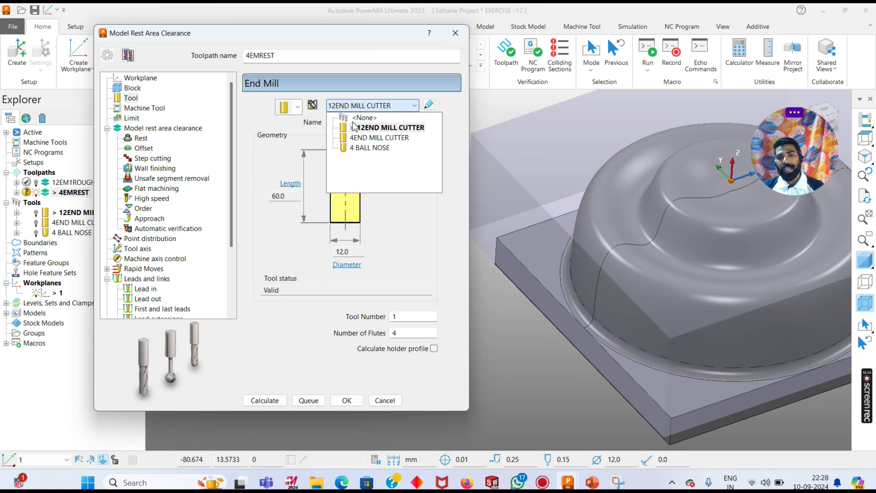
{"action": "left_click", "coordinate": [357, 140]}
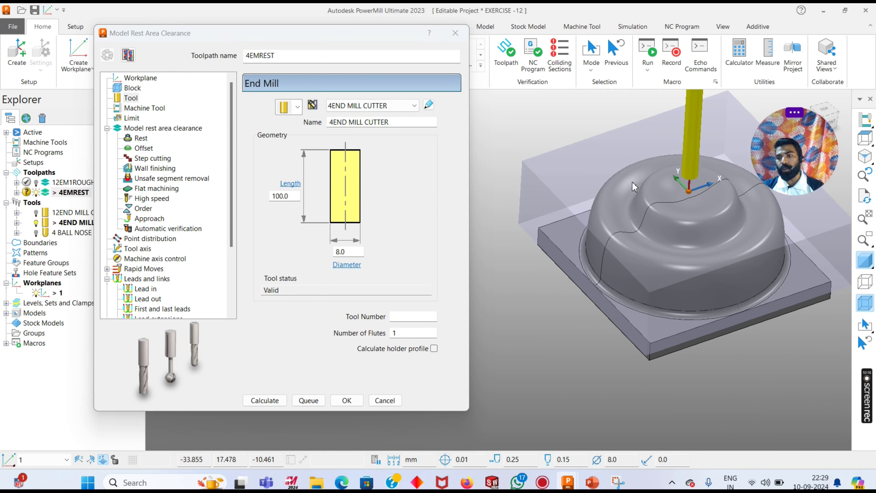
- Calculate the 4EMREST toolpath with the 4END MILL CUTTER and close its settings
{"action": "left_click", "coordinate": [262, 399]}
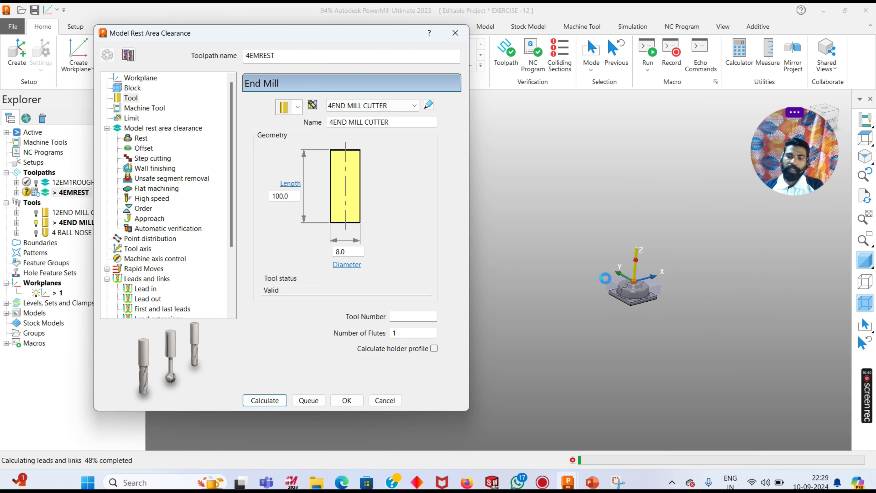
{"action": "left_click", "coordinate": [678, 310]}
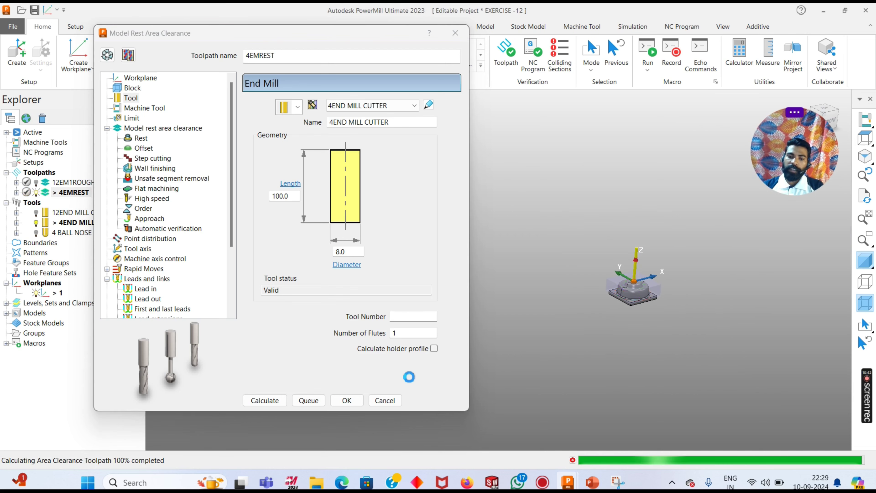
{"action": "left_click", "coordinate": [384, 400]}
- Hide the shaded model and the block so the 4EMREST toolpath can be seen on its own
{"action": "scroll", "coordinate": [647, 302], "scroll_direction": "up", "scroll_amount": 3}
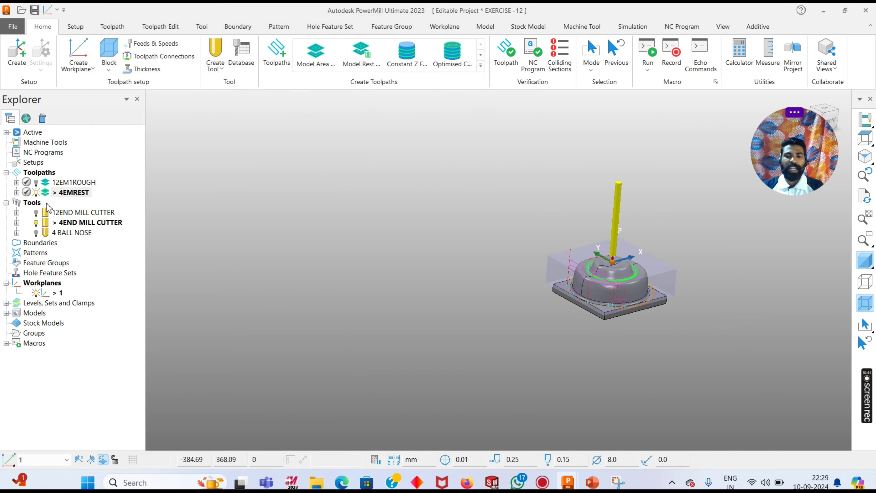
{"action": "scroll", "coordinate": [630, 254], "scroll_direction": "down", "scroll_amount": 1}
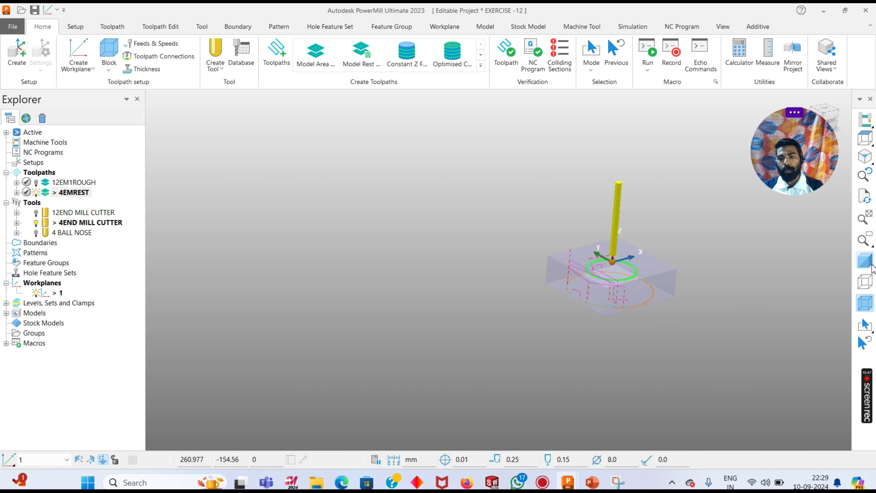
{"action": "scroll", "coordinate": [632, 241], "scroll_direction": "up", "scroll_amount": 6}
{"action": "scroll", "coordinate": [639, 279], "scroll_direction": "down", "scroll_amount": 4}
{"action": "middle_click_drag", "start_coordinate": [592, 271], "coordinate": [500, 218]}
{"action": "scroll", "coordinate": [557, 232], "scroll_direction": "down", "scroll_amount": 3}
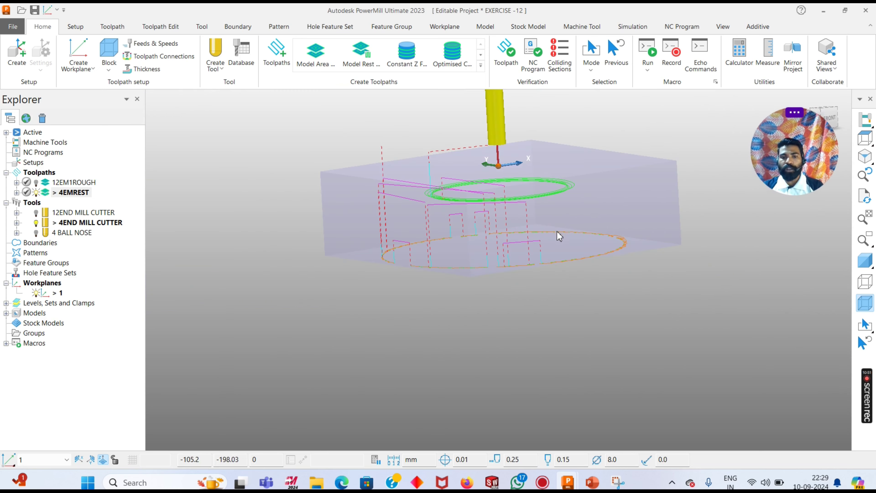
{"action": "left_click", "coordinate": [869, 310]}
- Examine the 4EMREST toolpath's lower cutting passes and link moves up close and from the side
{"action": "scroll", "coordinate": [536, 250], "scroll_direction": "up", "scroll_amount": 3}
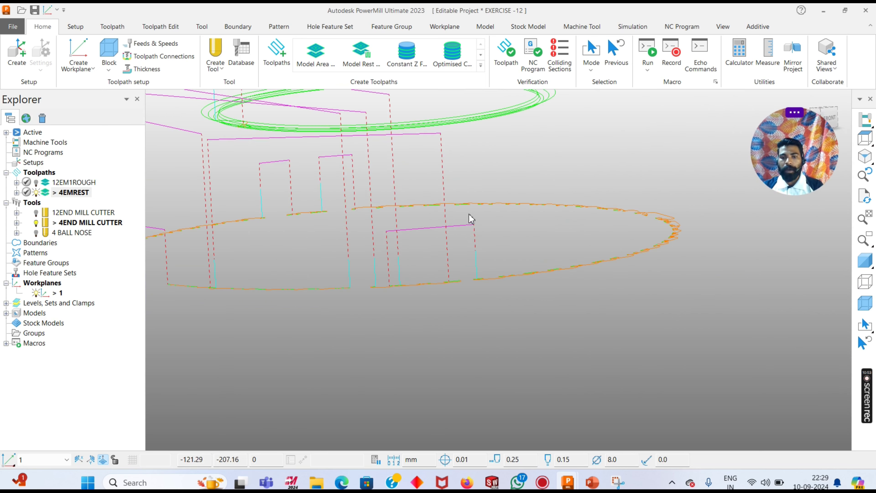
{"action": "scroll", "coordinate": [491, 254], "scroll_direction": "down", "scroll_amount": 2}
{"action": "middle_click_drag", "start_coordinate": [395, 243], "coordinate": [302, 228]}
{"action": "scroll", "coordinate": [302, 227], "scroll_direction": "down", "scroll_amount": 5}
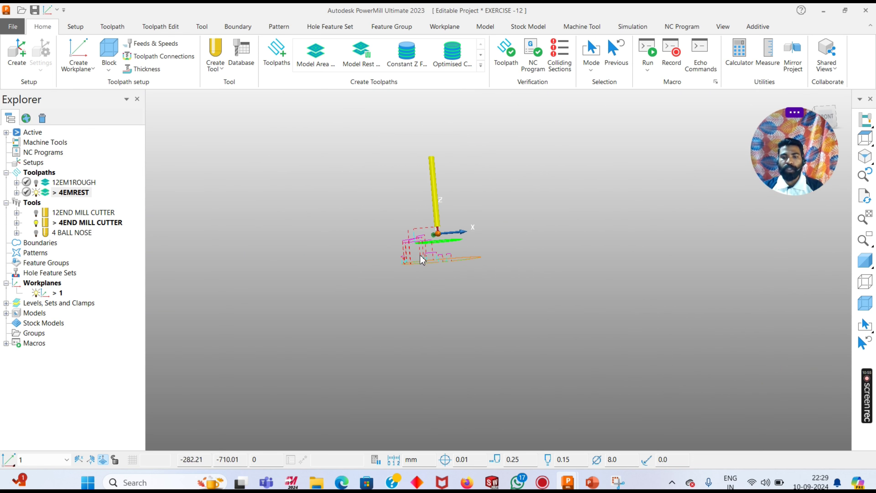
{"action": "scroll", "coordinate": [433, 262], "scroll_direction": "up", "scroll_amount": 6}
{"action": "scroll", "coordinate": [449, 247], "scroll_direction": "down", "scroll_amount": 3}
{"action": "scroll", "coordinate": [442, 243], "scroll_direction": "up", "scroll_amount": 6}
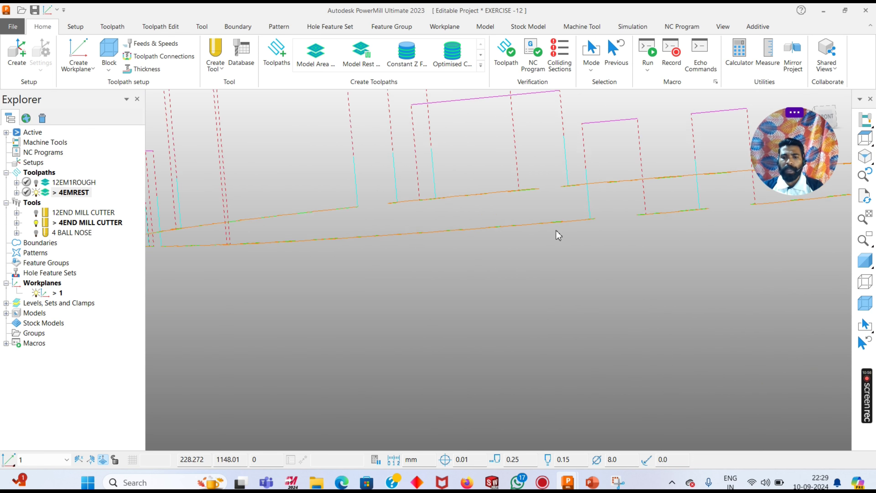
{"action": "scroll", "coordinate": [489, 231], "scroll_direction": "down", "scroll_amount": 2}
{"action": "scroll", "coordinate": [514, 224], "scroll_direction": "down", "scroll_amount": 3}
{"action": "middle_click_drag", "start_coordinate": [589, 231], "coordinate": [448, 267]}
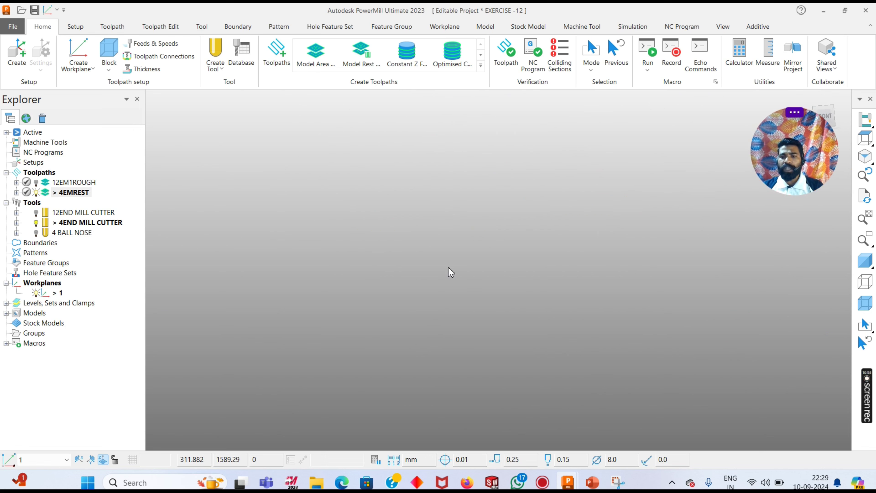
{"action": "scroll", "coordinate": [470, 192], "scroll_direction": "down", "scroll_amount": 2}
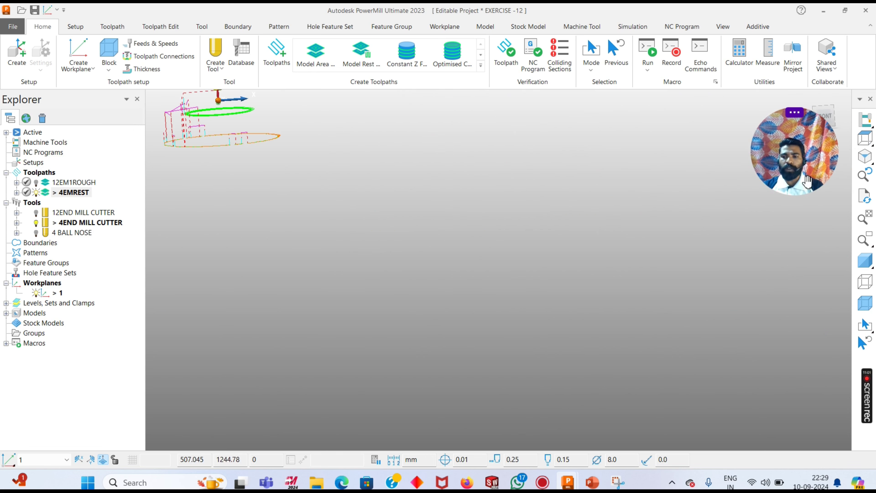
{"action": "scroll", "coordinate": [522, 238], "scroll_direction": "down", "scroll_amount": 3}
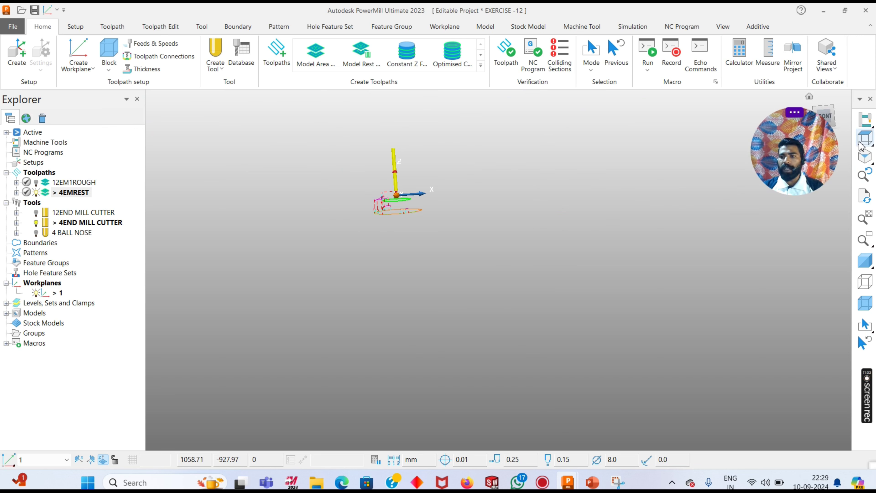
- Delete the 4EMREST toolpath's lower segments from a front view and bring back the shaded model in an isometric view
{"action": "mouse_move", "coordinate": [862, 143]}
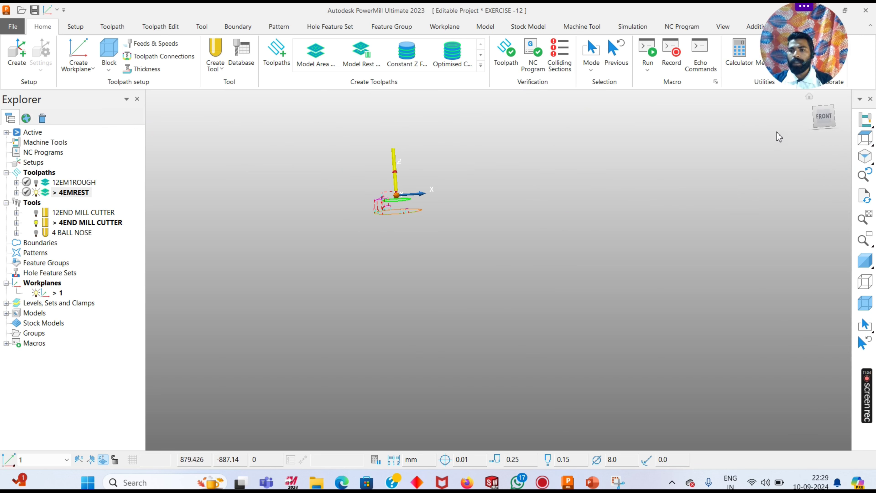
{"action": "left_click", "coordinate": [824, 118]}
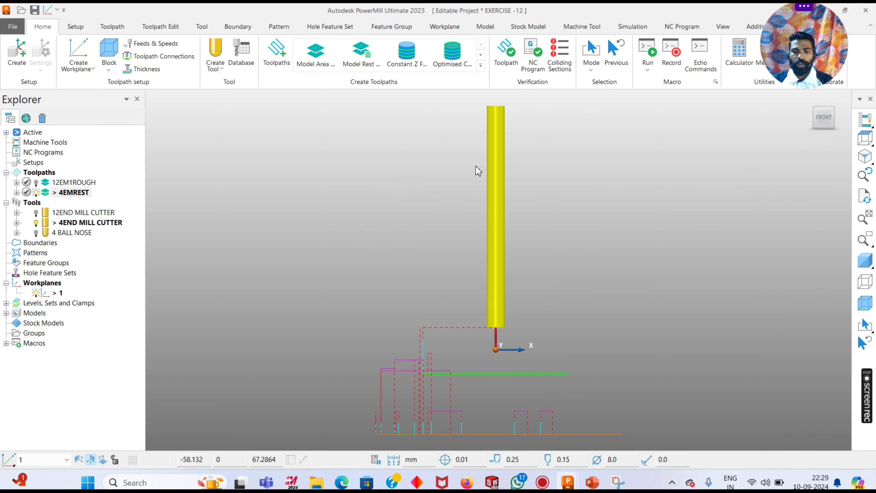
{"action": "scroll", "coordinate": [546, 261], "scroll_direction": "down", "scroll_amount": 3}
{"action": "left_click_drag", "start_coordinate": [545, 364], "coordinate": [418, 329]}
{"action": "left_click", "coordinate": [163, 30]}
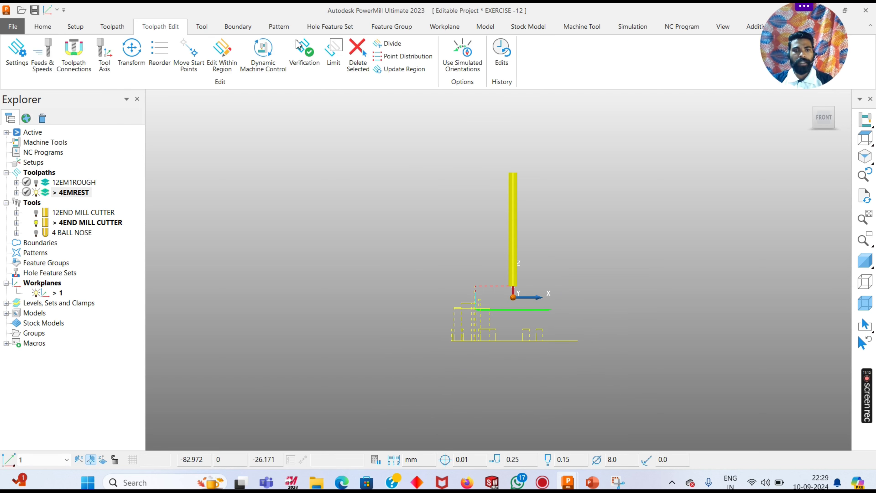
{"action": "key", "text": "Delete"}
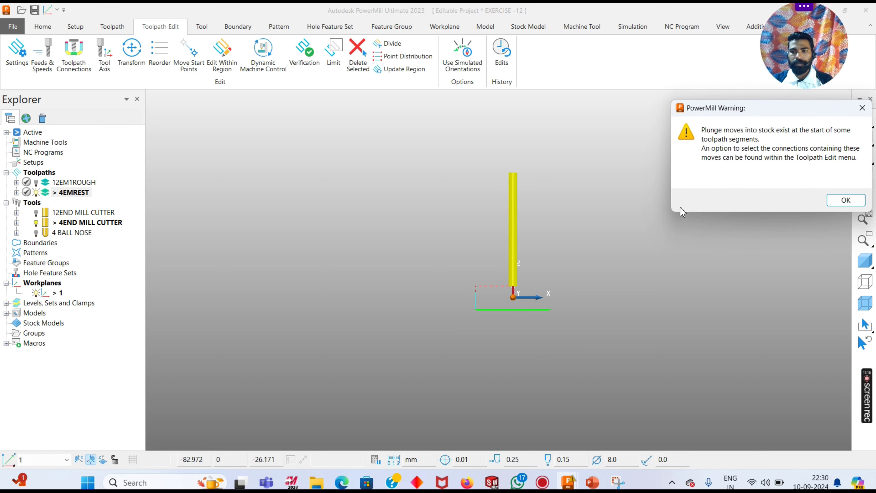
{"action": "left_click", "coordinate": [852, 201]}
{"action": "left_click", "coordinate": [867, 157]}
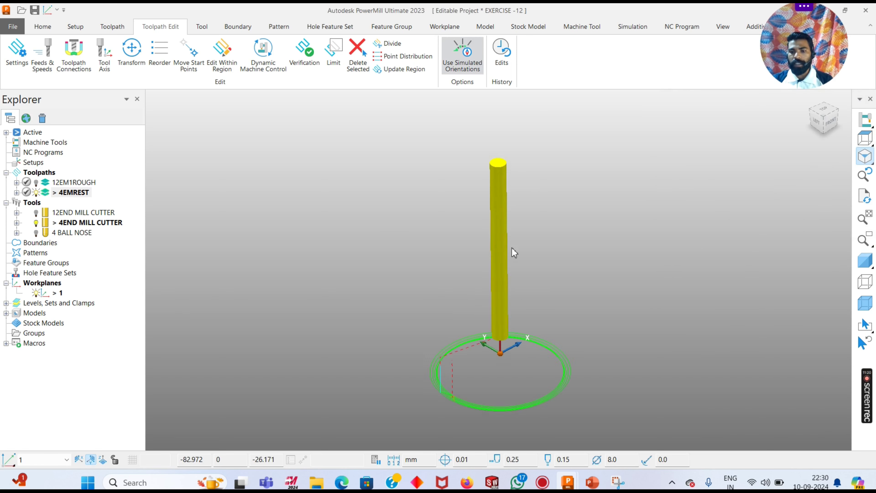
{"action": "left_click", "coordinate": [865, 260]}
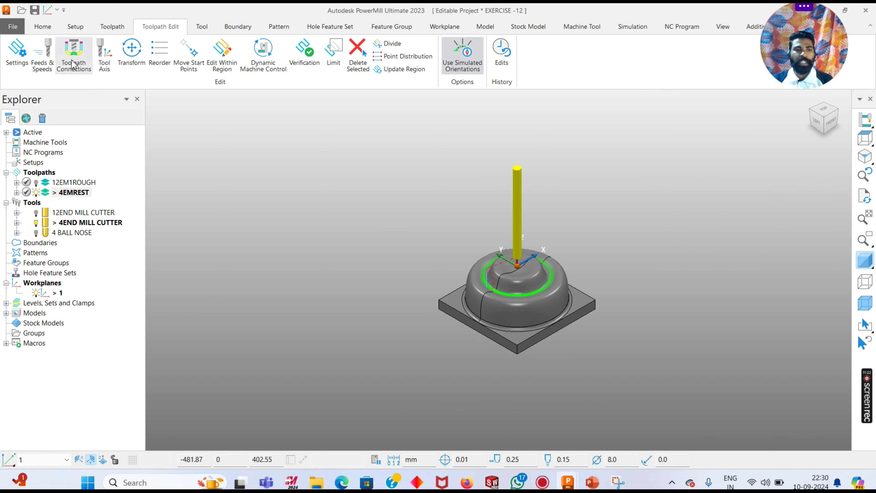
- Create an Optimised Constant Z finishing toolpath named 4BALL NOSE FINISHING and assign the 4 BALL NOSE tool to it
{"action": "left_click", "coordinate": [43, 27]}
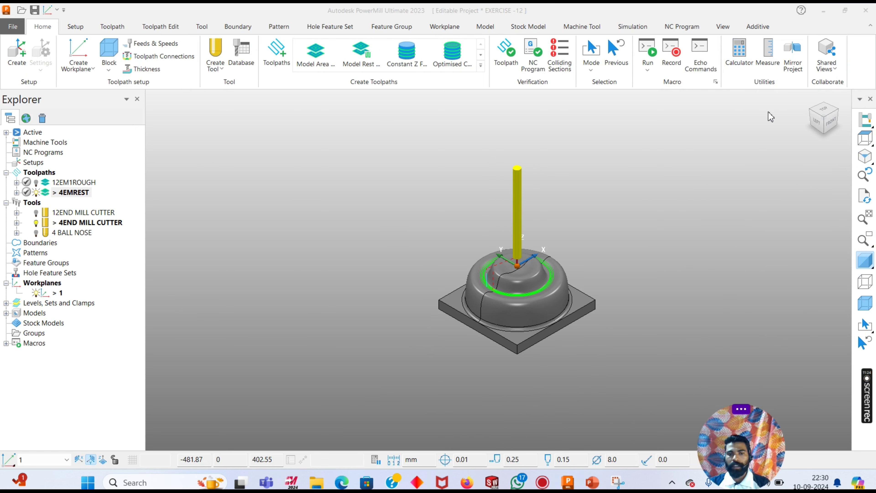
{"action": "left_click", "coordinate": [446, 67]}
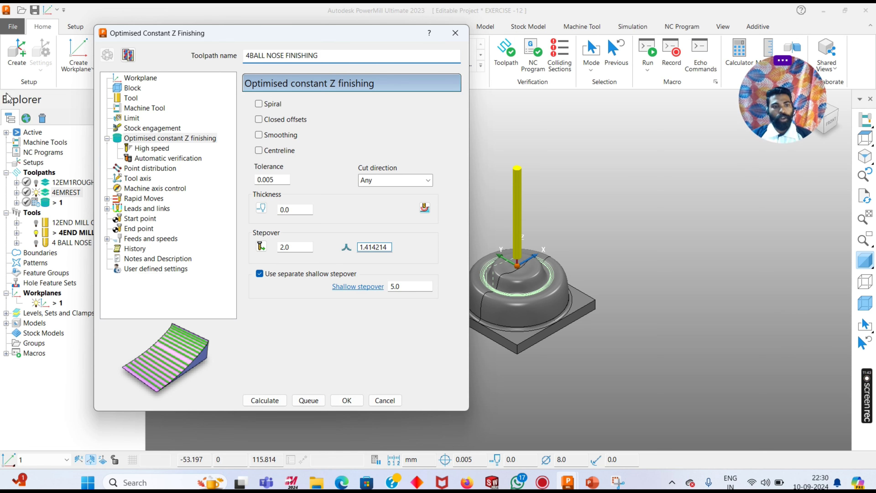
{"action": "left_click", "coordinate": [131, 98]}
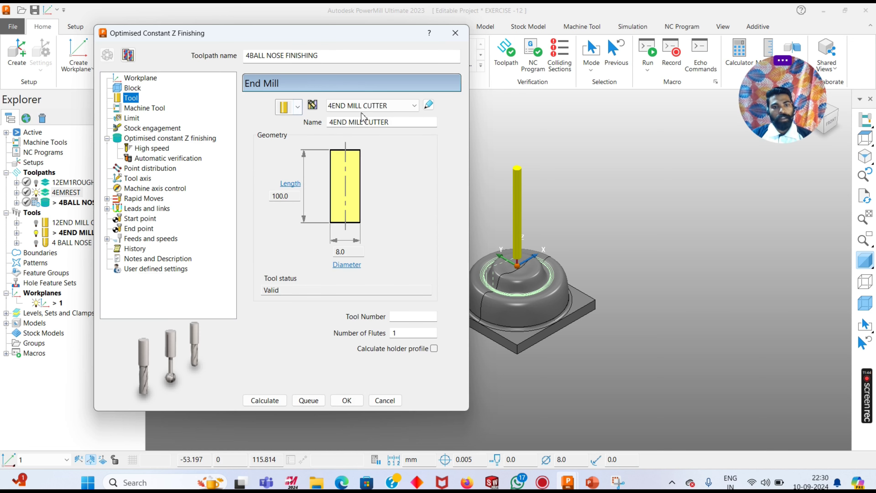
{"action": "left_click", "coordinate": [364, 105]}
{"action": "left_click", "coordinate": [359, 149]}
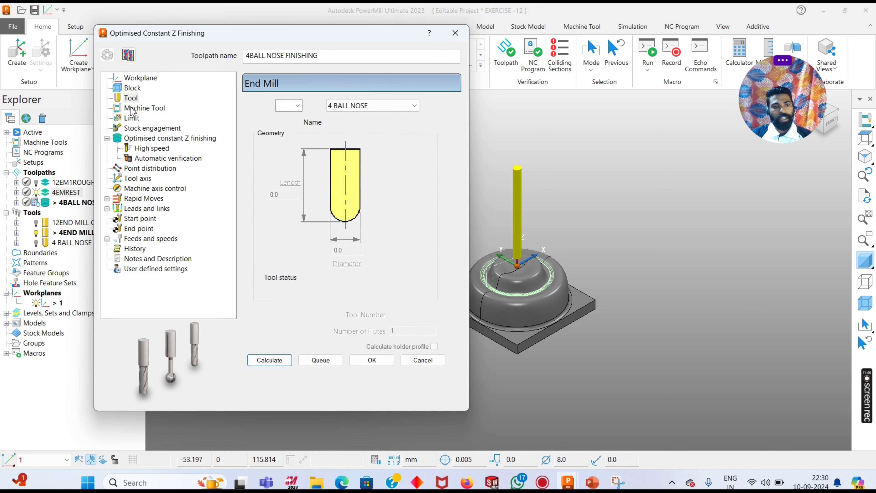
- Enable Spiral and Closed offsets for the optimised constant Z finishing
{"action": "left_click", "coordinate": [131, 119]}
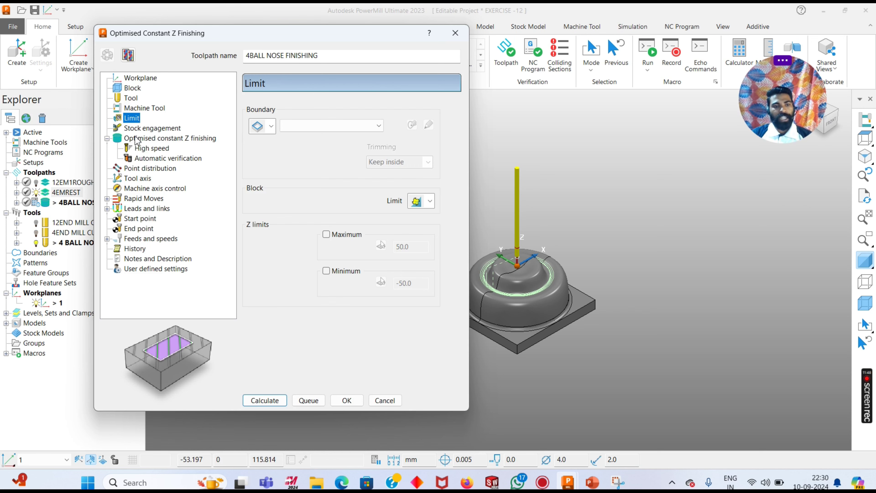
{"action": "left_click", "coordinate": [137, 140]}
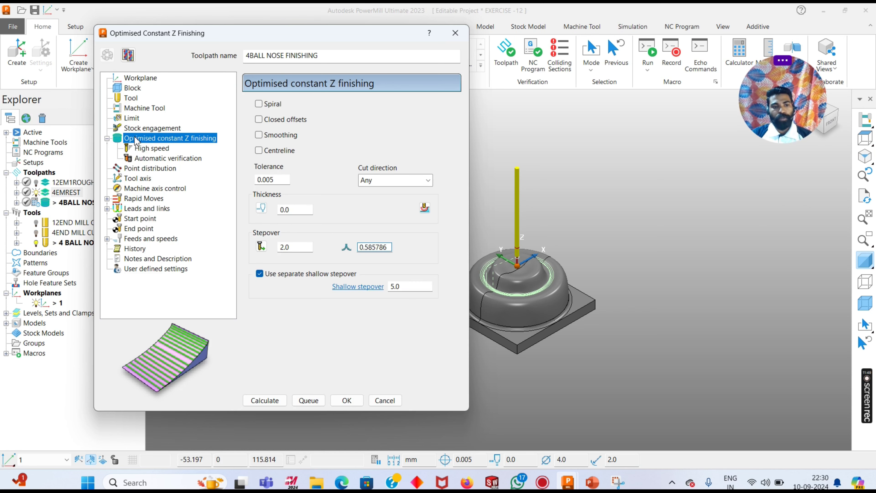
{"action": "left_click", "coordinate": [259, 103]}
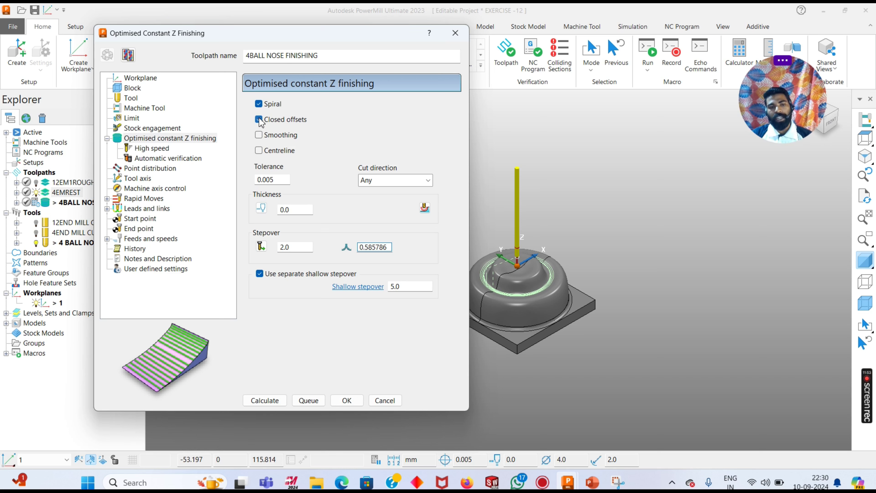
{"action": "left_click", "coordinate": [622, 178]}
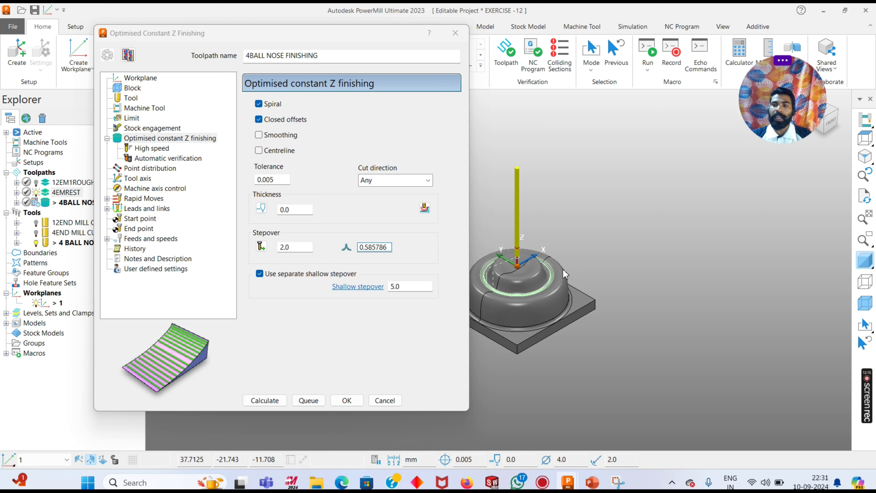
- Set the finishing stepover to 0.5 and turn off the separate shallow stepover
{"action": "left_click", "coordinate": [301, 212]}
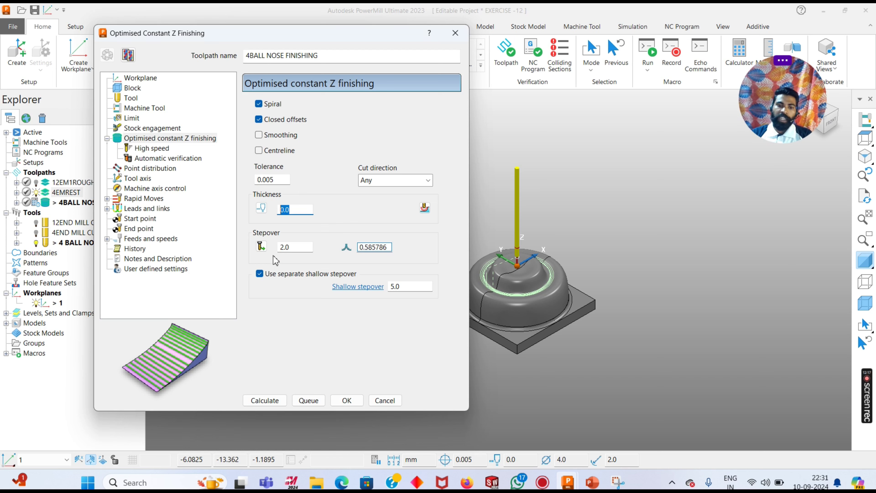
{"action": "left_click", "coordinate": [304, 247]}
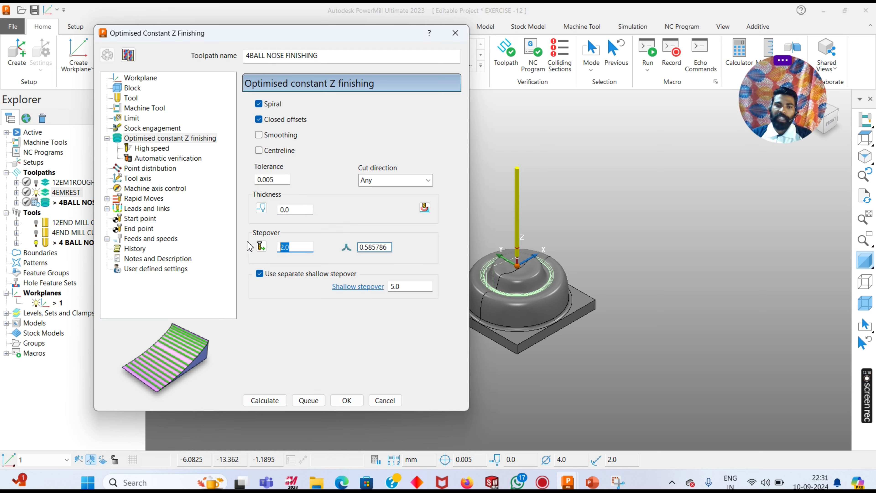
{"action": "left_click", "coordinate": [302, 207]}
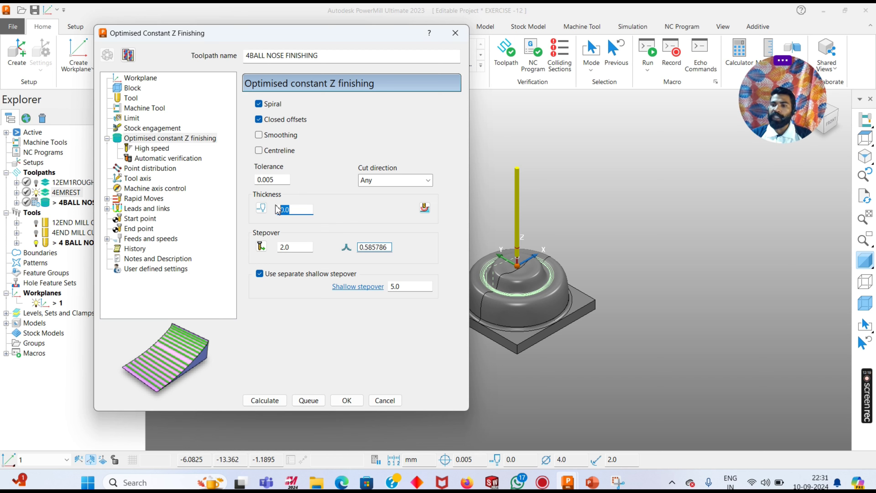
{"action": "left_click", "coordinate": [303, 249]}
{"action": "type", "text": "0."}
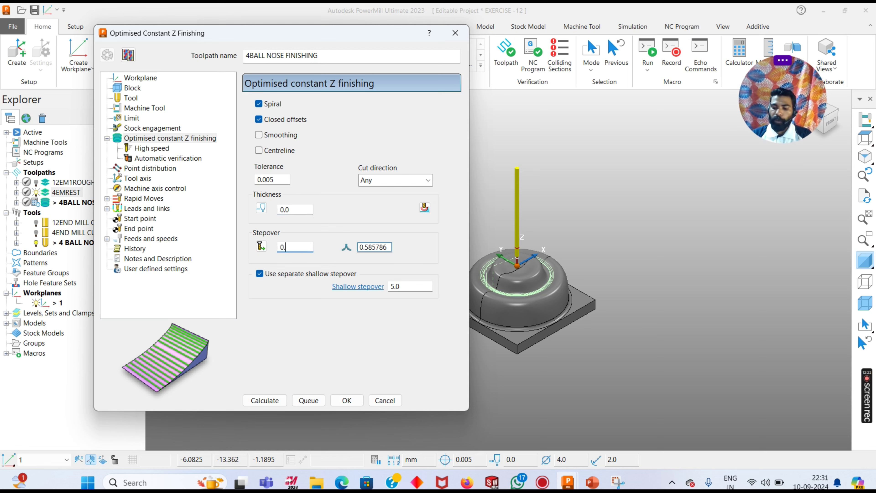
{"action": "key", "text": "Return"}
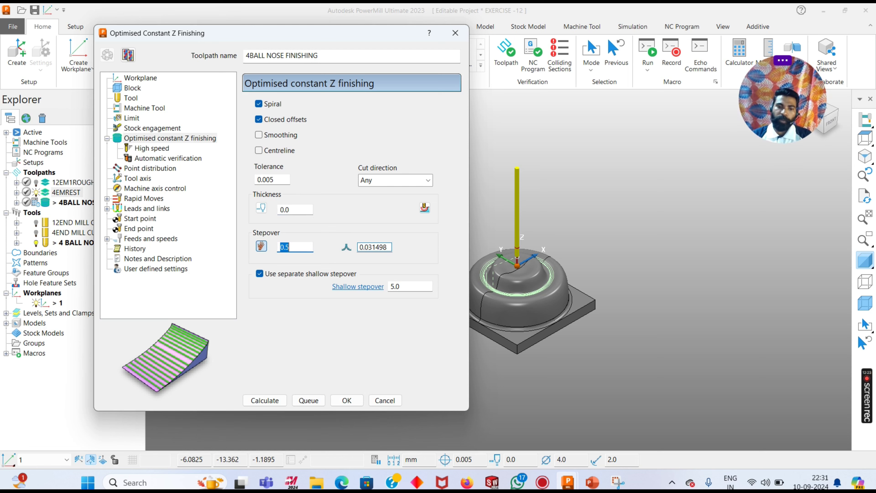
{"action": "left_click", "coordinate": [259, 275]}
- Calculate the rapid move heights of 4BALL NOSE FINISHING from the block and model
{"action": "left_click", "coordinate": [145, 148]}
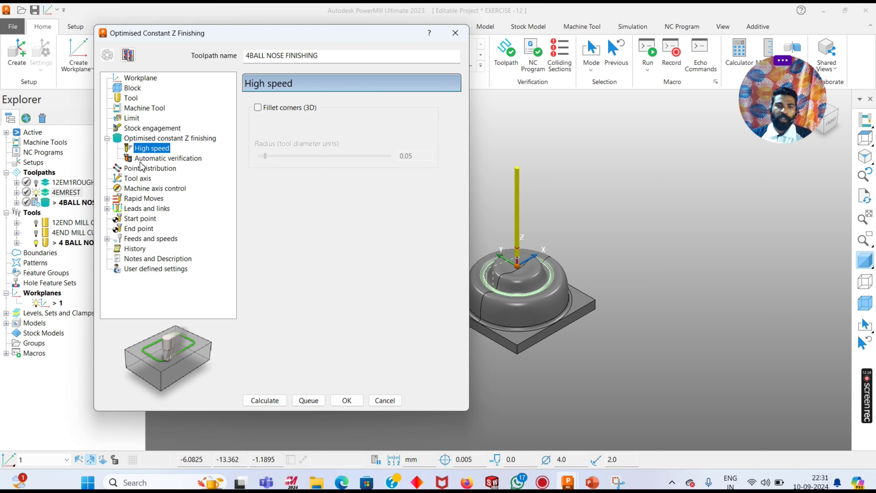
{"action": "left_click", "coordinate": [128, 199]}
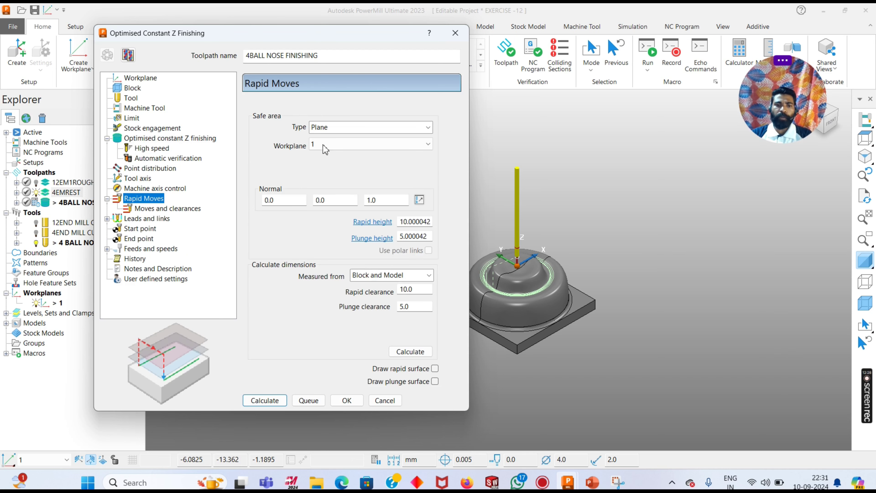
{"action": "left_click", "coordinate": [412, 356]}
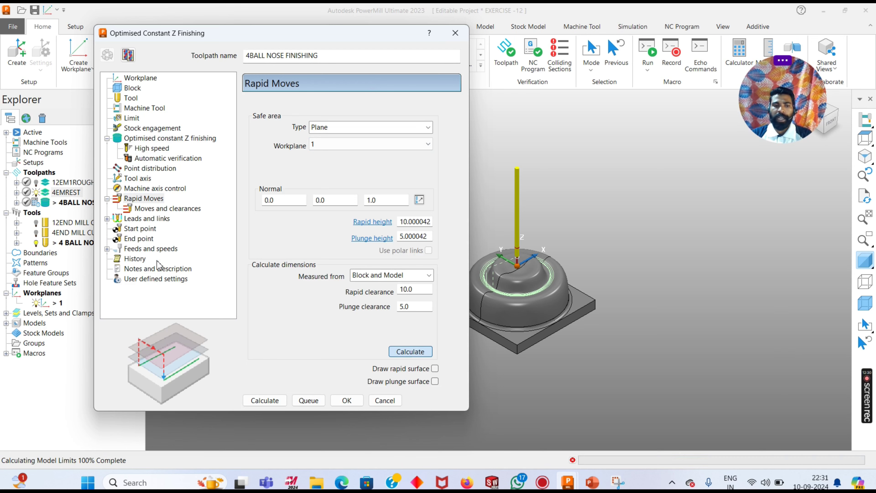
- Set the first-choice link to On surface with a distance constraint of 0.0
{"action": "left_click", "coordinate": [140, 219]}
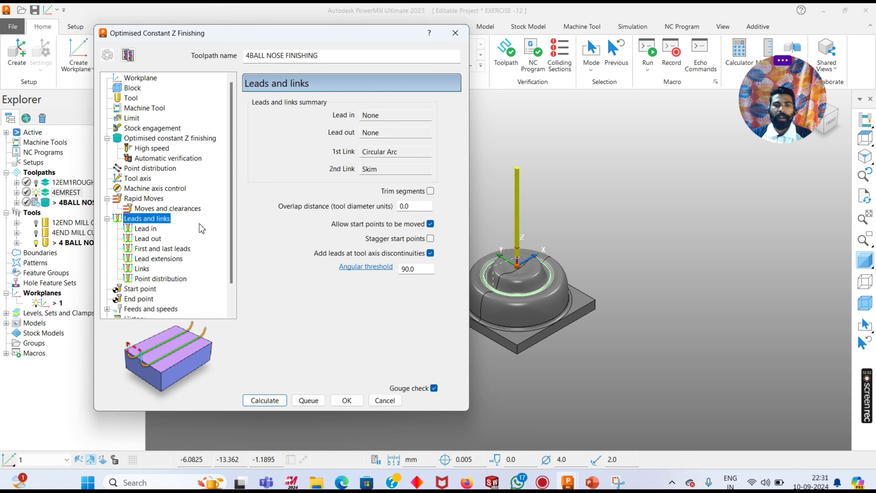
{"action": "left_click", "coordinate": [143, 269]}
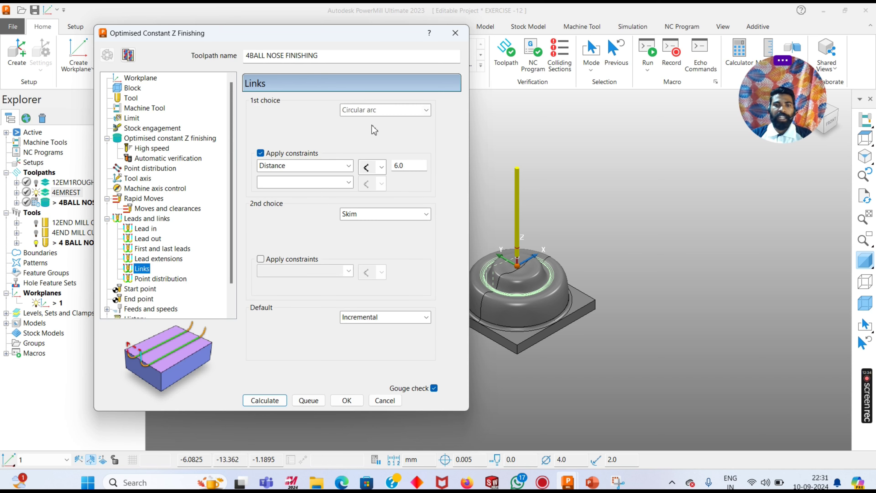
{"action": "left_click", "coordinate": [362, 110]}
{"action": "left_click", "coordinate": [359, 152]}
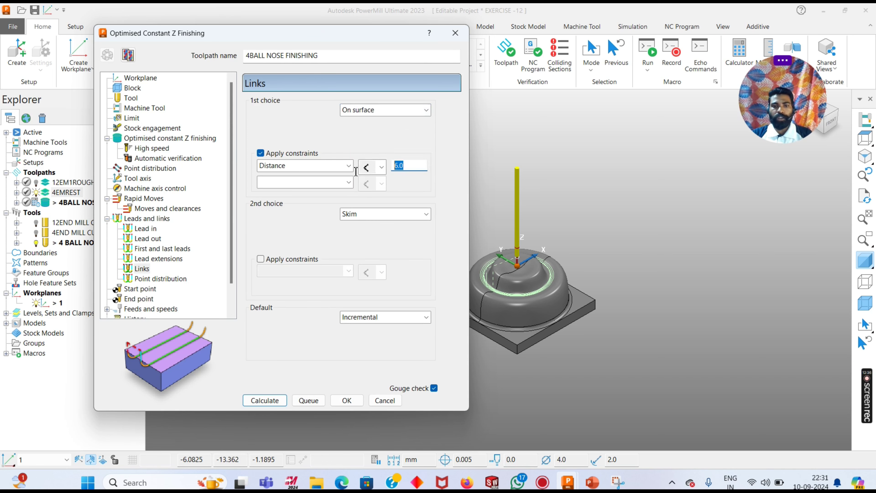
{"action": "key", "text": "Return"}
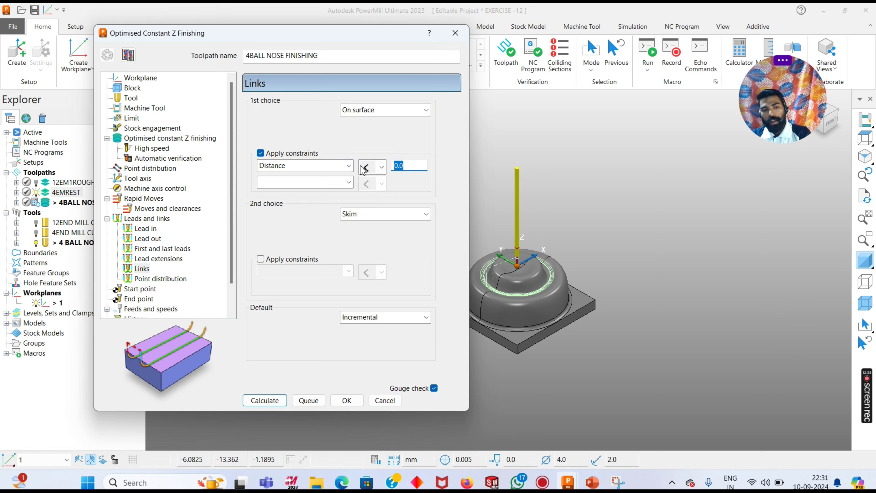
- Check the feeds and speeds, calculate the 4BALL NOSE FINISHING toolpath and close its settings
{"action": "scroll", "coordinate": [144, 272], "scroll_direction": "down", "scroll_amount": 1}
{"action": "left_click", "coordinate": [152, 278]}
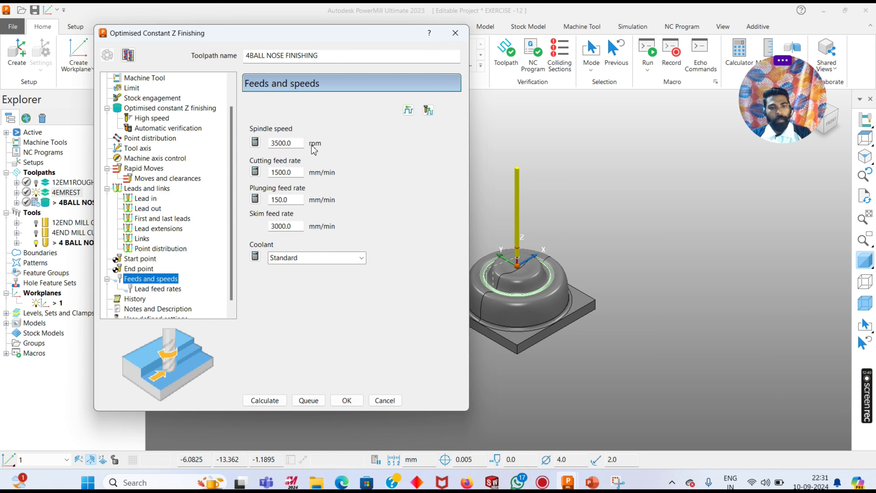
{"action": "left_click", "coordinate": [264, 400]}
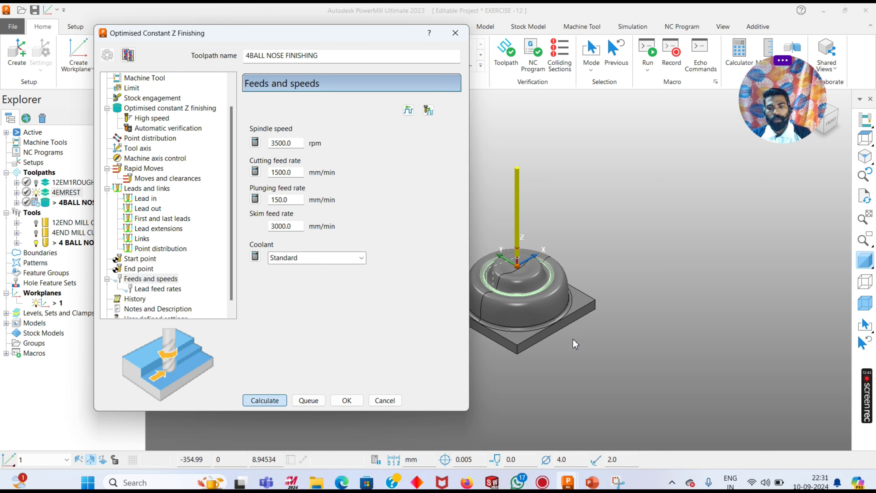
{"action": "left_click", "coordinate": [268, 401]}
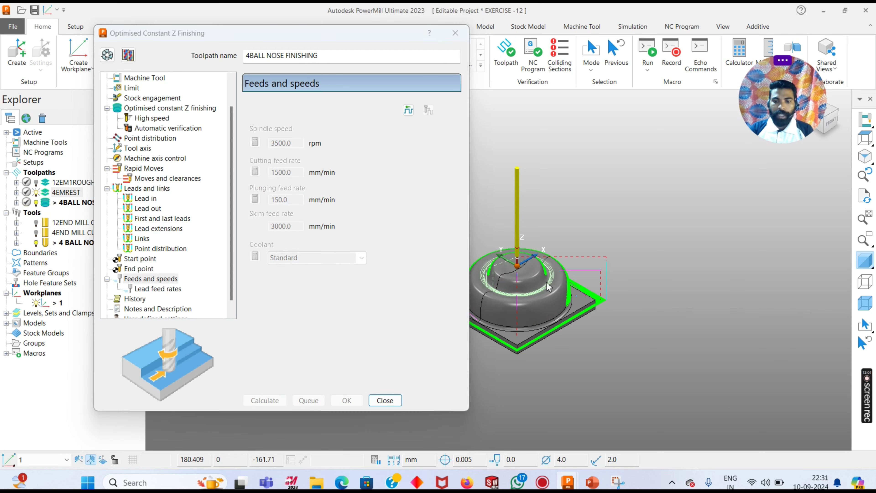
{"action": "scroll", "coordinate": [569, 397], "scroll_direction": "up", "scroll_amount": 5}
{"action": "left_click", "coordinate": [382, 401]}
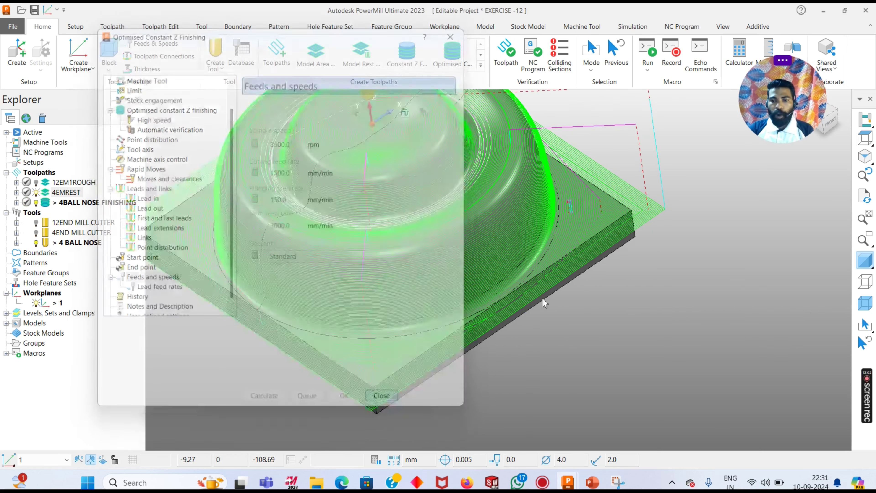
- Display the block and examine the 4BALL NOSE FINISHING passes and links around the dome and the base plate's edges
{"action": "scroll", "coordinate": [636, 197], "scroll_direction": "up", "scroll_amount": 3}
{"action": "scroll", "coordinate": [668, 208], "scroll_direction": "down", "scroll_amount": 5}
{"action": "middle_click_drag", "start_coordinate": [510, 318], "coordinate": [483, 282]}
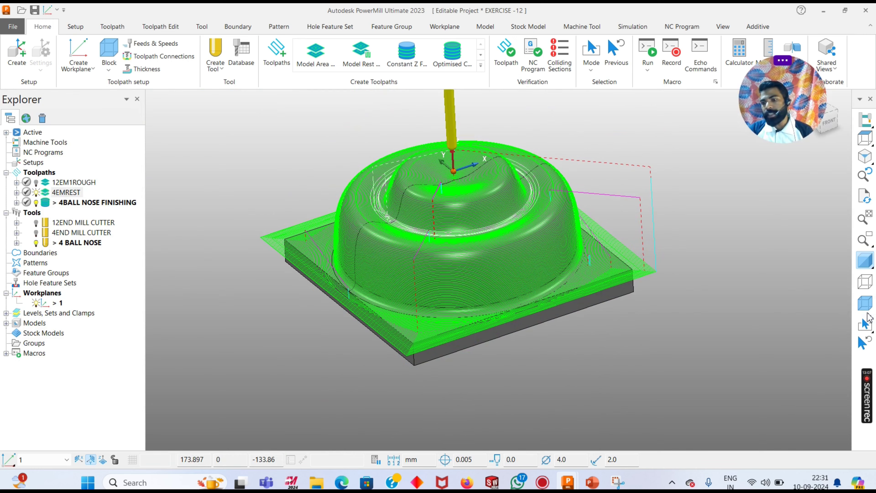
{"action": "middle_click_drag", "start_coordinate": [759, 300], "coordinate": [436, 327]}
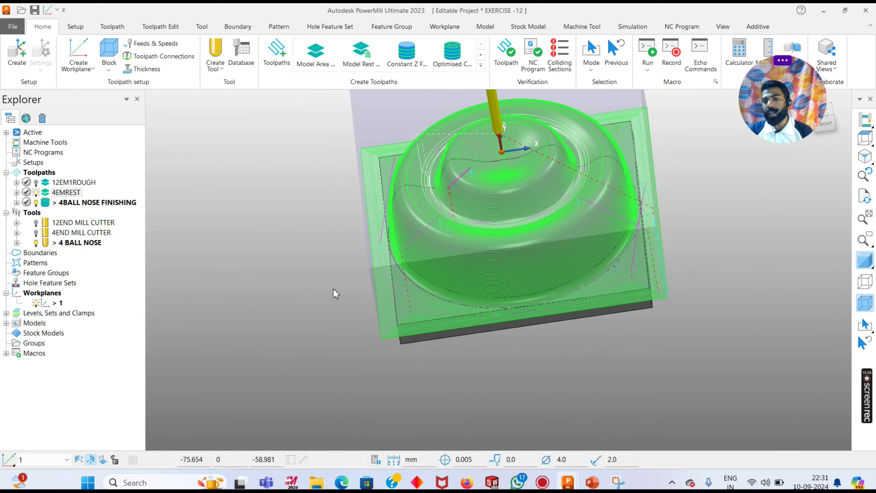
{"action": "middle_click_drag", "start_coordinate": [340, 294], "coordinate": [630, 288]}
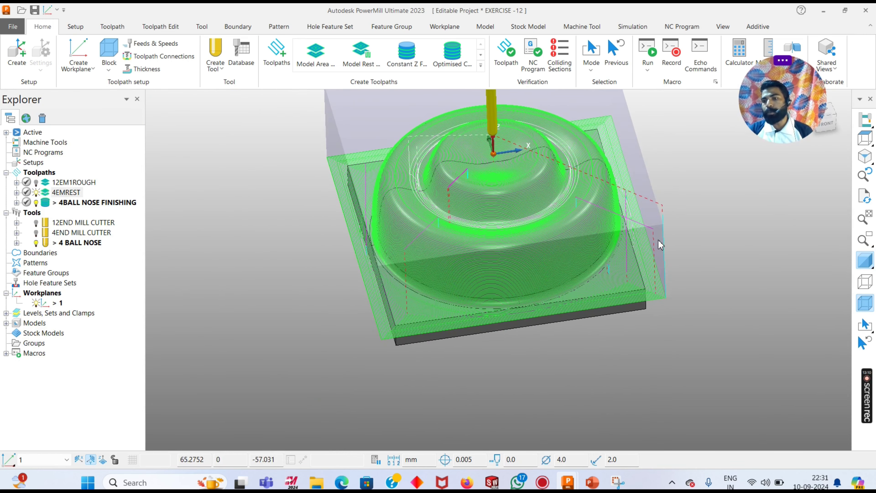
{"action": "scroll", "coordinate": [652, 262], "scroll_direction": "up", "scroll_amount": 4}
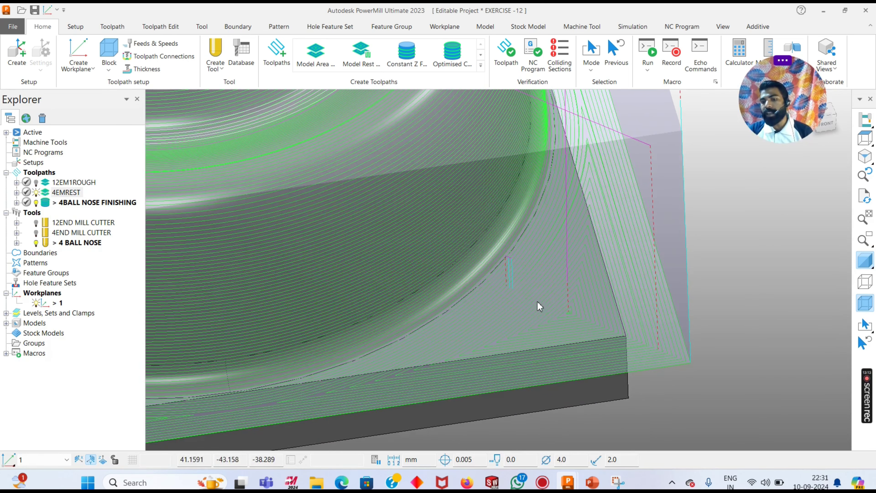
{"action": "scroll", "coordinate": [618, 298], "scroll_direction": "down", "scroll_amount": 5}
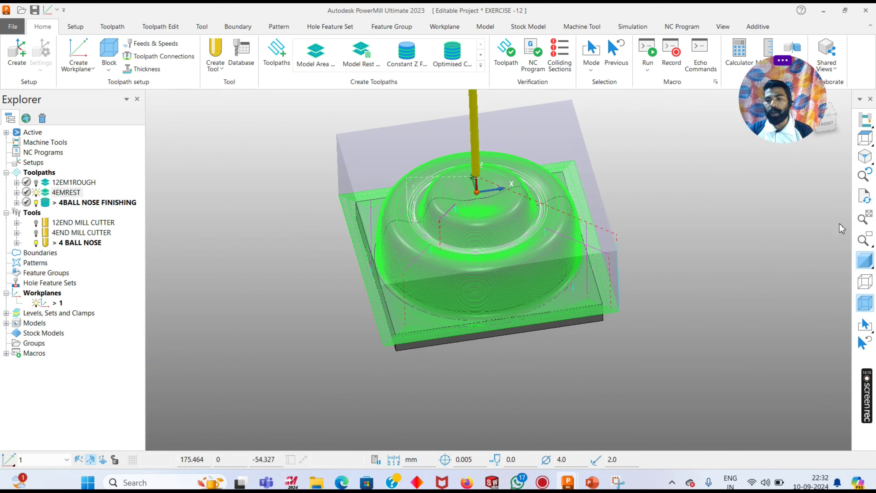
- Hide the 4EMREST toolpath and the block, and examine the 4BALL NOSE FINISHING passes around the dome and the base plate's corner
{"action": "left_click", "coordinate": [39, 193]}
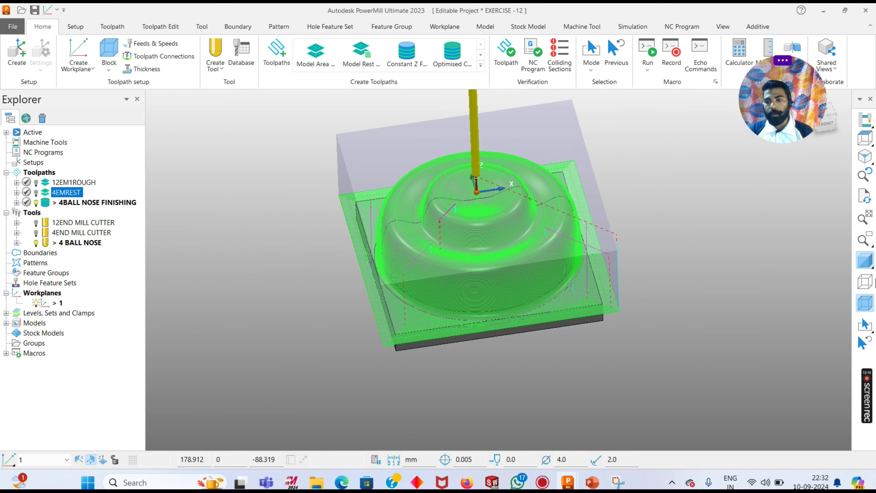
{"action": "left_click", "coordinate": [865, 138]}
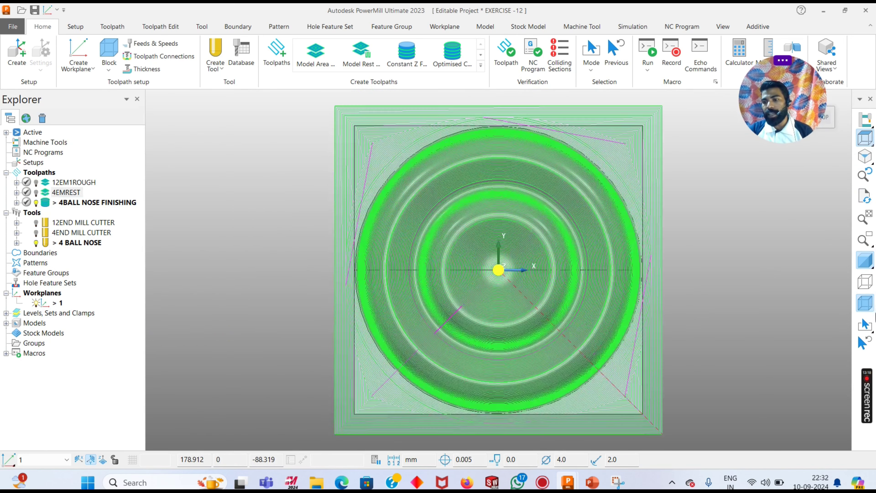
{"action": "left_click", "coordinate": [865, 304]}
{"action": "scroll", "coordinate": [626, 414], "scroll_direction": "up", "scroll_amount": 6}
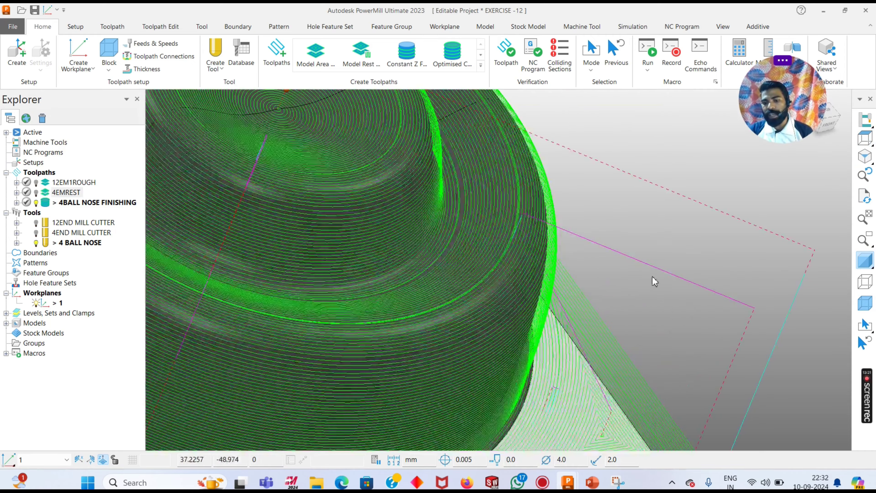
{"action": "scroll", "coordinate": [521, 348], "scroll_direction": "down", "scroll_amount": 5}
{"action": "scroll", "coordinate": [427, 390], "scroll_direction": "up", "scroll_amount": 7}
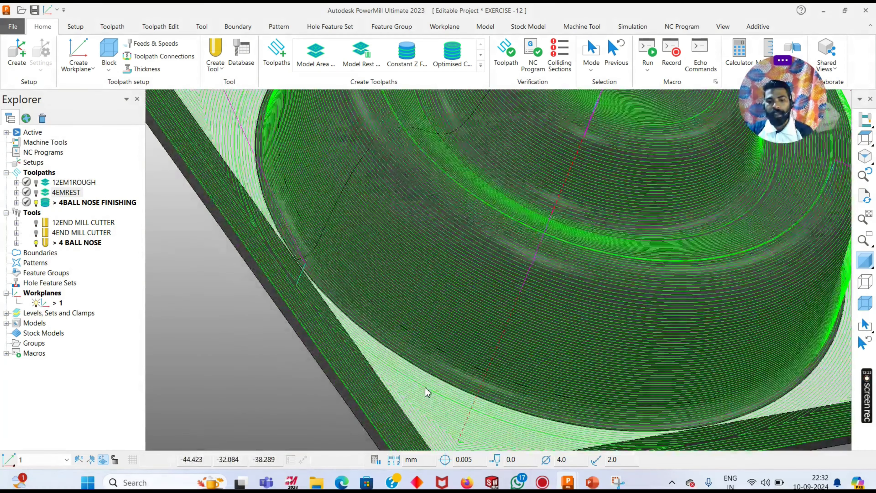
{"action": "scroll", "coordinate": [427, 391], "scroll_direction": "down", "scroll_amount": 5}
{"action": "scroll", "coordinate": [478, 341], "scroll_direction": "up", "scroll_amount": 7}
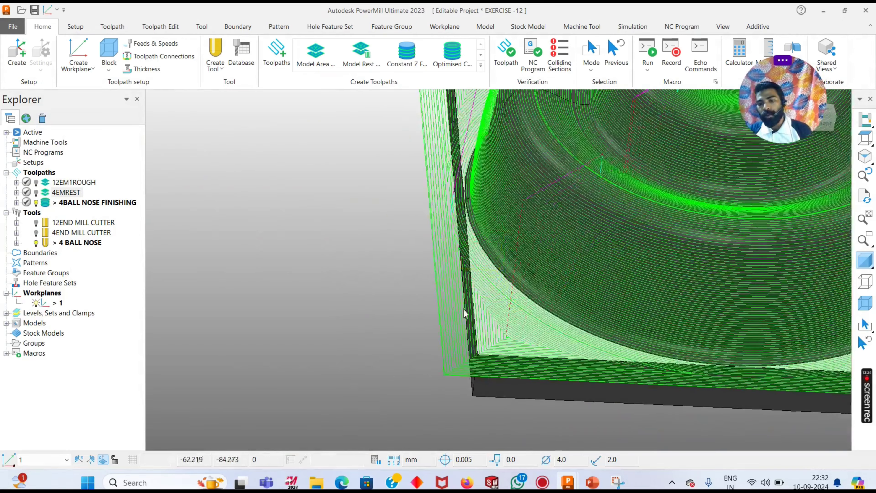
{"action": "scroll", "coordinate": [464, 313], "scroll_direction": "down", "scroll_amount": 6}
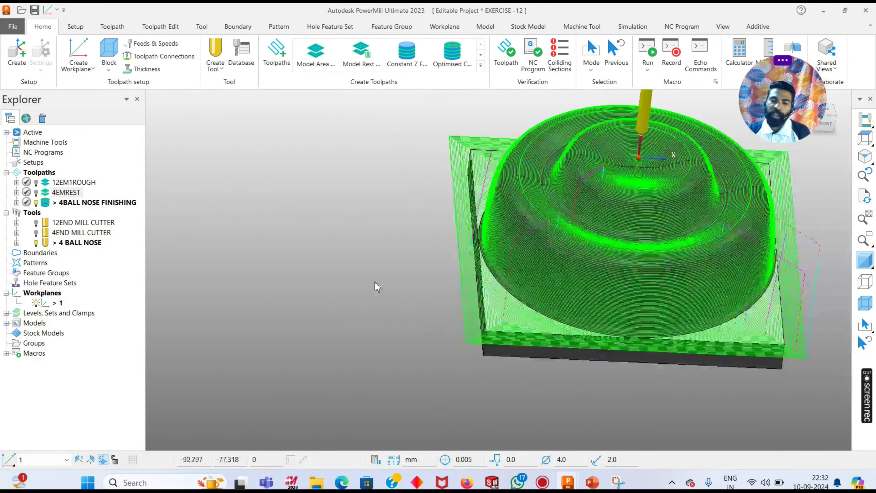
{"action": "scroll", "coordinate": [377, 287], "scroll_direction": "down", "scroll_amount": 2}
- Delete the 4BALL NOSE FINISHING passes on the base plate's flat area outside the round form, including all four corners
{"action": "left_click", "coordinate": [865, 139]}
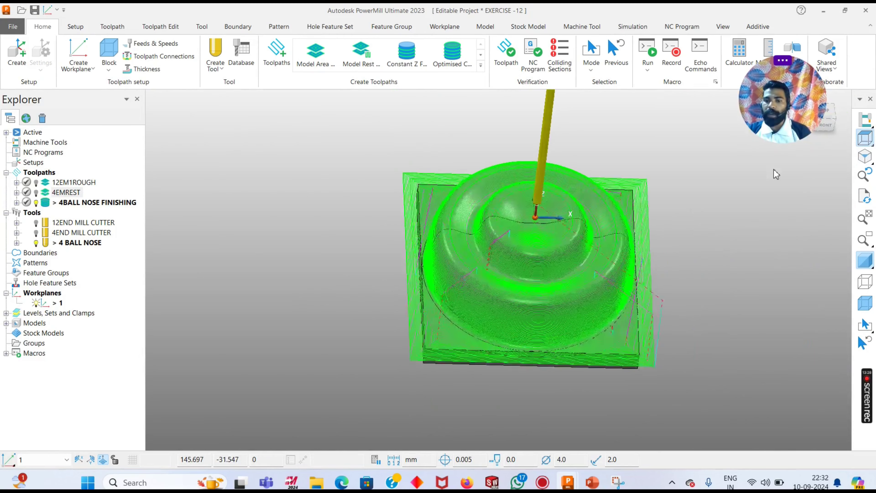
{"action": "left_click", "coordinate": [865, 261]}
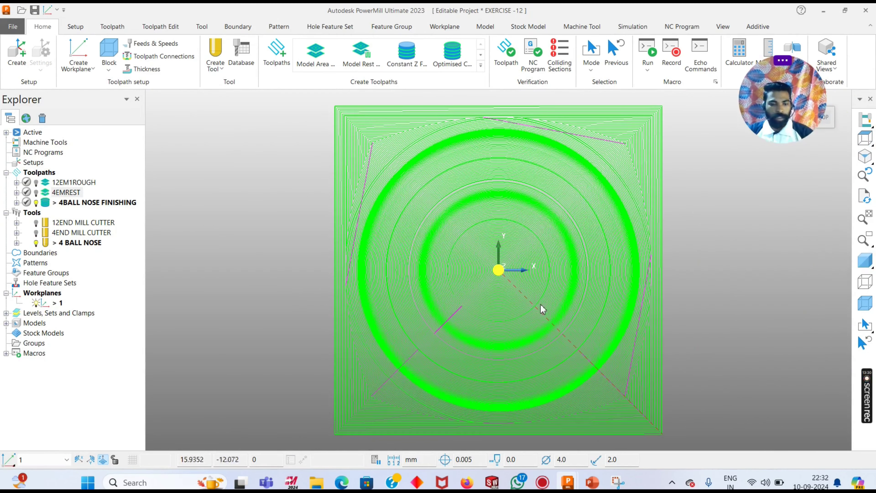
{"action": "left_click", "coordinate": [640, 148]}
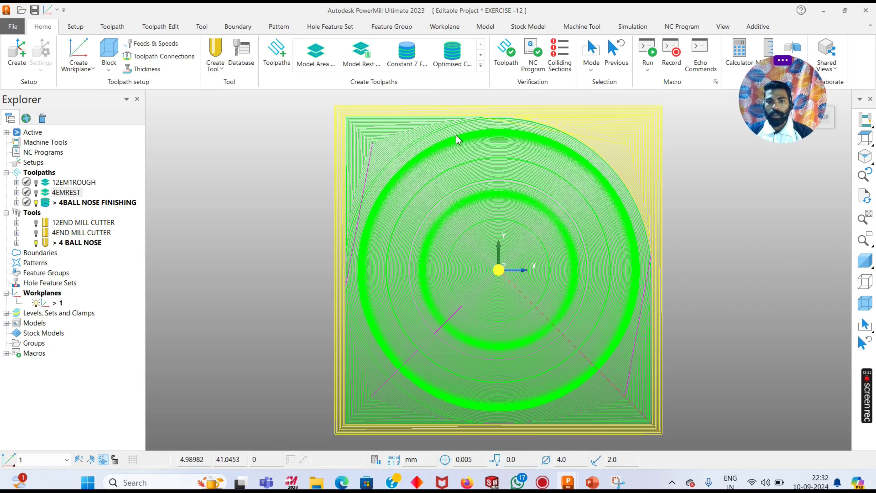
{"action": "left_click_drag", "start_coordinate": [406, 144], "coordinate": [167, 89]}
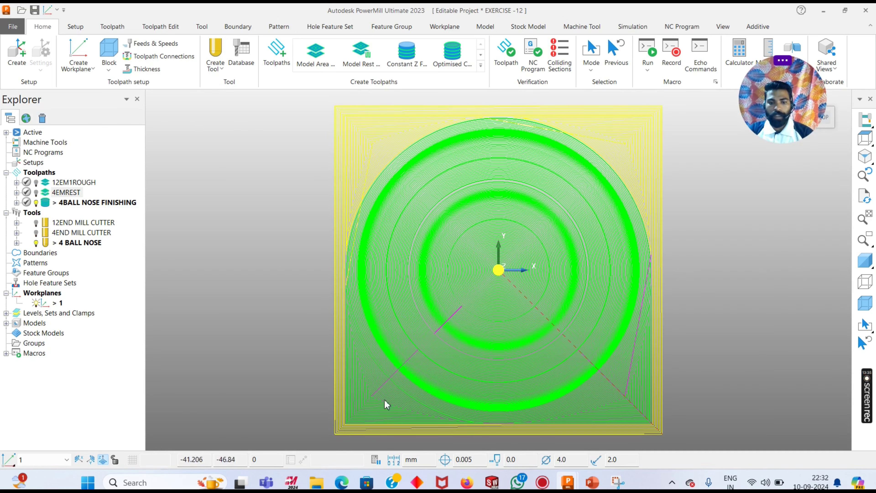
{"action": "left_click_drag", "start_coordinate": [388, 378], "coordinate": [312, 416]}
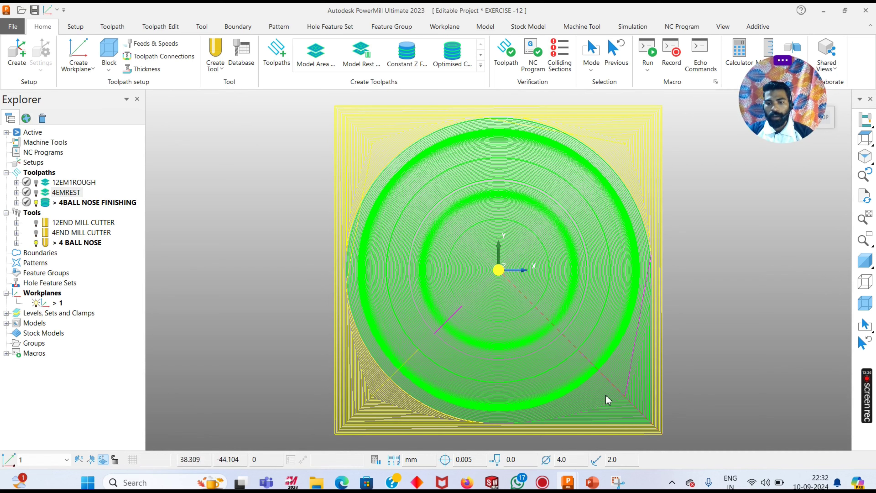
{"action": "left_click", "coordinate": [608, 379]}
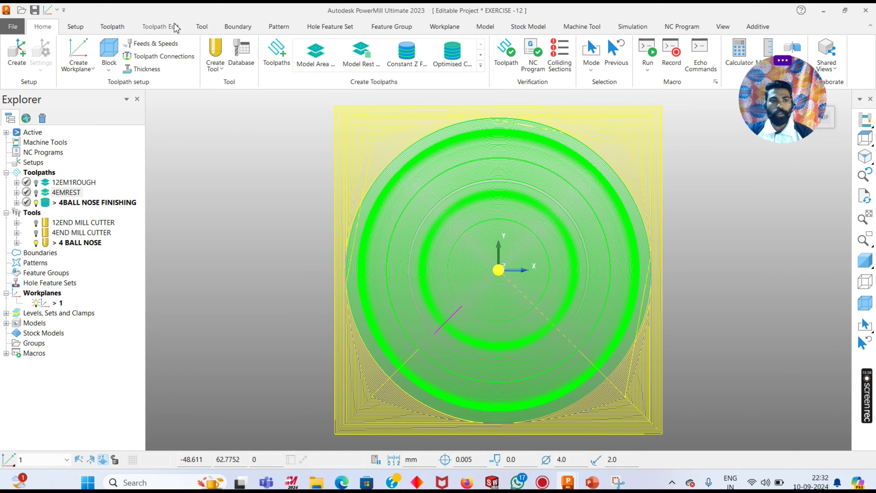
{"action": "left_click", "coordinate": [161, 27]}
{"action": "left_click", "coordinate": [357, 53]}
- Shade the model and examine the trimmed 4BALL NOSE FINISHING passes over the dome from an angled view
{"action": "middle_click_drag", "start_coordinate": [680, 357], "coordinate": [702, 226]}
{"action": "middle_click_drag", "start_coordinate": [487, 309], "coordinate": [573, 266]}
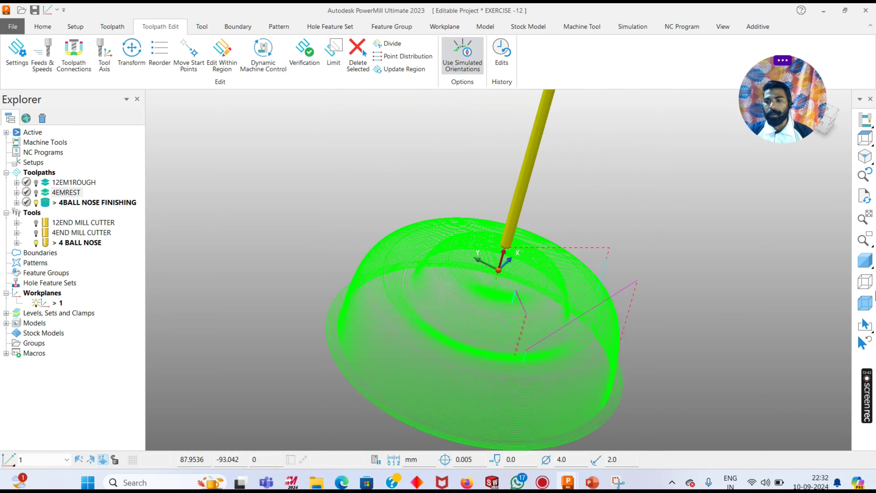
{"action": "left_click", "coordinate": [865, 261]}
{"action": "middle_click_drag", "start_coordinate": [434, 239], "coordinate": [412, 224]}
{"action": "scroll", "coordinate": [573, 293], "scroll_direction": "down", "scroll_amount": 3}
{"action": "scroll", "coordinate": [605, 333], "scroll_direction": "up", "scroll_amount": 3}
{"action": "scroll", "coordinate": [634, 321], "scroll_direction": "down", "scroll_amount": 2}
- Start a new toolpath with the Raster Flat Finishing strategy and name it 4EM
{"action": "left_click", "coordinate": [42, 27]}
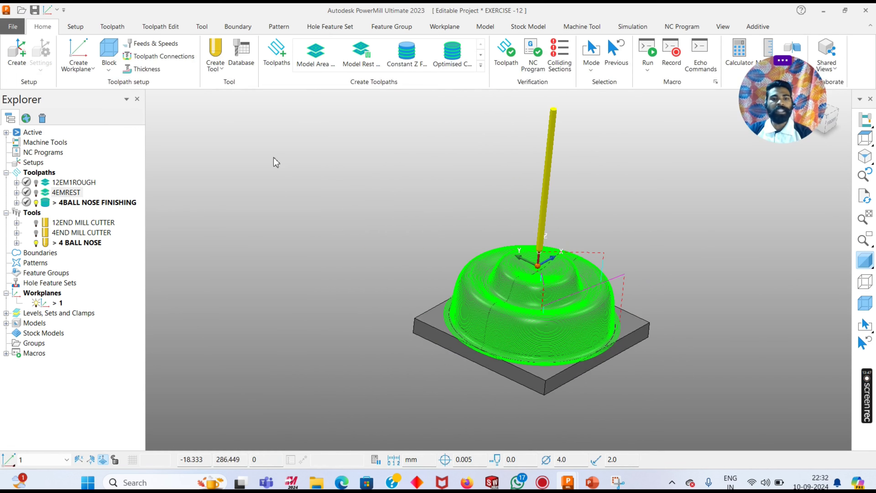
{"action": "left_click", "coordinate": [276, 57]}
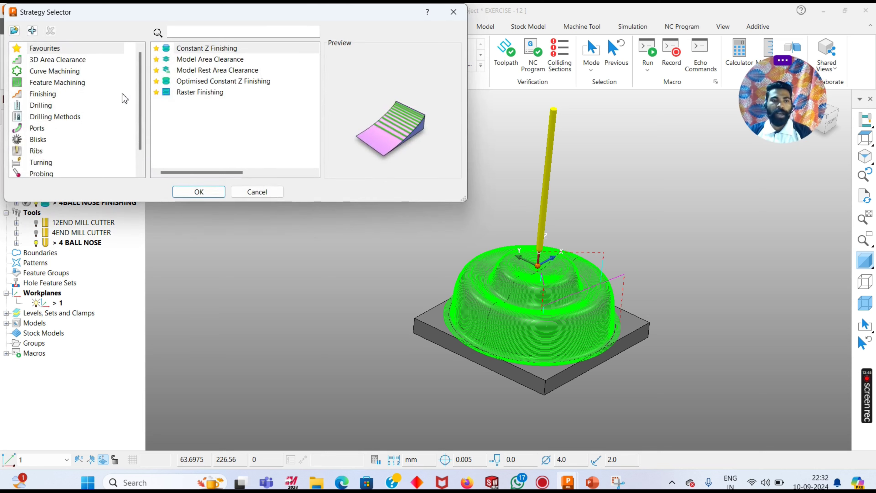
{"action": "left_click", "coordinate": [37, 96]}
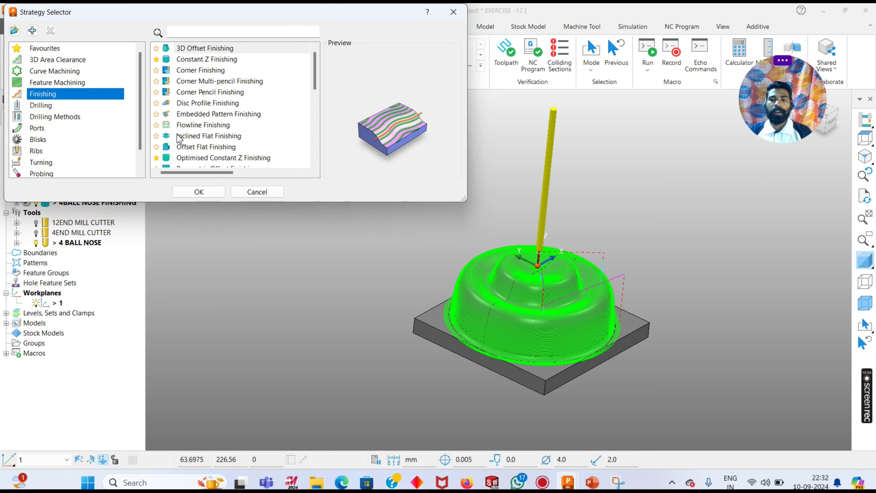
{"action": "scroll", "coordinate": [188, 157], "scroll_direction": "down", "scroll_amount": 5}
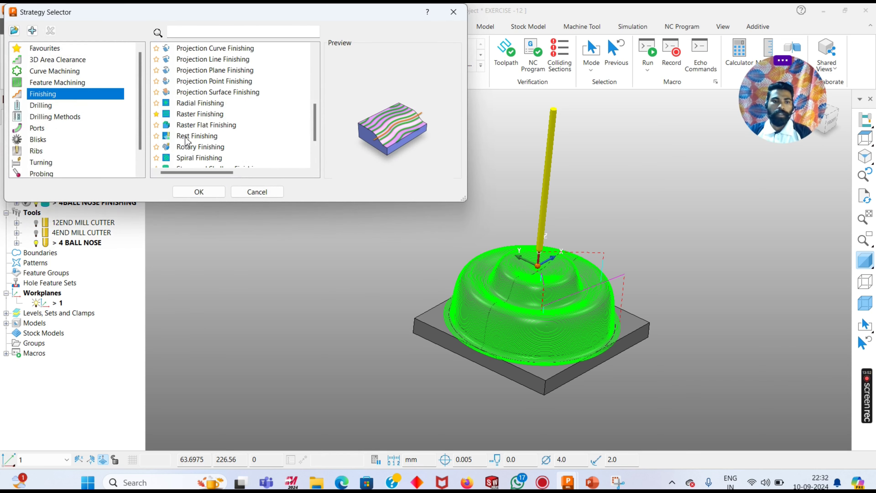
{"action": "left_click", "coordinate": [184, 128]}
{"action": "left_click", "coordinate": [199, 190]}
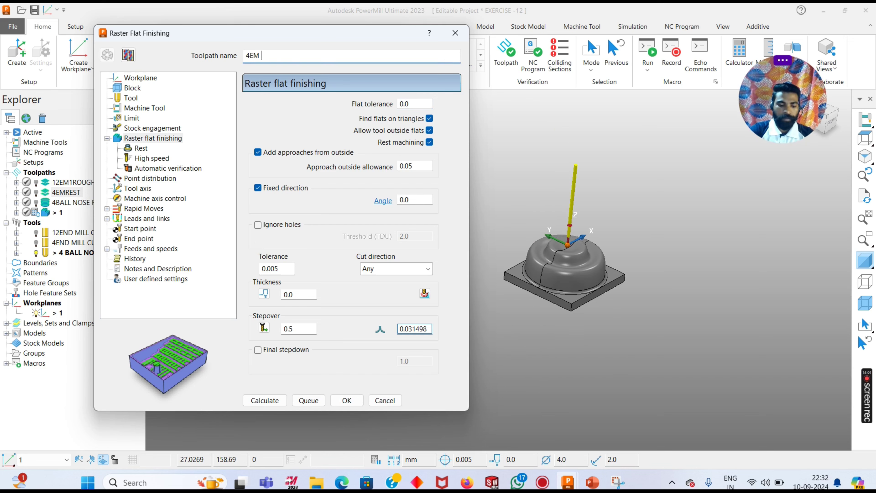
- Check the workplane and block settings of the 4EM toolpath and choose 4END MILL CUTTER as its tool
{"action": "left_click", "coordinate": [140, 79]}
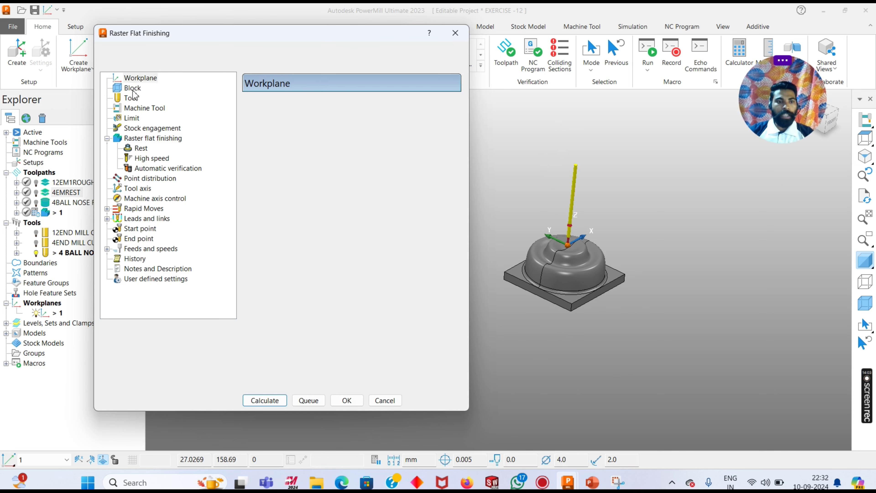
{"action": "left_click", "coordinate": [133, 89]}
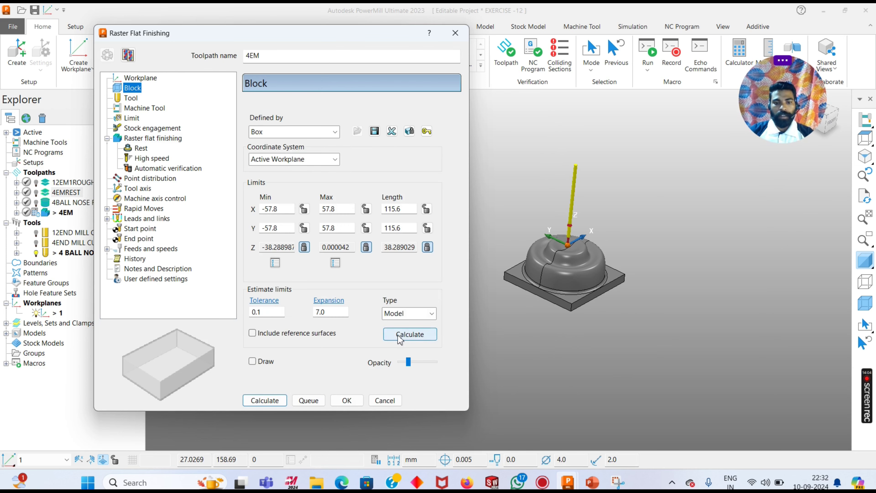
{"action": "left_click", "coordinate": [133, 102]}
{"action": "left_click", "coordinate": [361, 107]}
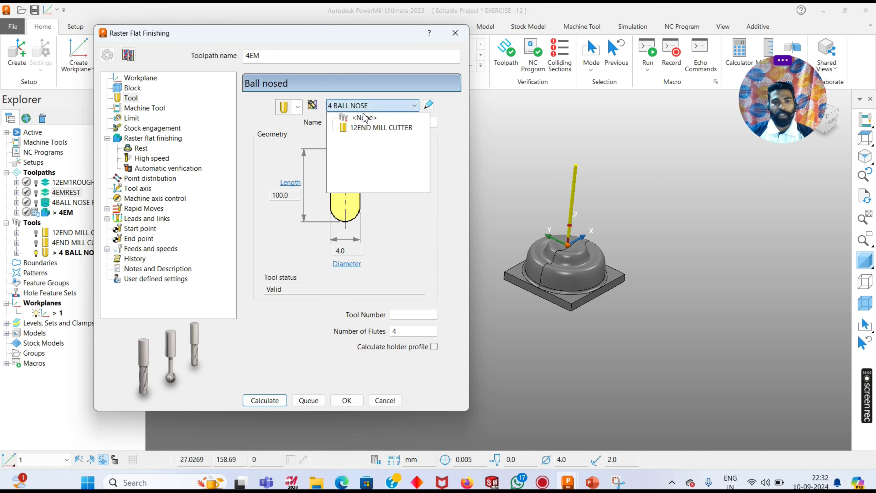
{"action": "left_click", "coordinate": [357, 137]}
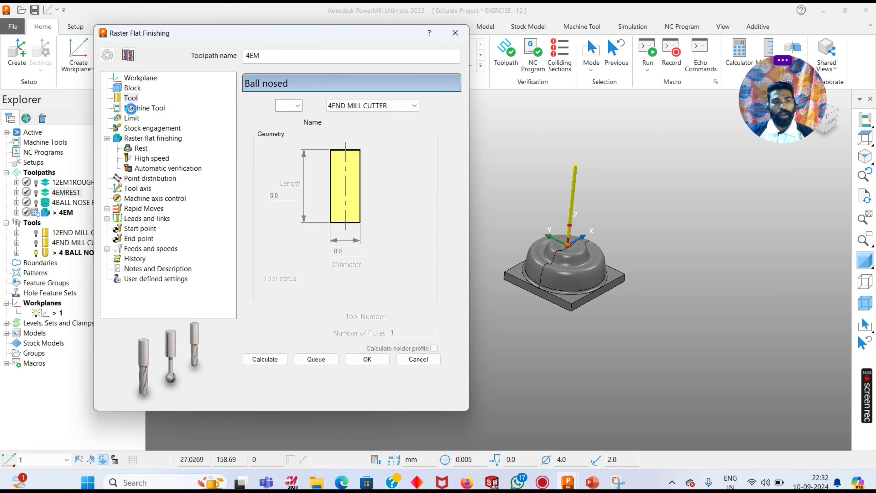
- Check the machine tool, limit and stock engagement settings, and turn off rest machining for the raster flat finishing
{"action": "left_click", "coordinate": [131, 109]}
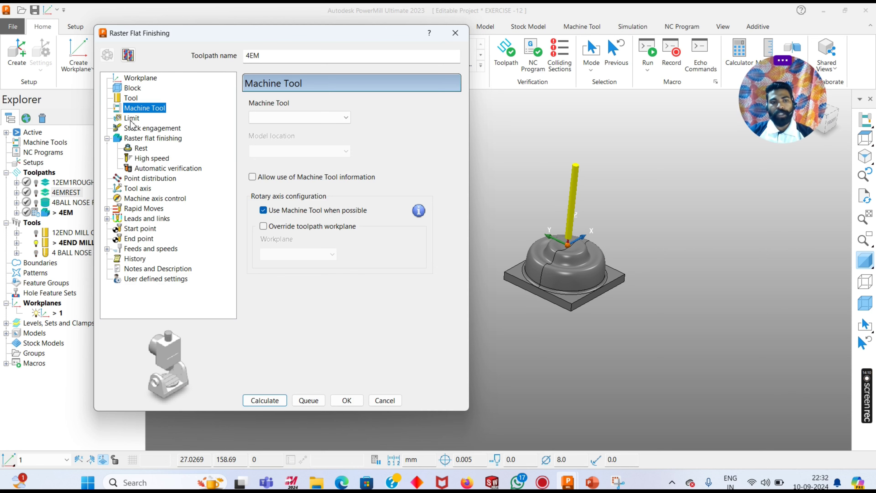
{"action": "left_click", "coordinate": [132, 119]}
{"action": "left_click", "coordinate": [134, 130]}
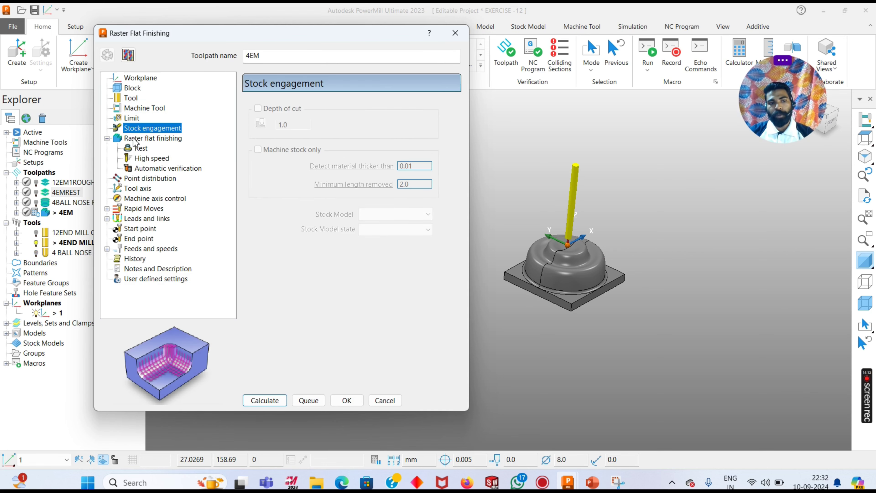
{"action": "left_click", "coordinate": [138, 139]}
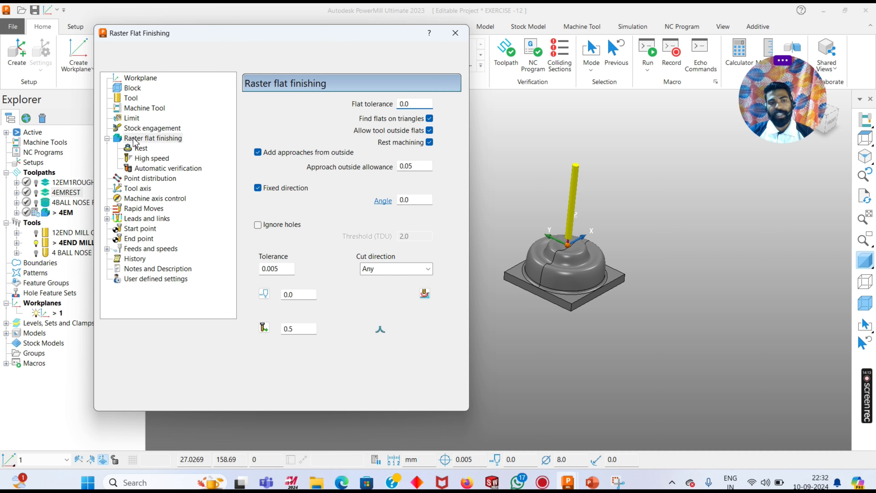
{"action": "left_click", "coordinate": [430, 142]}
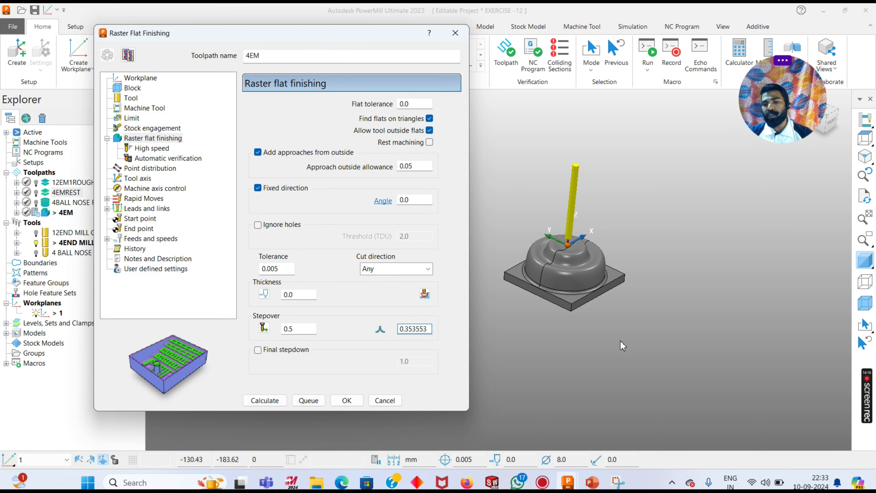
- Examine the lower edge of the dome and the flat base plate around it before choosing the thickness
{"action": "scroll", "coordinate": [597, 306], "scroll_direction": "up", "scroll_amount": 2}
{"action": "scroll", "coordinate": [591, 310], "scroll_direction": "down", "scroll_amount": 2}
{"action": "scroll", "coordinate": [591, 312], "scroll_direction": "up", "scroll_amount": 3}
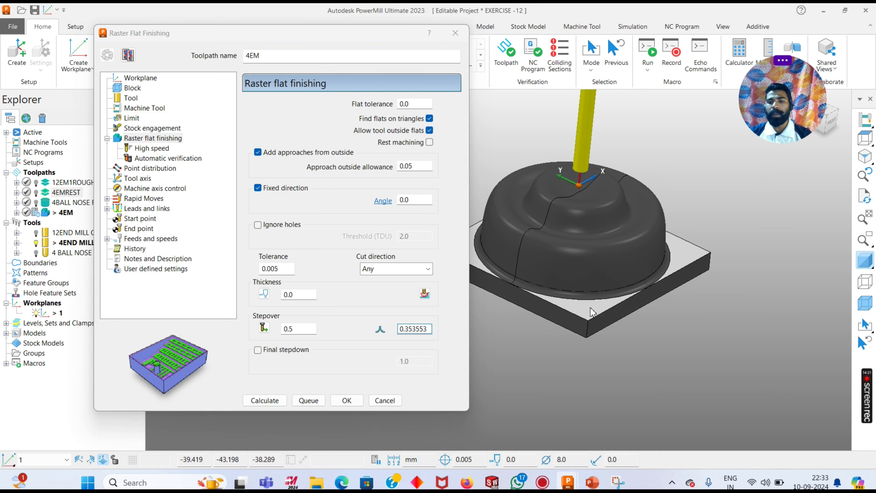
{"action": "scroll", "coordinate": [591, 311], "scroll_direction": "down", "scroll_amount": 2}
{"action": "scroll", "coordinate": [597, 314], "scroll_direction": "up", "scroll_amount": 3}
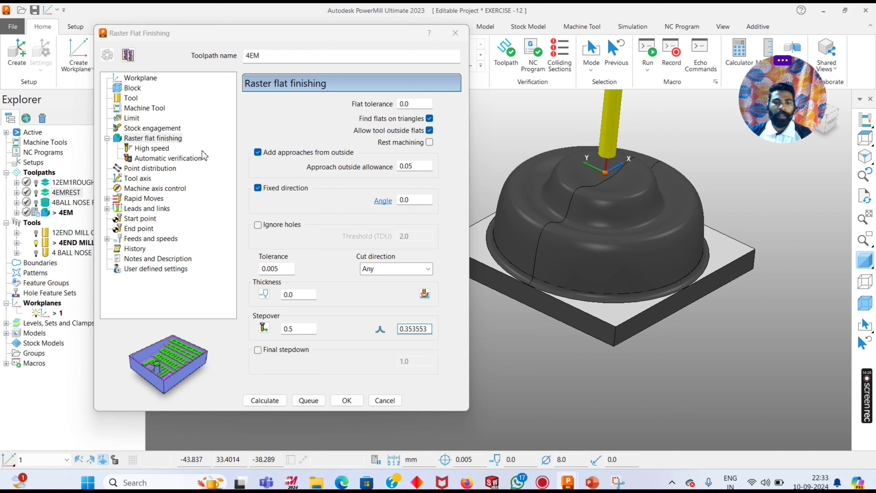
{"action": "left_click", "coordinate": [224, 288]}
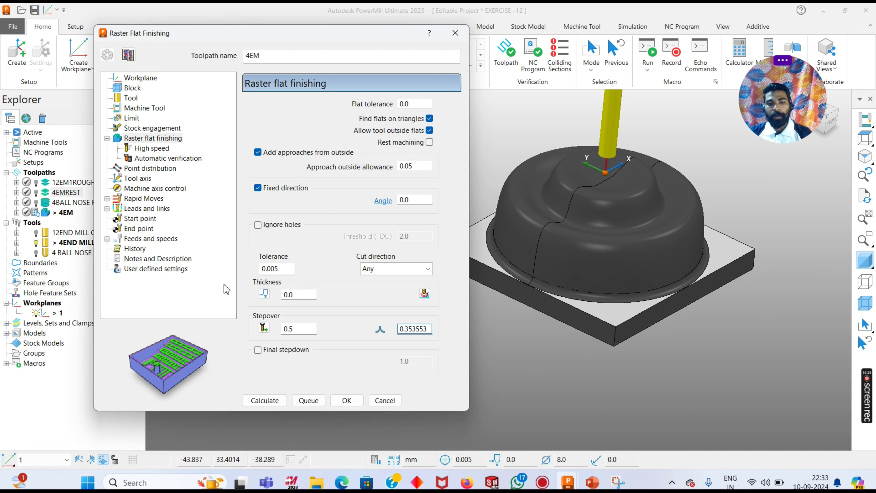
{"action": "left_click", "coordinate": [287, 294]}
{"action": "scroll", "coordinate": [520, 313], "scroll_direction": "up", "scroll_amount": 5}
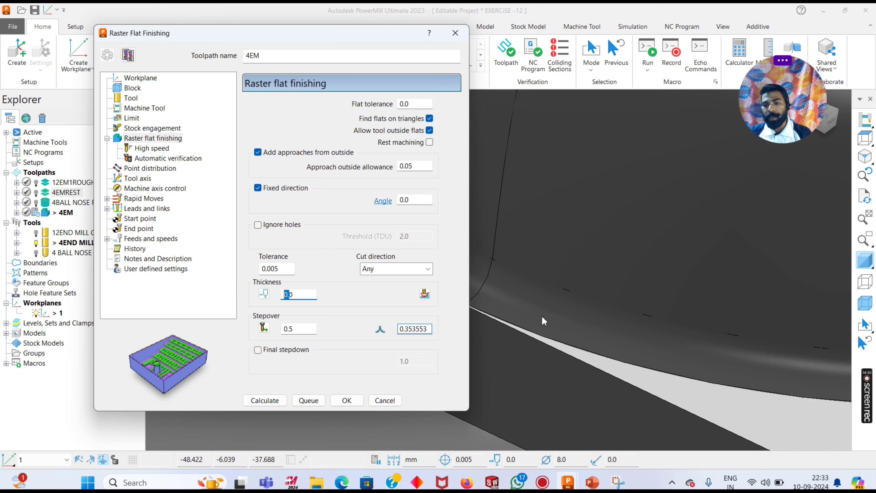
{"action": "left_click", "coordinate": [542, 317]}
{"action": "left_click", "coordinate": [542, 333]}
{"action": "scroll", "coordinate": [580, 312], "scroll_direction": "down", "scroll_amount": 3}
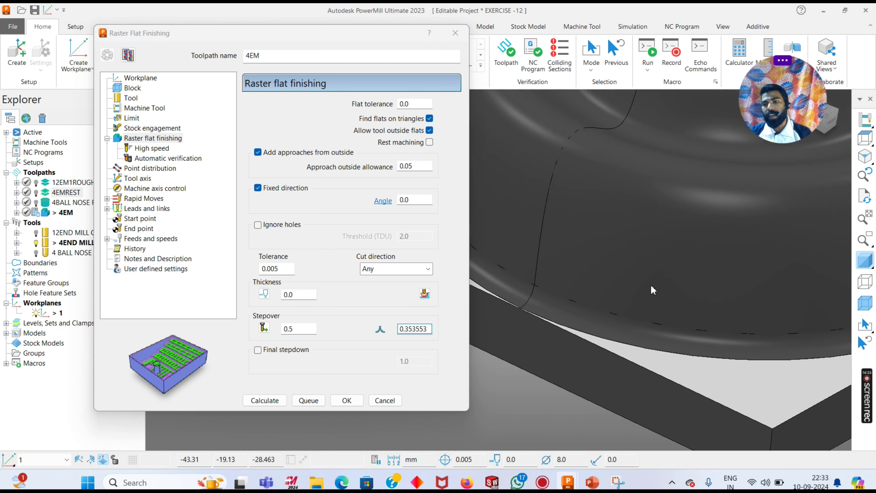
{"action": "scroll", "coordinate": [652, 290], "scroll_direction": "down", "scroll_amount": 5}
{"action": "scroll", "coordinate": [587, 276], "scroll_direction": "up", "scroll_amount": 1}
- Use separate radial and axial thicknesses for the 4EM toolpath, with 0.1 radial and 0.0 axial
{"action": "left_click", "coordinate": [288, 294]}
{"action": "type", "text": "0.5"}
{"action": "key", "text": "Return"}
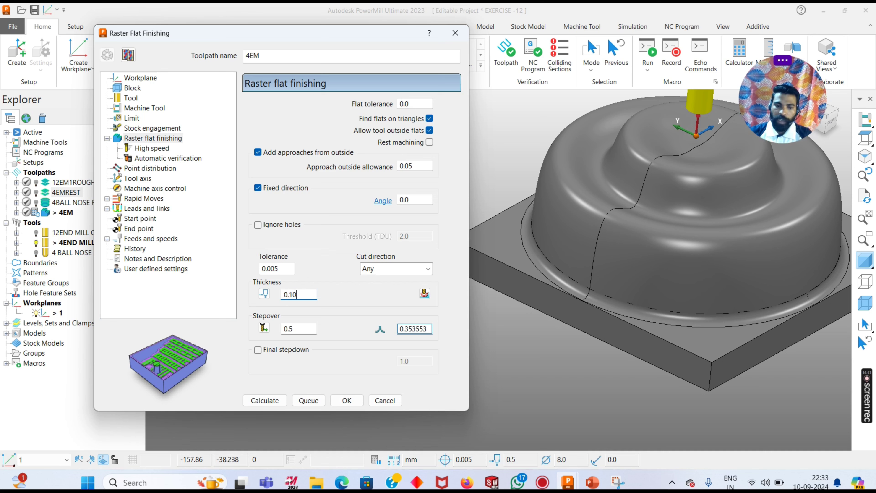
{"action": "type", "text": "0.10"}
{"action": "left_click", "coordinate": [264, 294]}
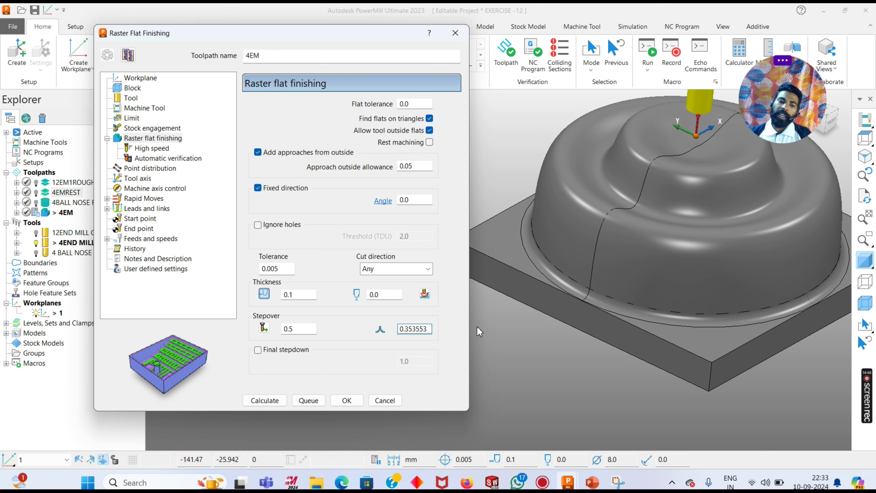
- Display the 4BALL NOSE FINISHING toolpath and examine its passes along the lower edge of the dome
{"action": "left_click", "coordinate": [36, 203]}
{"action": "scroll", "coordinate": [616, 338], "scroll_direction": "up", "scroll_amount": 3}
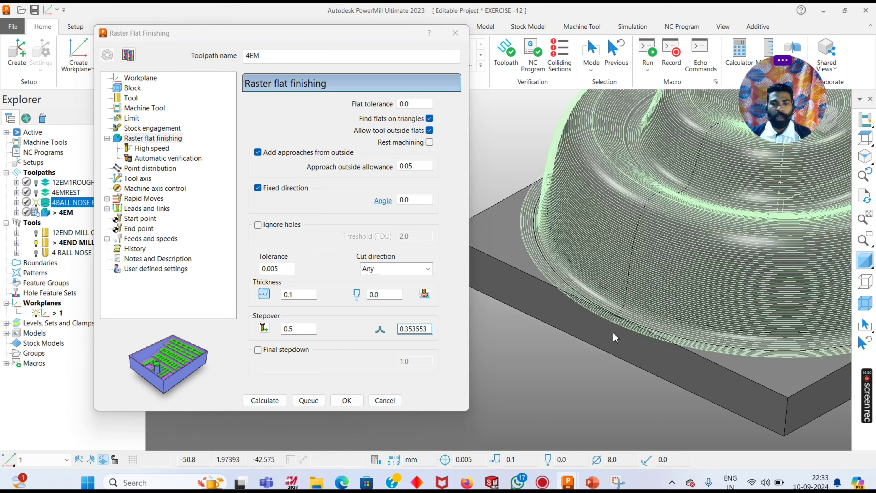
{"action": "scroll", "coordinate": [615, 337], "scroll_direction": "up", "scroll_amount": 3}
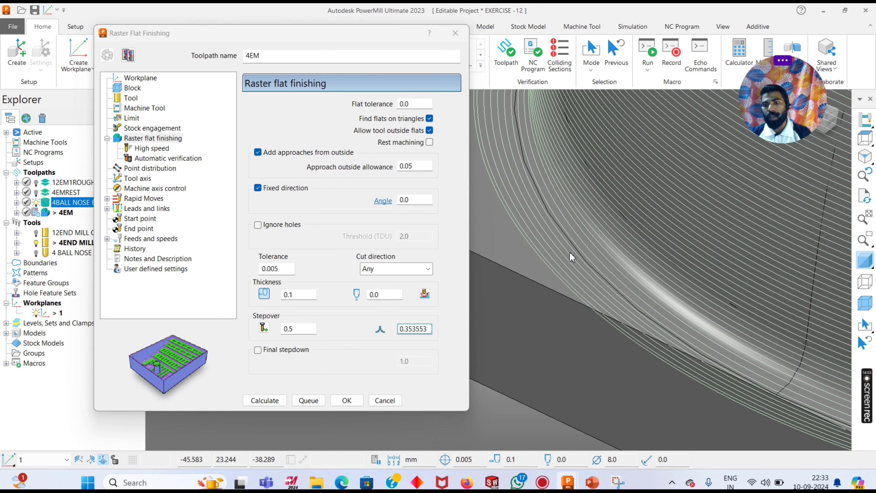
{"action": "scroll", "coordinate": [571, 253], "scroll_direction": "down", "scroll_amount": 6}
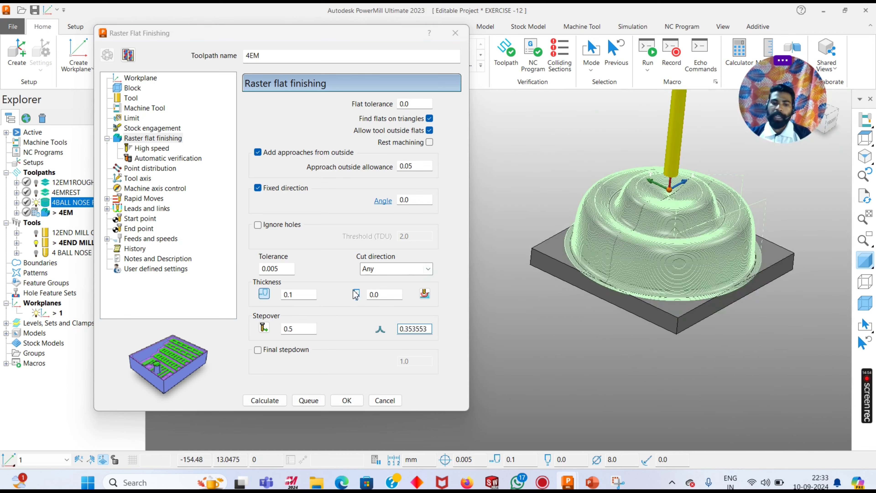
- Set the stepover of the 4EM raster flat finishing toolpath to 1.5 mm
{"action": "double_click", "coordinate": [299, 329]}
{"action": "type", "text": "1.5"}
{"action": "key", "text": "Return"}
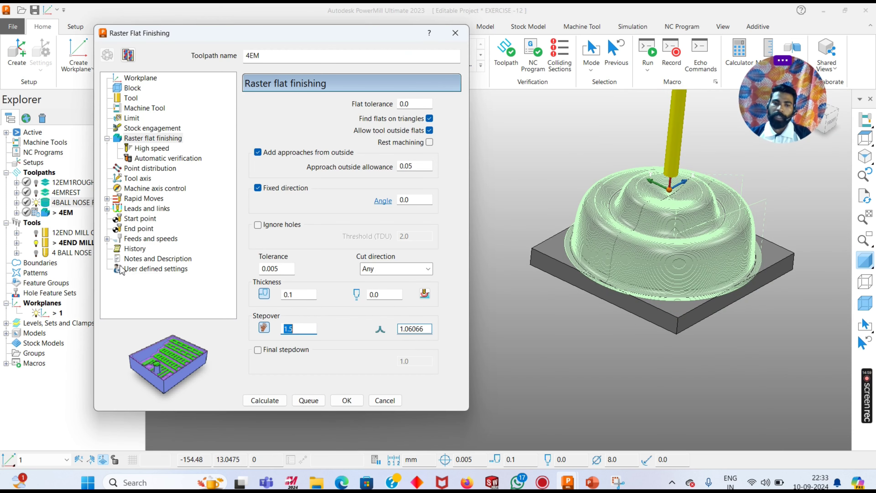
- Check the high speed, tool axis, rapid moves, and leads and links settings, and calculate the 4EM toolpath
{"action": "left_click", "coordinate": [146, 150]}
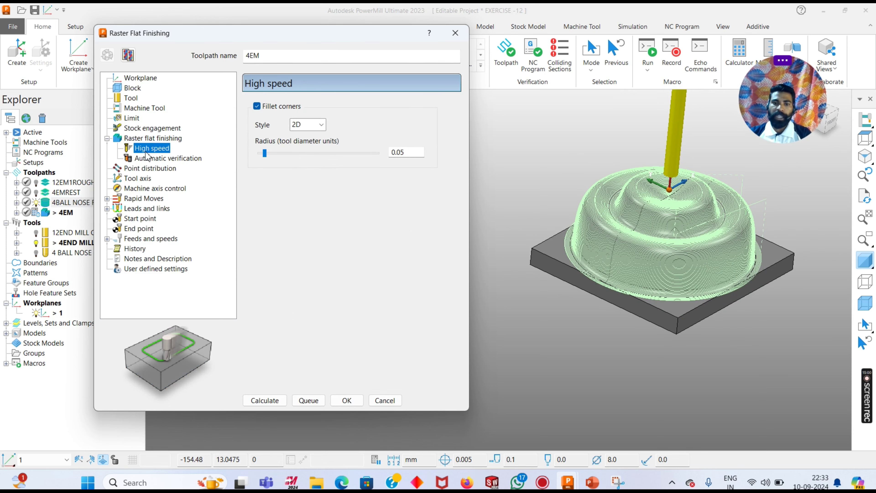
{"action": "left_click", "coordinate": [138, 179]}
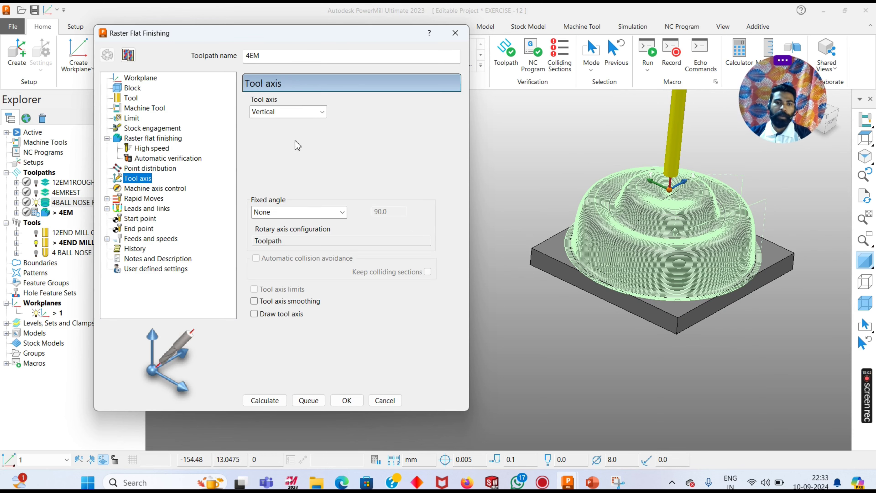
{"action": "left_click", "coordinate": [144, 199]}
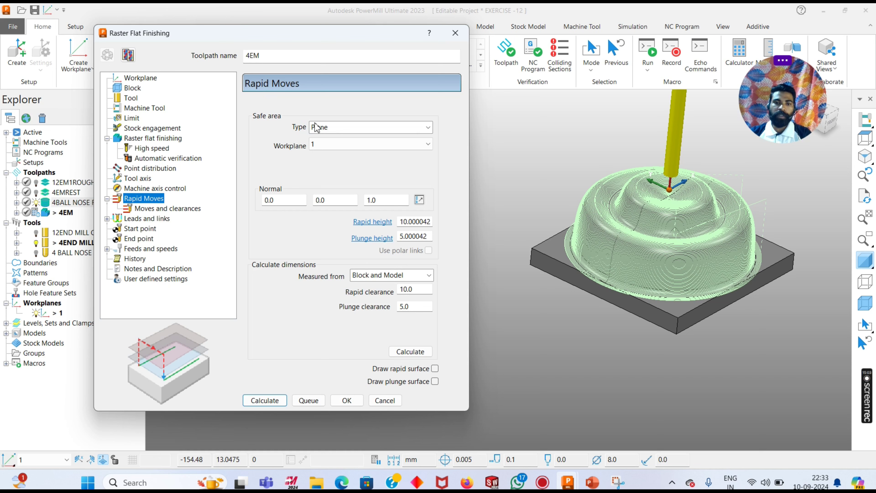
{"action": "left_click", "coordinate": [147, 220]}
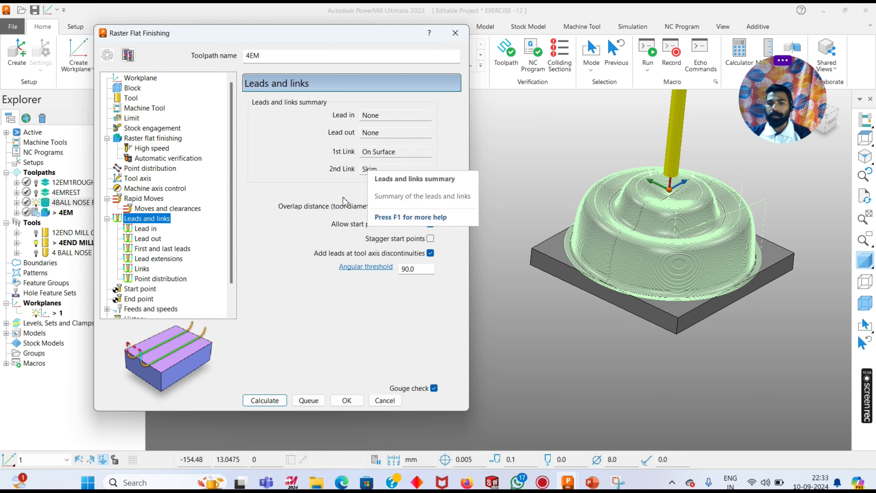
{"action": "left_click", "coordinate": [264, 400]}
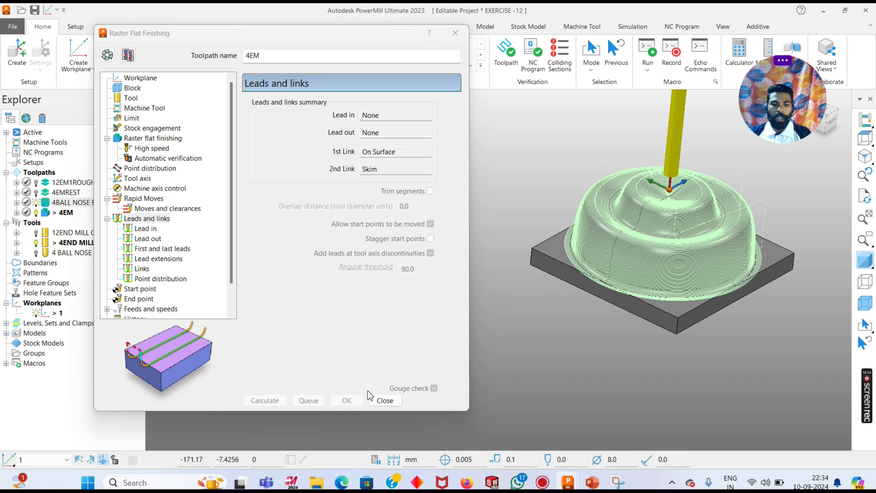
{"action": "left_click", "coordinate": [381, 403]}
- Hide the 4BALL NOSE FINISHING toolpath so that only the 4EM passes are displayed on the model
{"action": "left_click", "coordinate": [36, 195]}
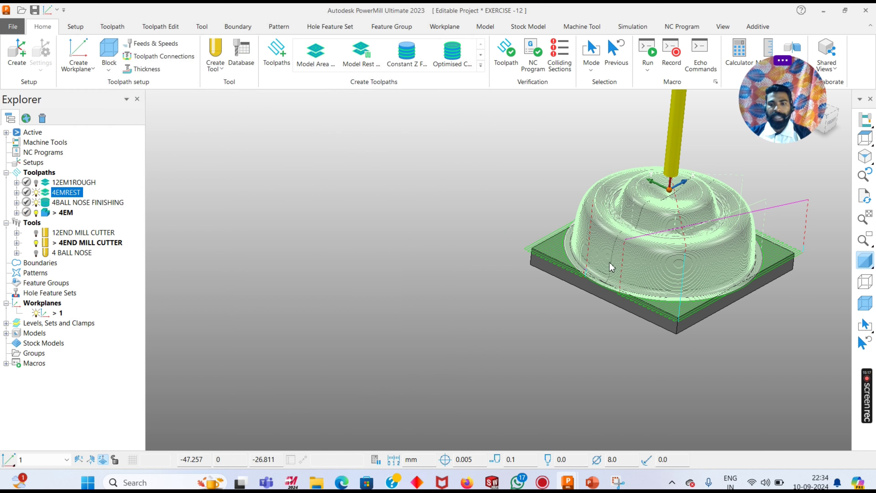
{"action": "left_click", "coordinate": [35, 193]}
{"action": "left_click", "coordinate": [36, 202]}
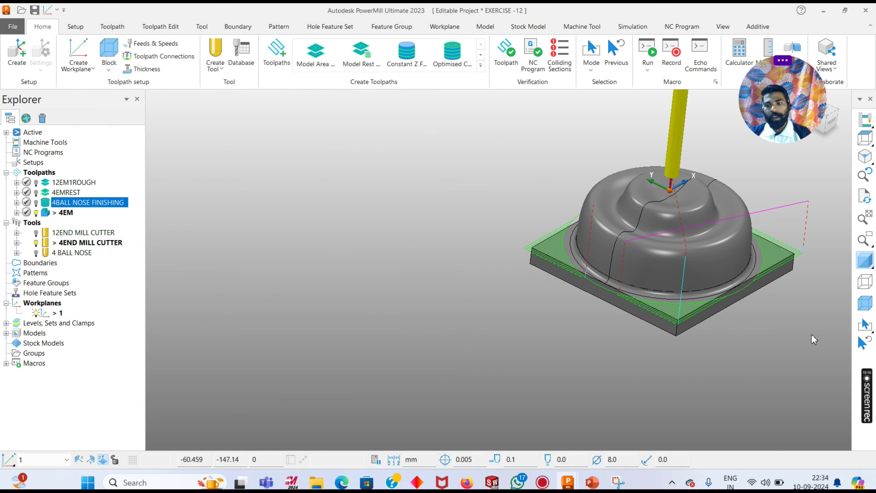
- Examine the 4EM raster passes on the flat corners of the base plate and around the dome's lower edge
{"action": "scroll", "coordinate": [772, 312], "scroll_direction": "up", "scroll_amount": 5}
{"action": "middle_click_drag", "start_coordinate": [703, 251], "coordinate": [579, 269]}
{"action": "scroll", "coordinate": [579, 268], "scroll_direction": "down", "scroll_amount": 2}
{"action": "middle_click_drag", "start_coordinate": [518, 281], "coordinate": [450, 281]}
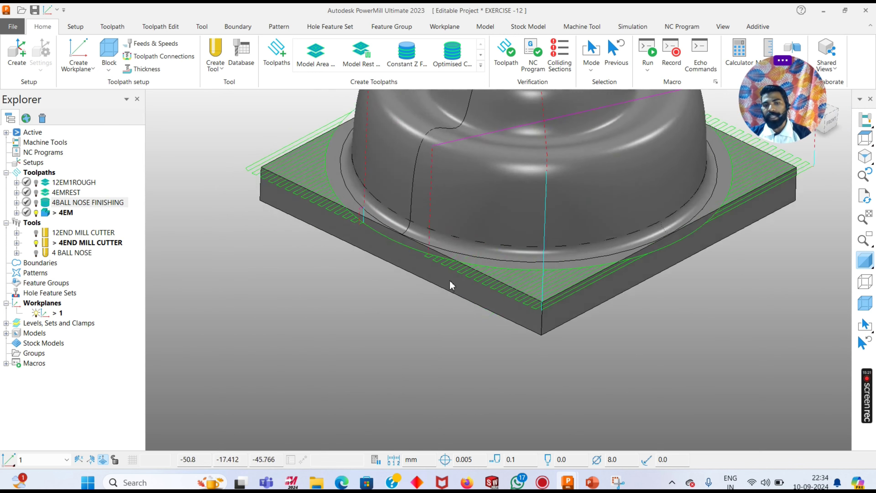
{"action": "scroll", "coordinate": [449, 281], "scroll_direction": "down", "scroll_amount": 3}
{"action": "scroll", "coordinate": [678, 206], "scroll_direction": "up", "scroll_amount": 4}
{"action": "scroll", "coordinate": [682, 236], "scroll_direction": "down", "scroll_amount": 3}
{"action": "middle_click_drag", "start_coordinate": [629, 254], "coordinate": [612, 264]}
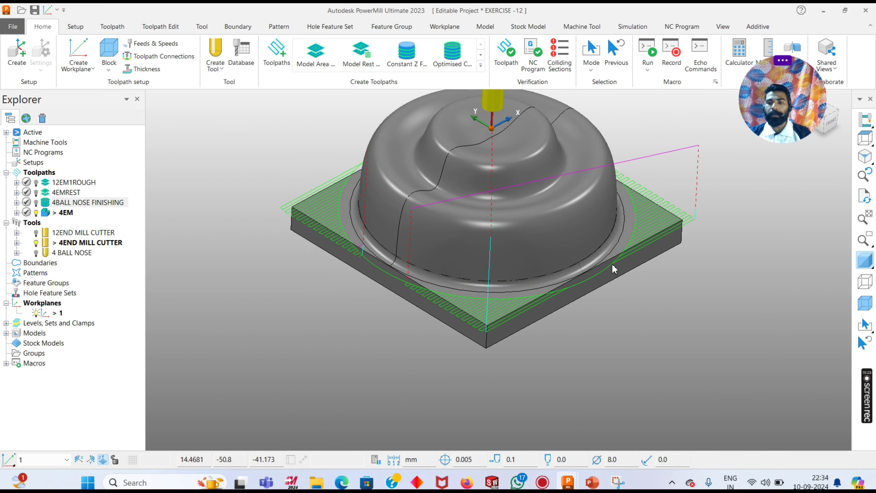
{"action": "scroll", "coordinate": [617, 266], "scroll_direction": "down", "scroll_amount": 2}
{"action": "middle_click_drag", "start_coordinate": [316, 261], "coordinate": [326, 247]}
{"action": "scroll", "coordinate": [399, 234], "scroll_direction": "up", "scroll_amount": 5}
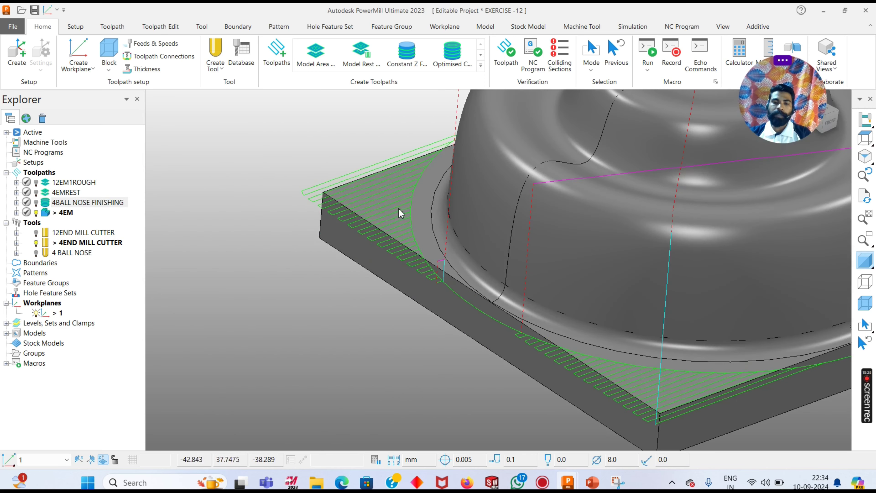
{"action": "scroll", "coordinate": [399, 213], "scroll_direction": "down", "scroll_amount": 5}
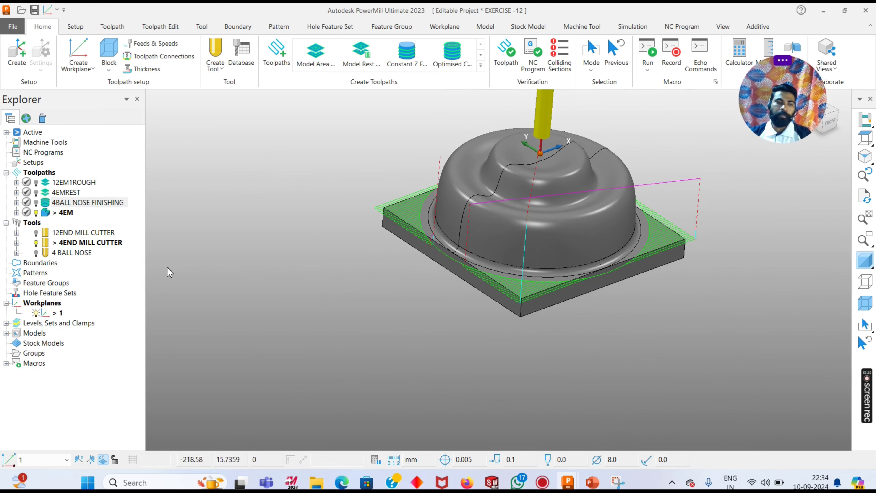
- Hide the 4EM toolpath and the 4END MILL CUTTER tool, and show the bare model in an isometric view
{"action": "left_click", "coordinate": [35, 212]}
{"action": "middle_click_drag", "start_coordinate": [666, 307], "coordinate": [683, 315]}
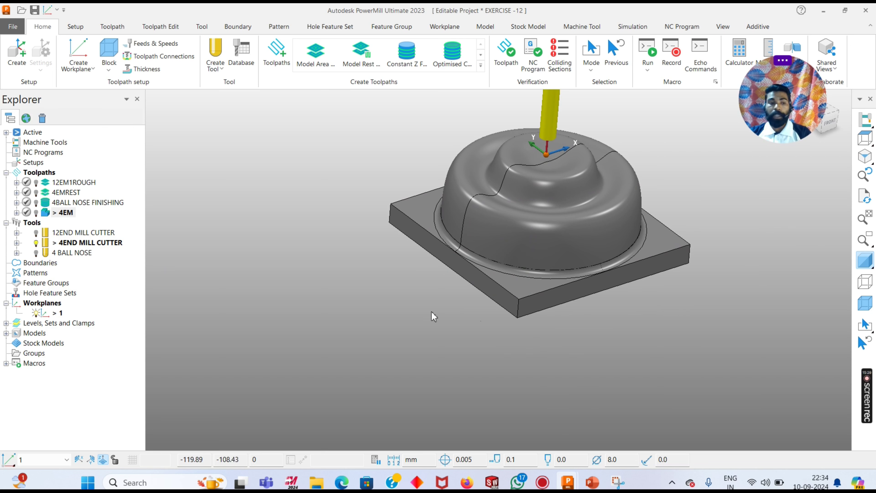
{"action": "left_click", "coordinate": [36, 242]}
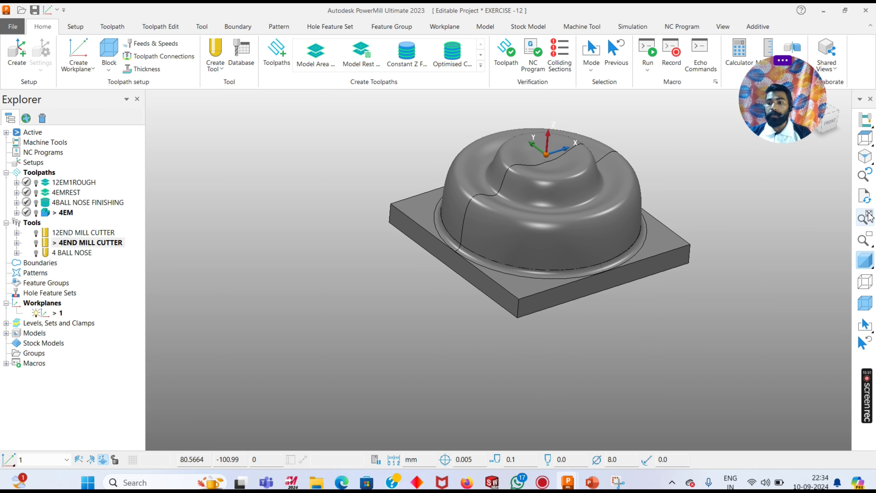
{"action": "left_click", "coordinate": [865, 156]}
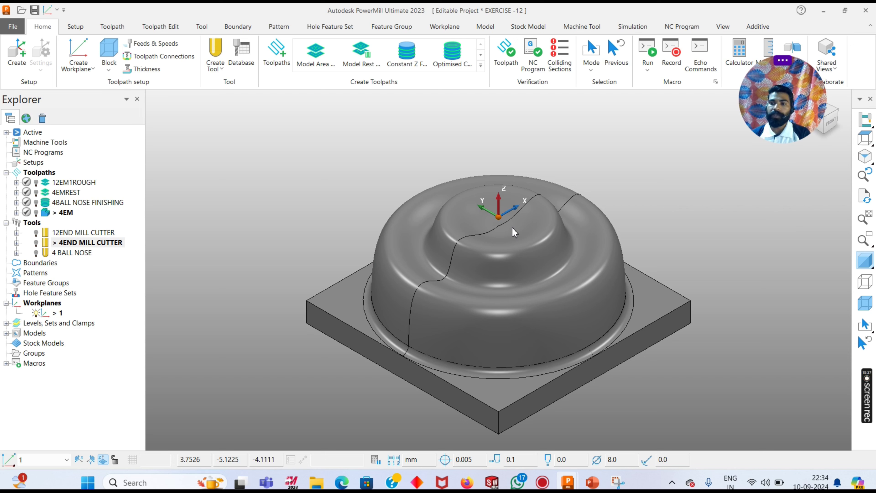
{"action": "left_click_drag", "start_coordinate": [780, 109], "coordinate": [535, 151]}
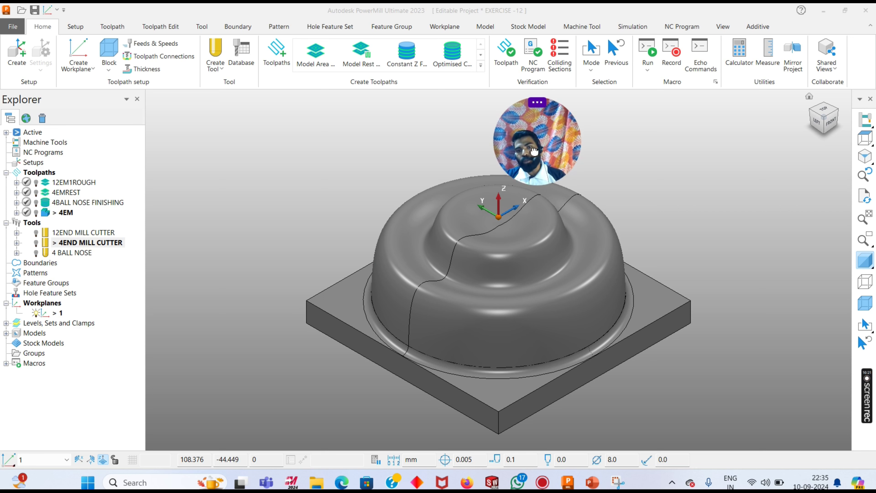
{"action": "left_click_drag", "start_coordinate": [535, 149], "coordinate": [361, 154]}
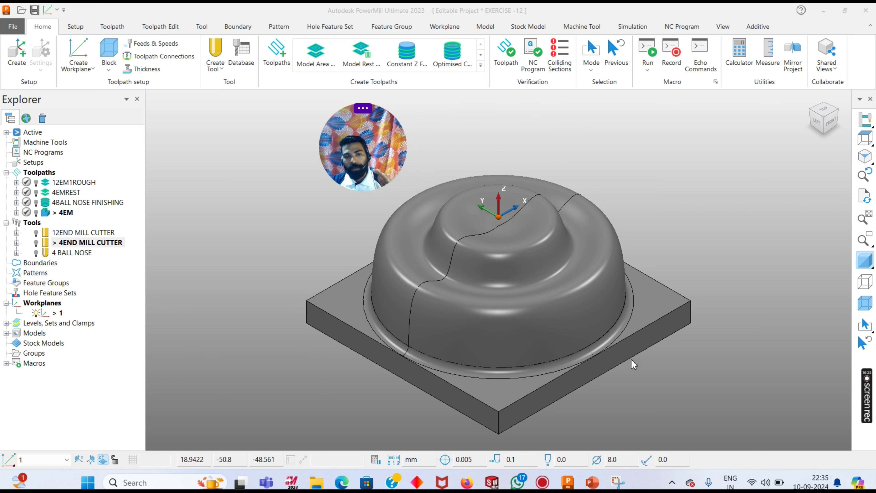
{"action": "left_click", "coordinate": [721, 289]}
{"action": "mouse_move", "coordinate": [861, 375]}
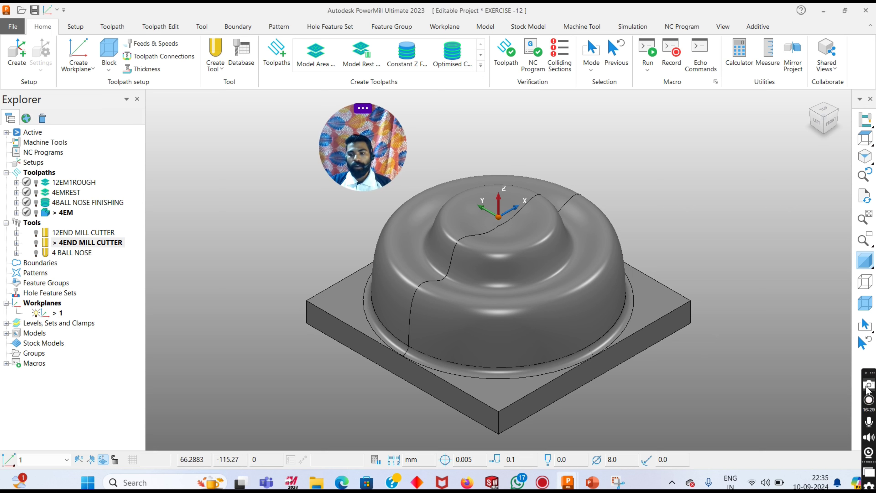